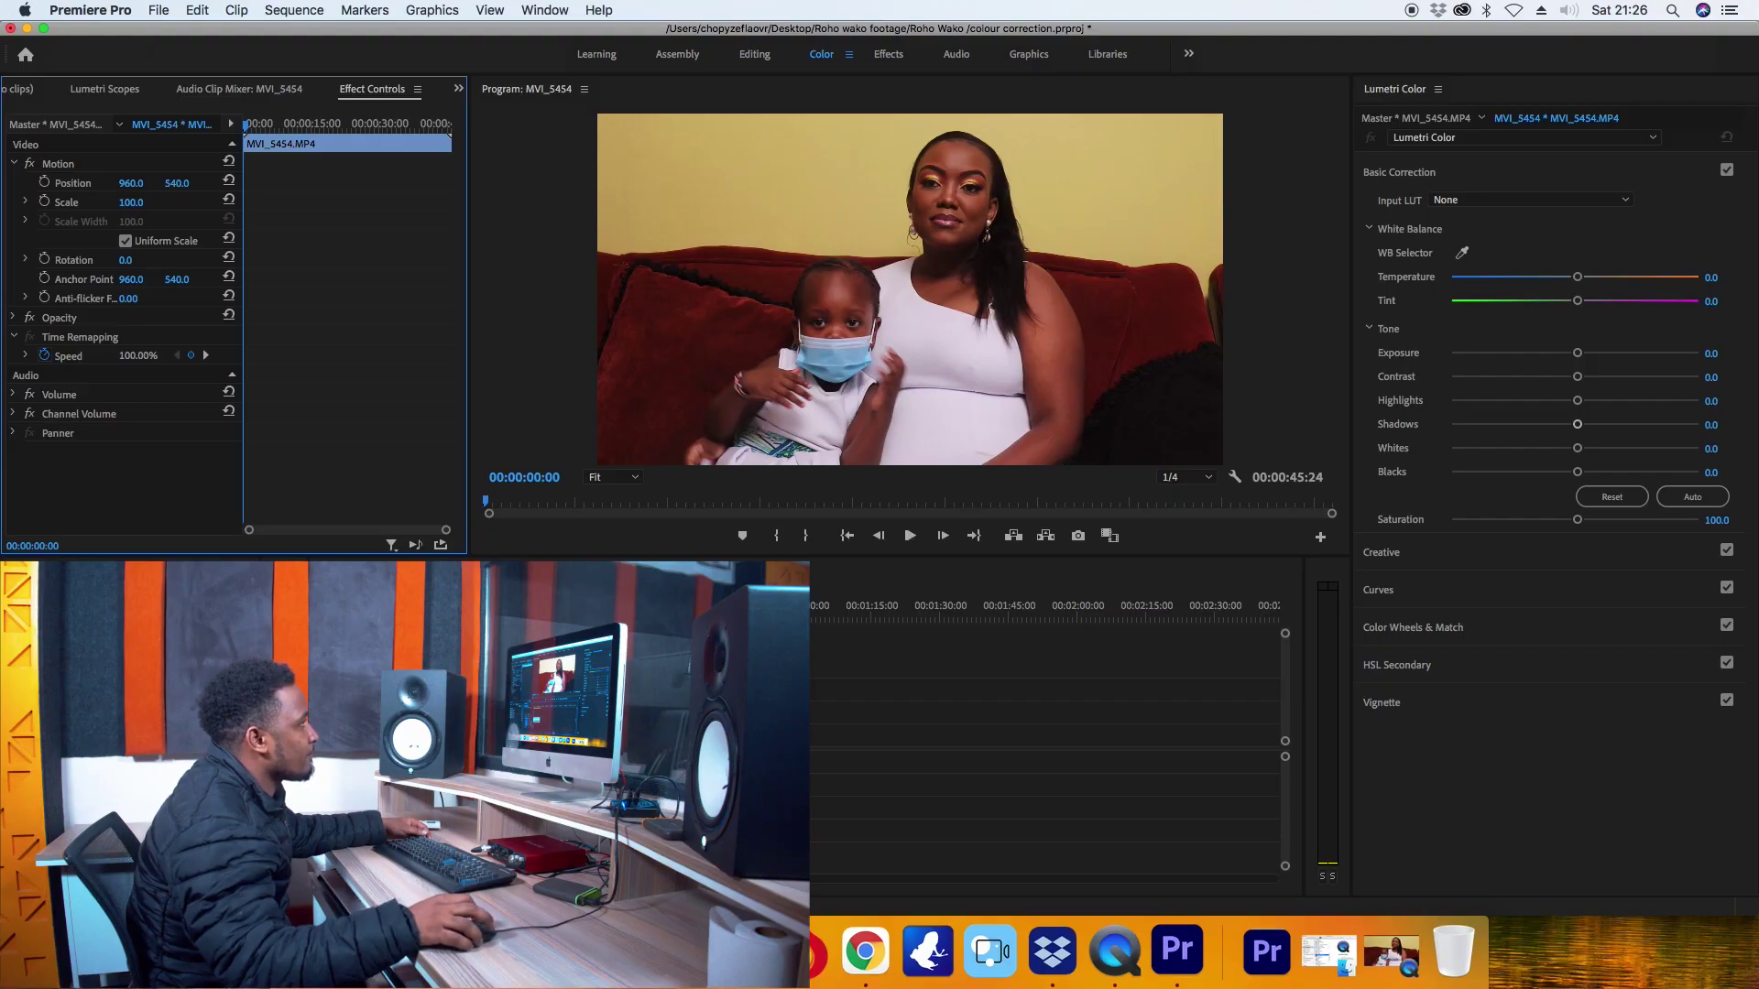
White-balance the clip by sampling the white dress with the WB Selector (Tint -14.6)
left_click(1044, 732)
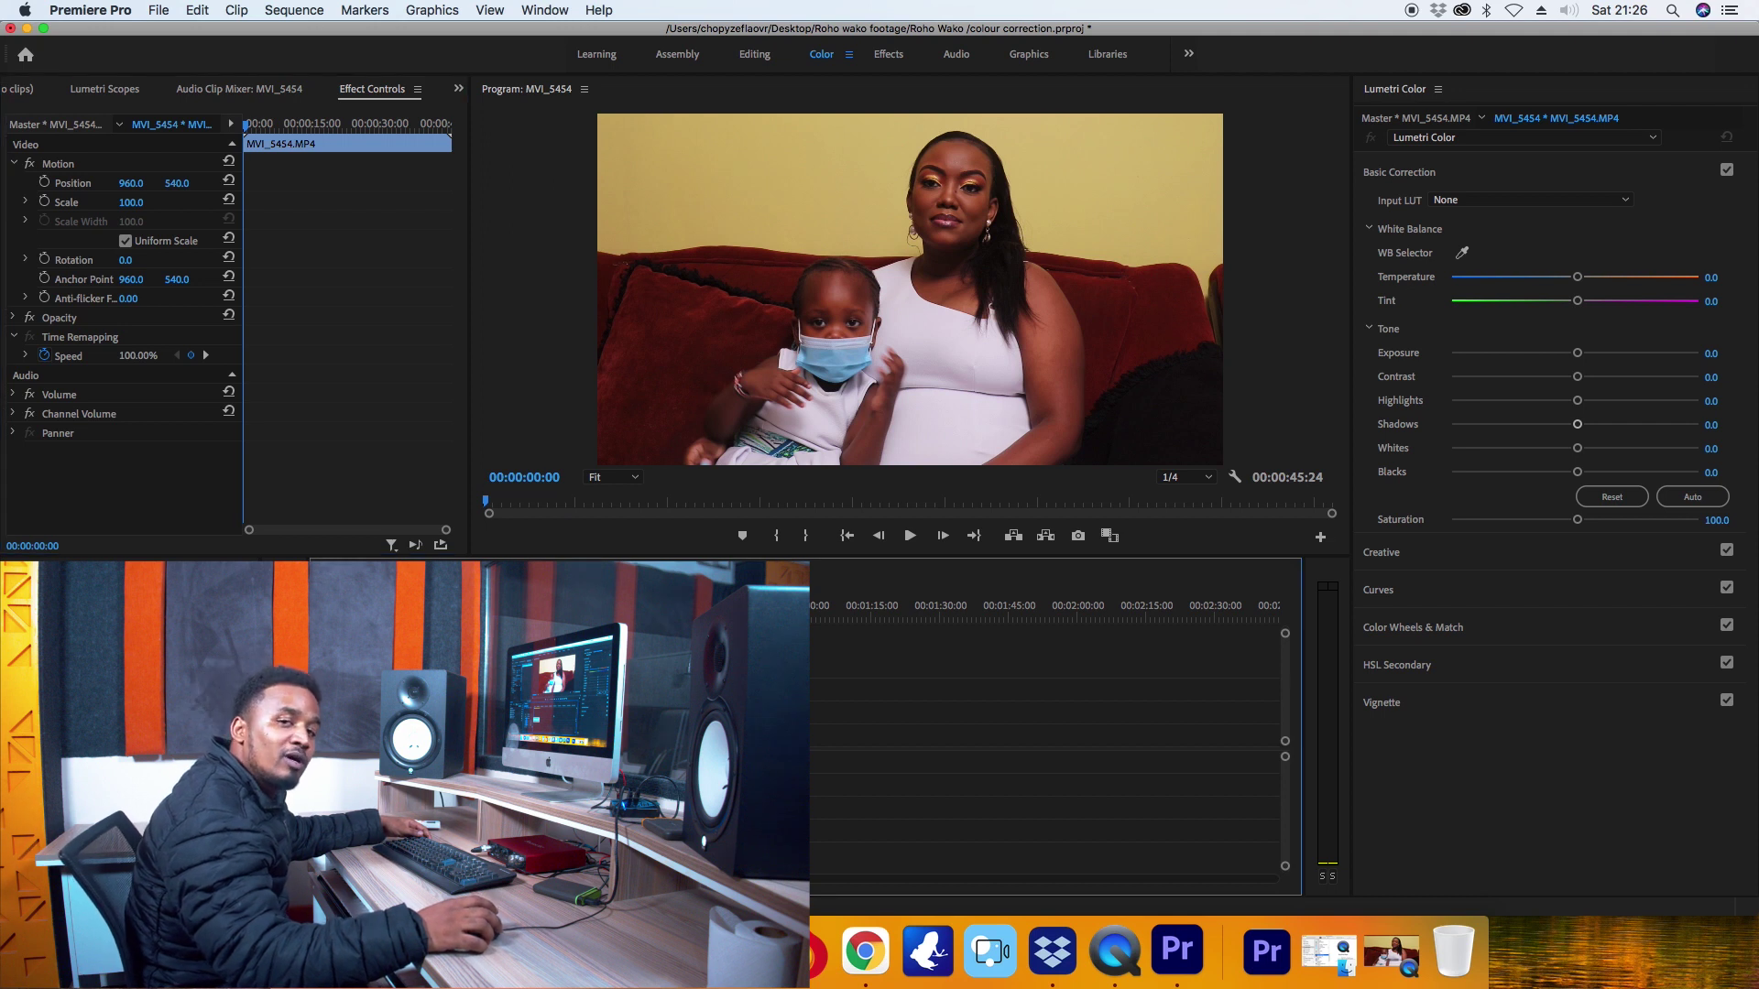
left_click_drag(811, 878, 938, 859)
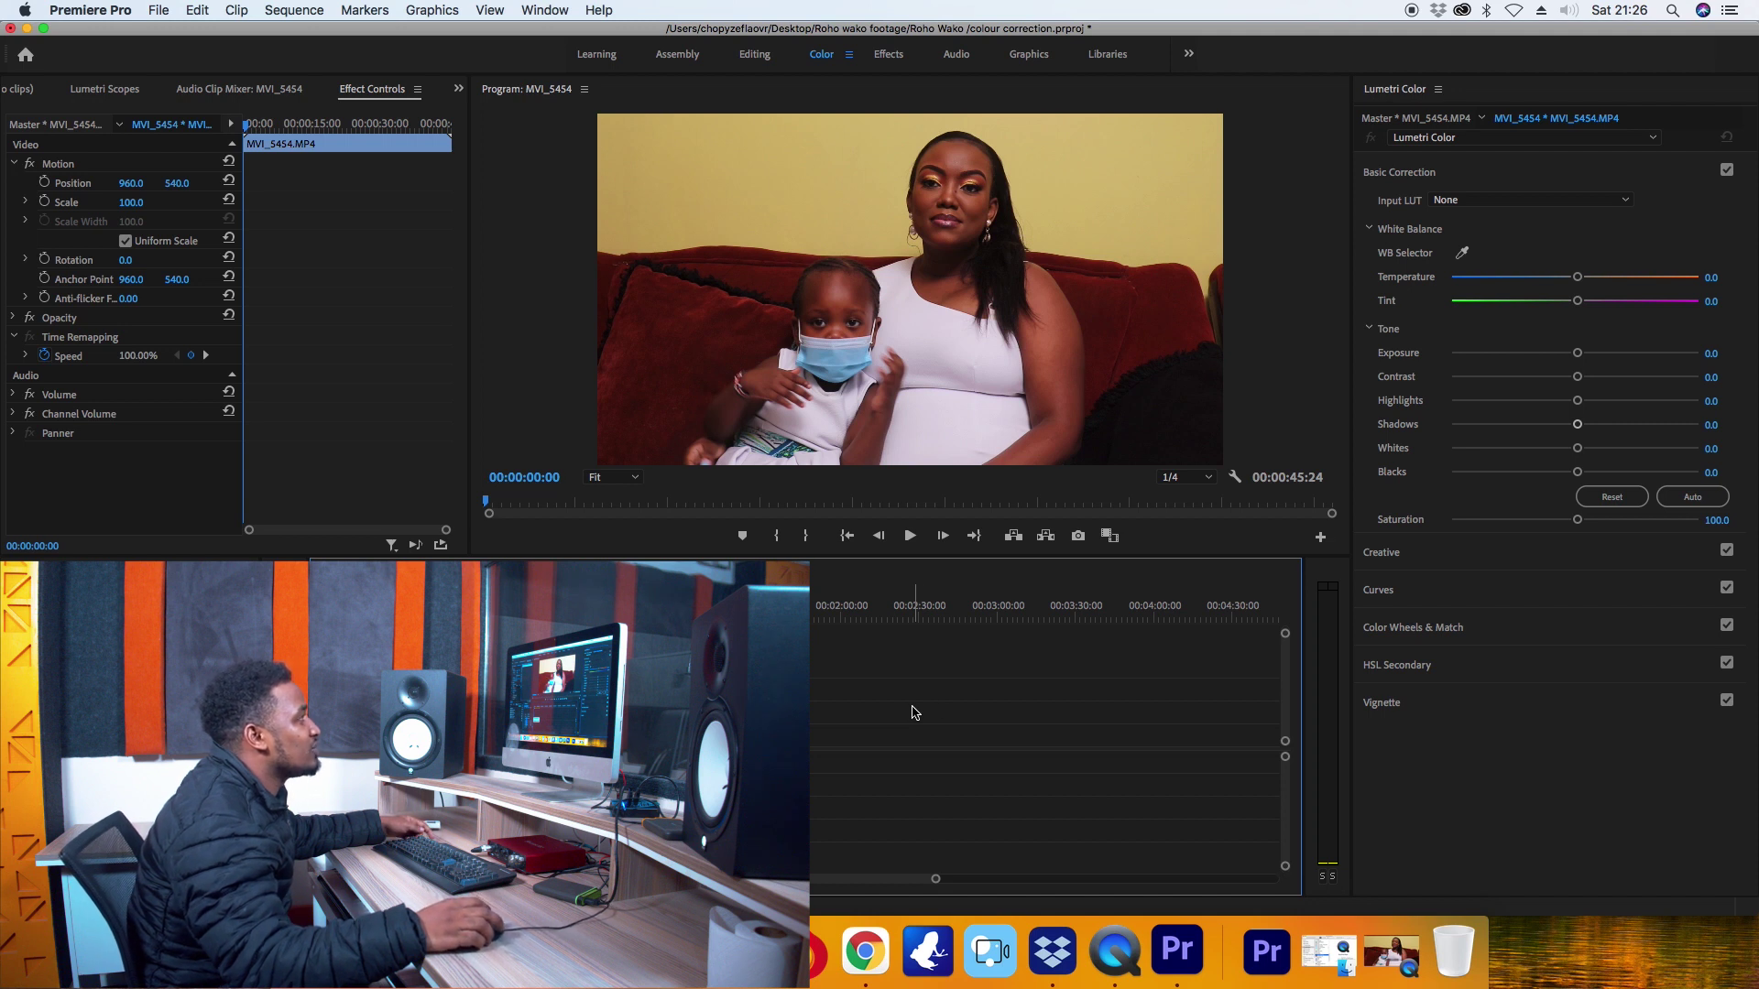
left_click(1465, 250)
left_click(940, 361)
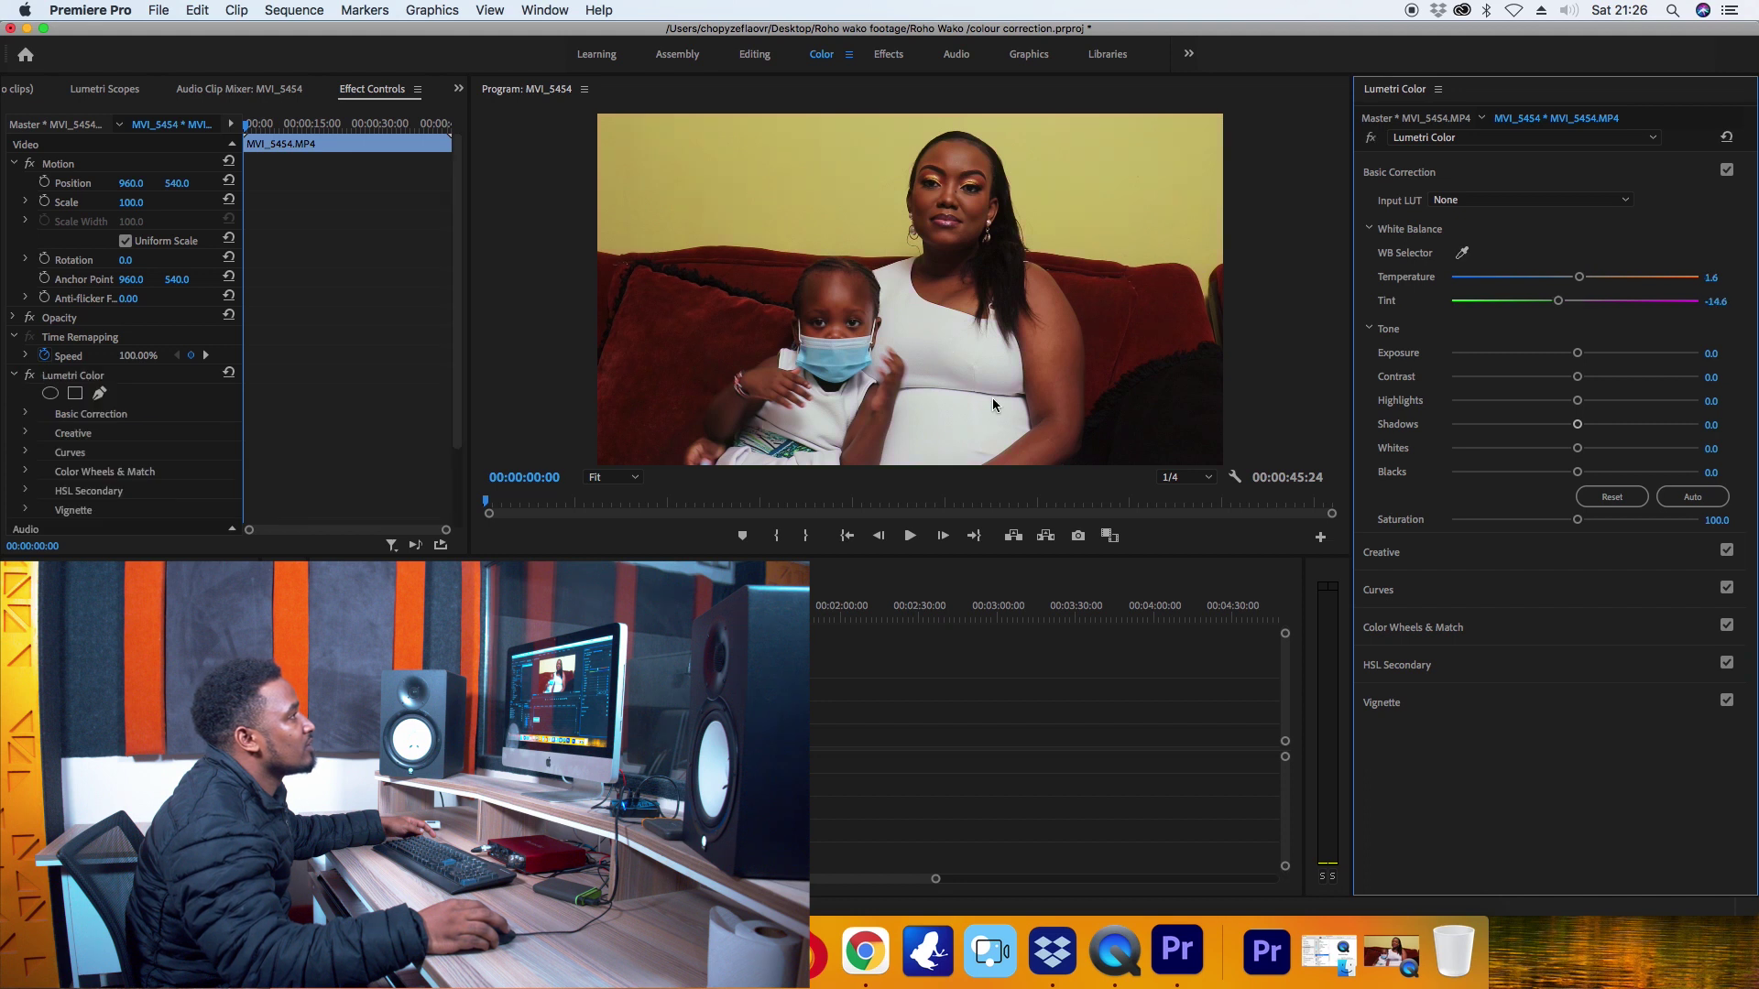
Set Temperature to -9.2, Shadows to -6.3 and Blacks to -3.3, then expand Creative
left_click_drag(1578, 276, 1572, 278)
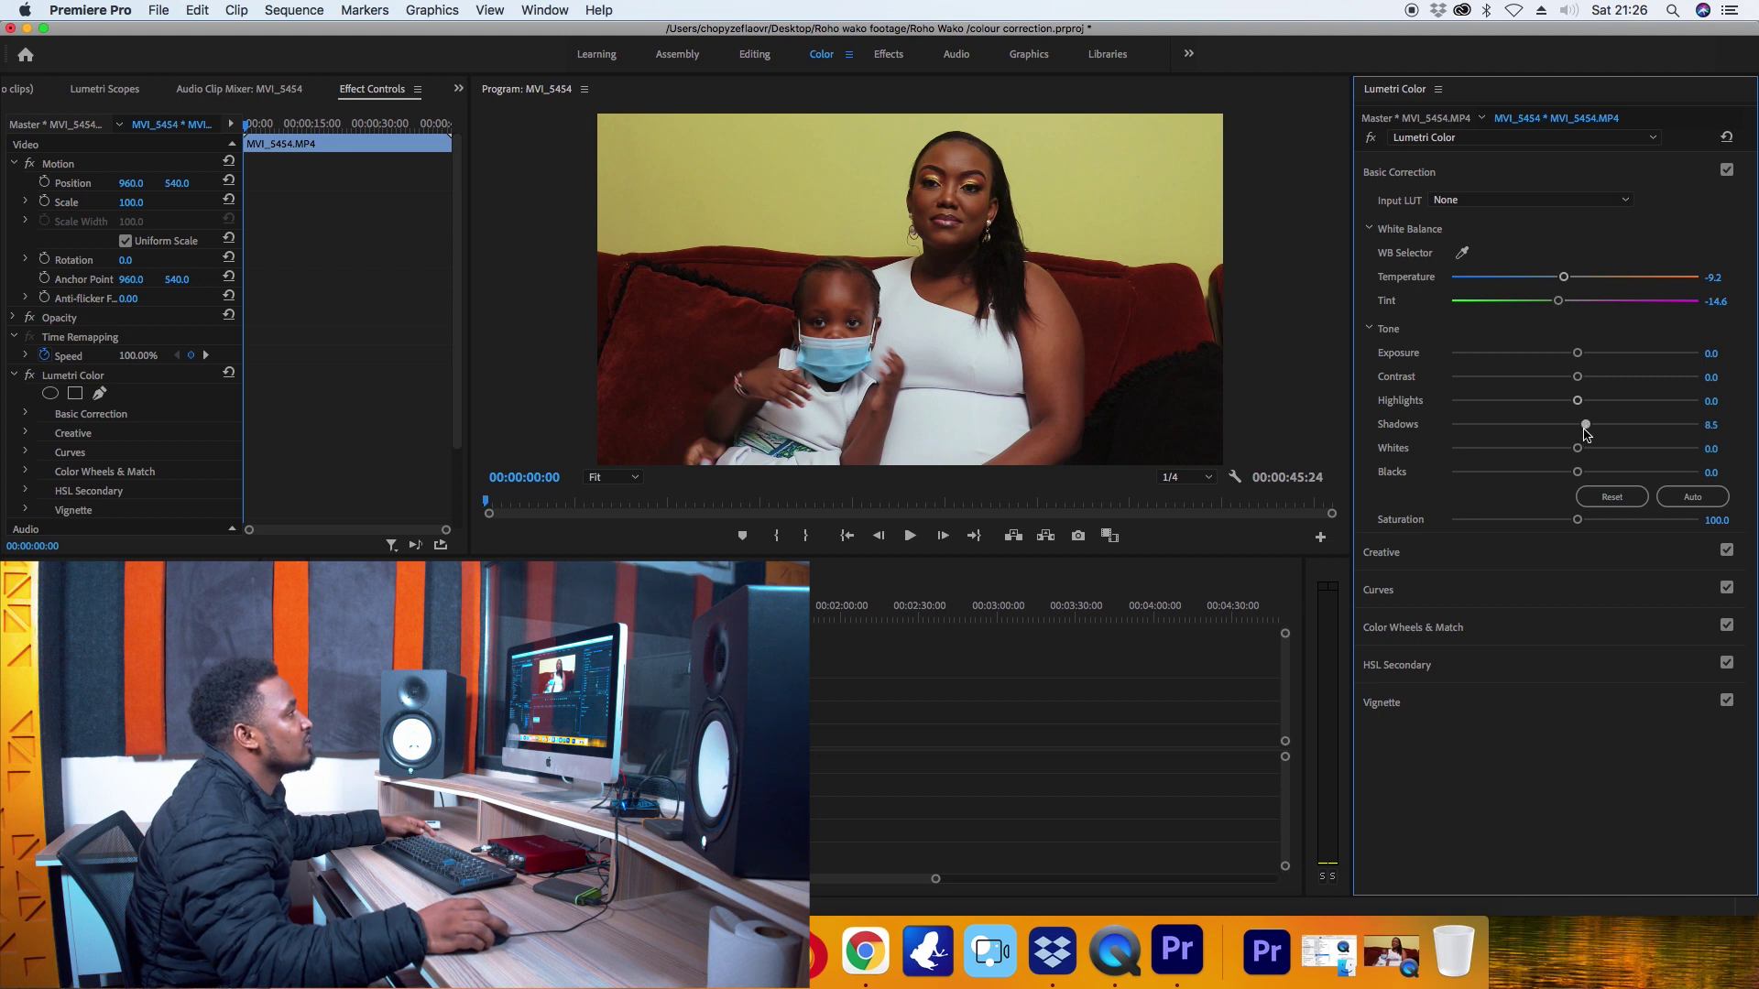
left_click_drag(1594, 432, 1567, 431)
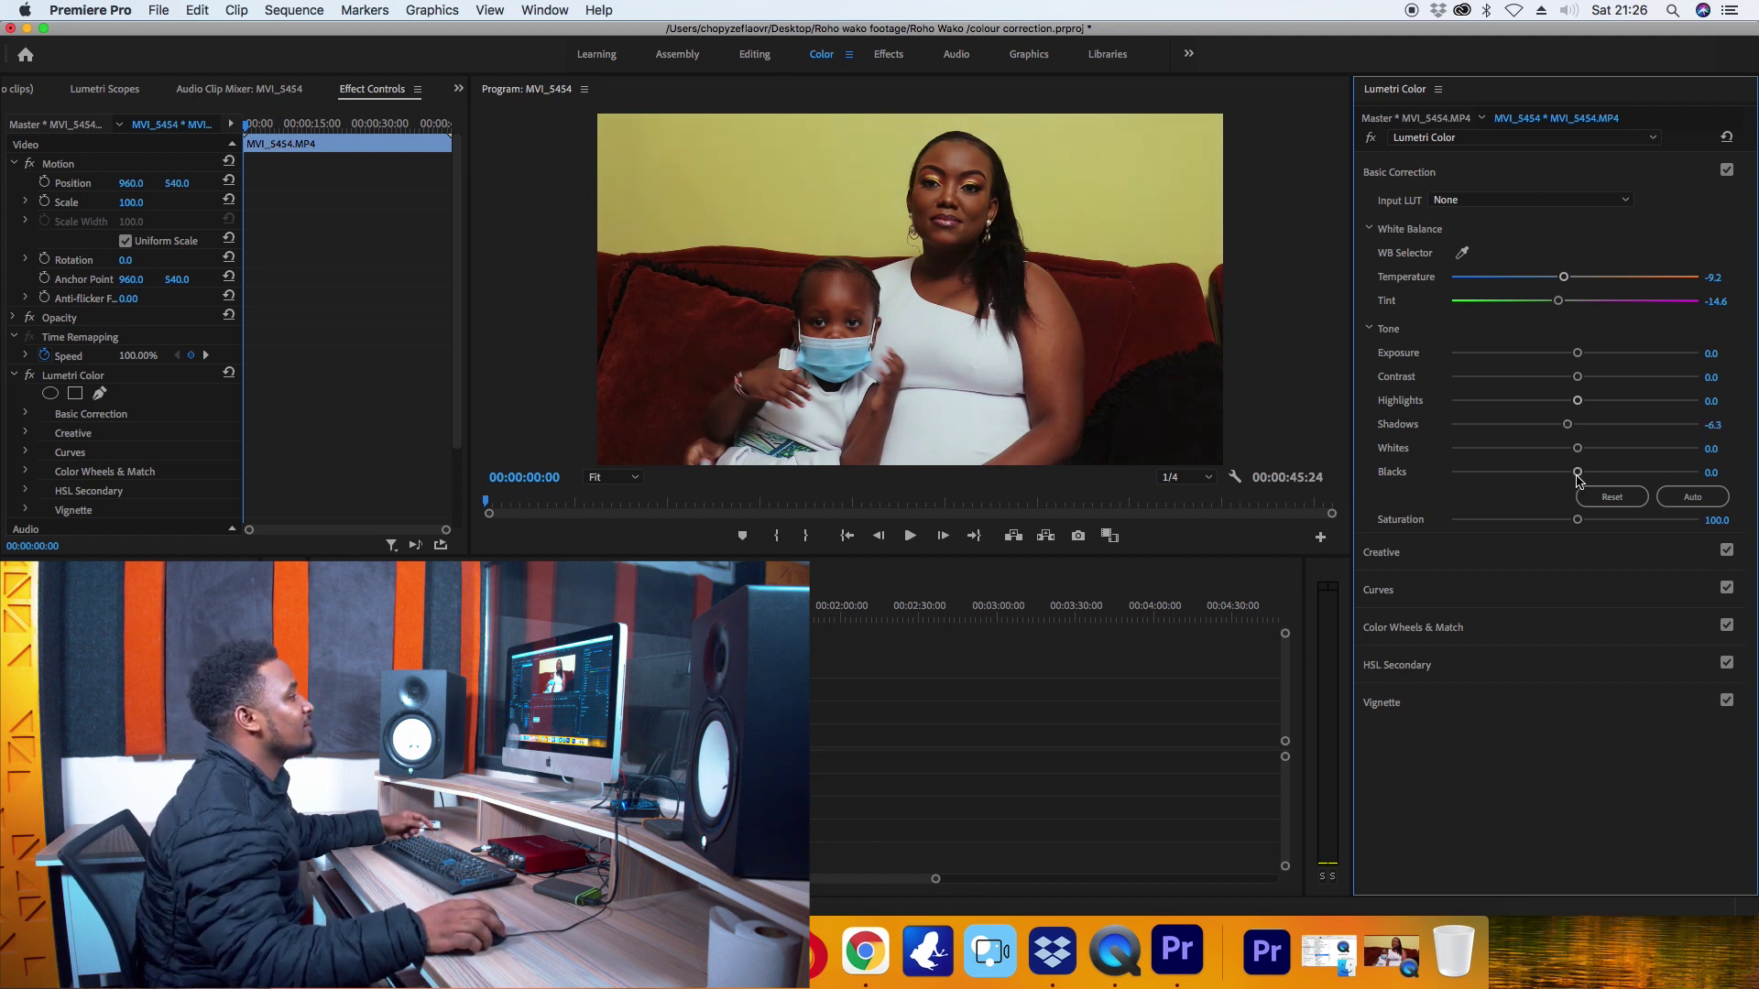
left_click_drag(1576, 475, 1569, 473)
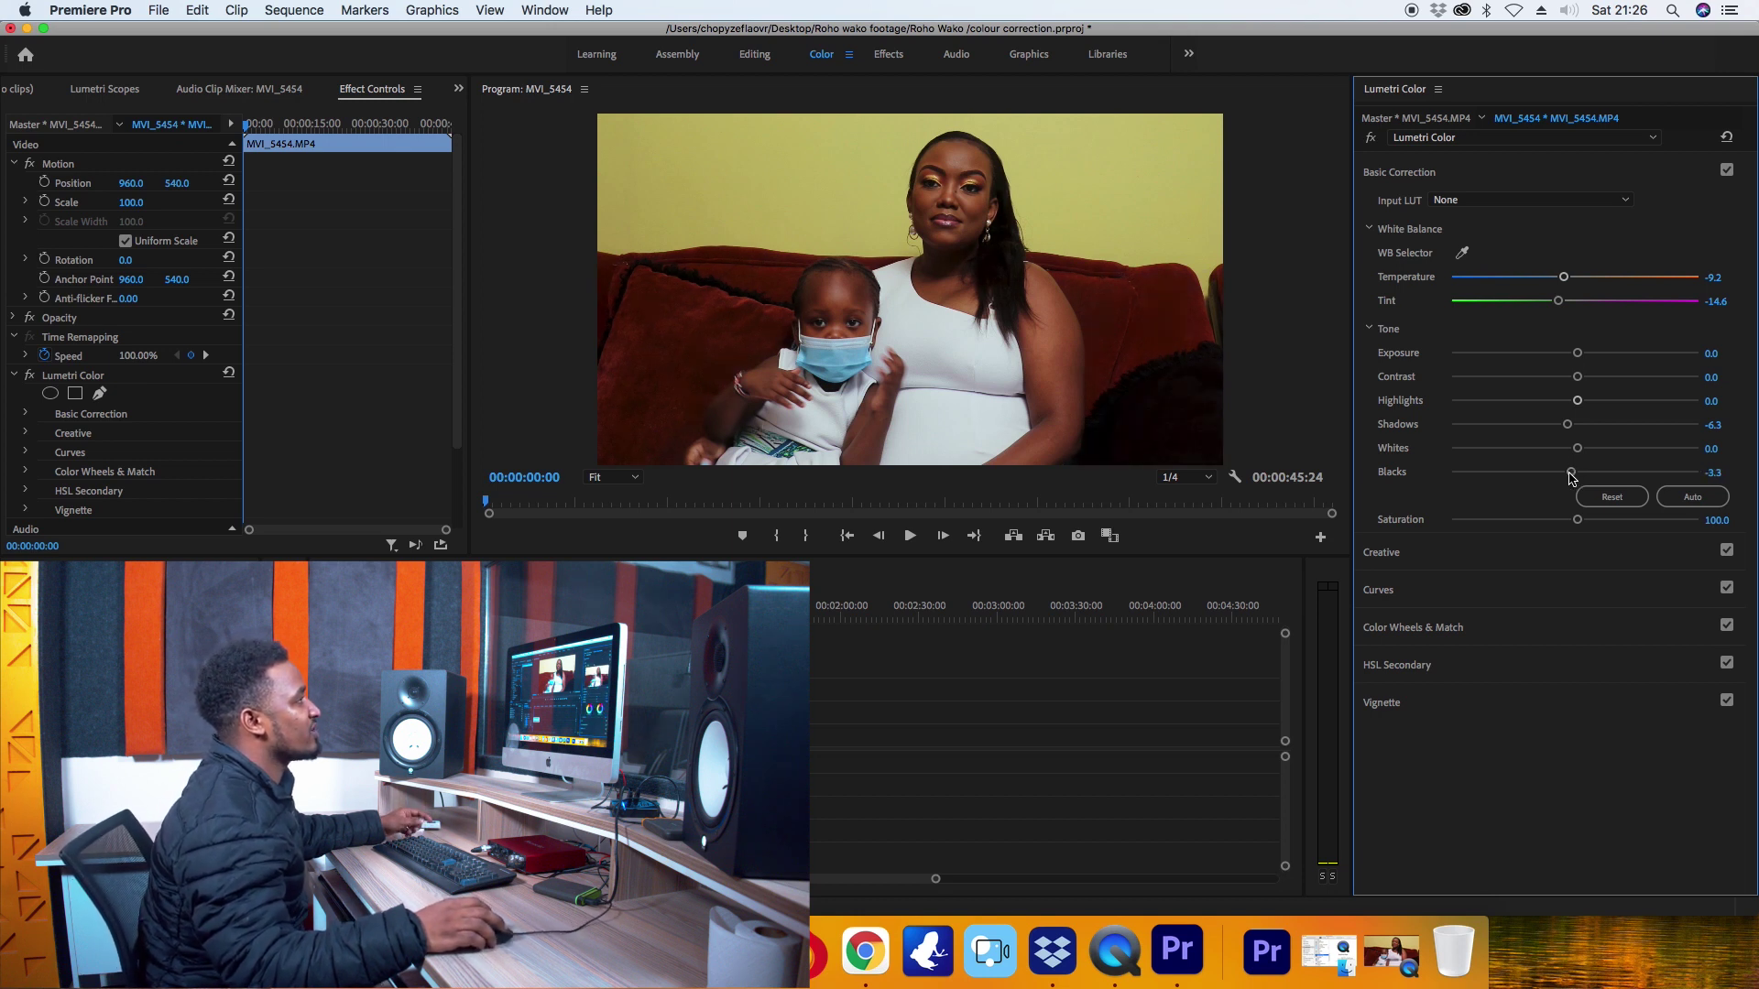
left_click(1442, 555)
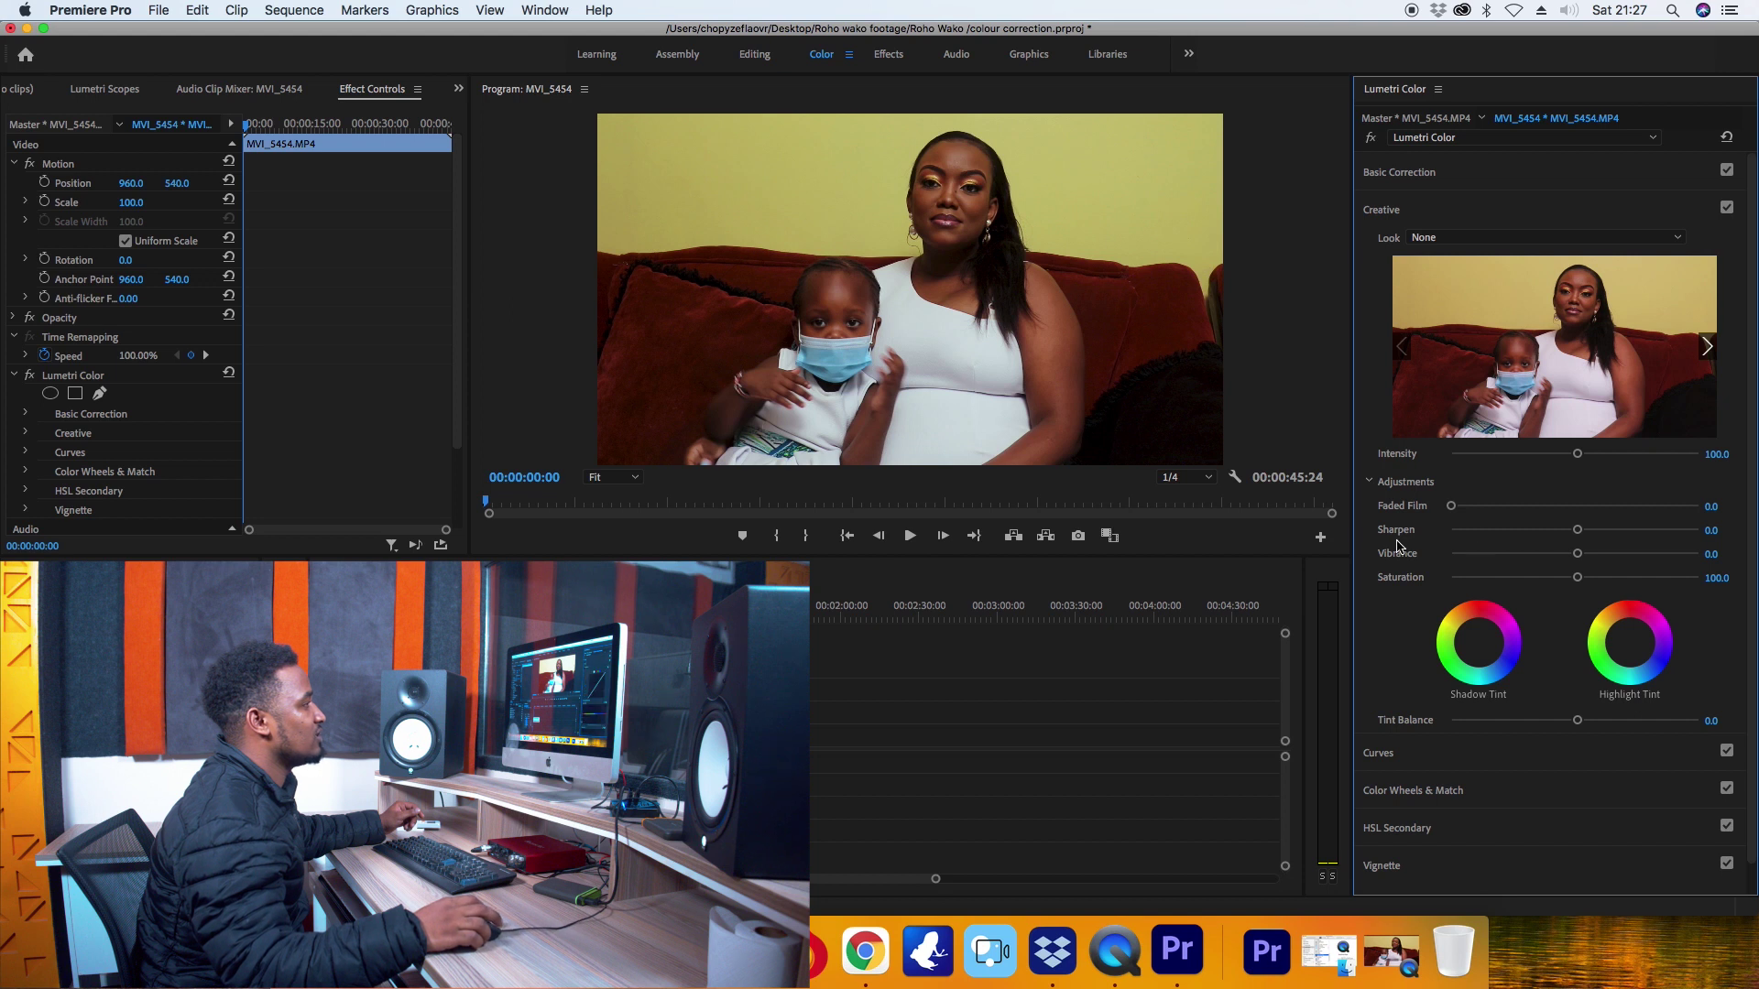
Collapse Creative with the Look left at None and expand the Curves section
scroll(1396, 615, "down", 1)
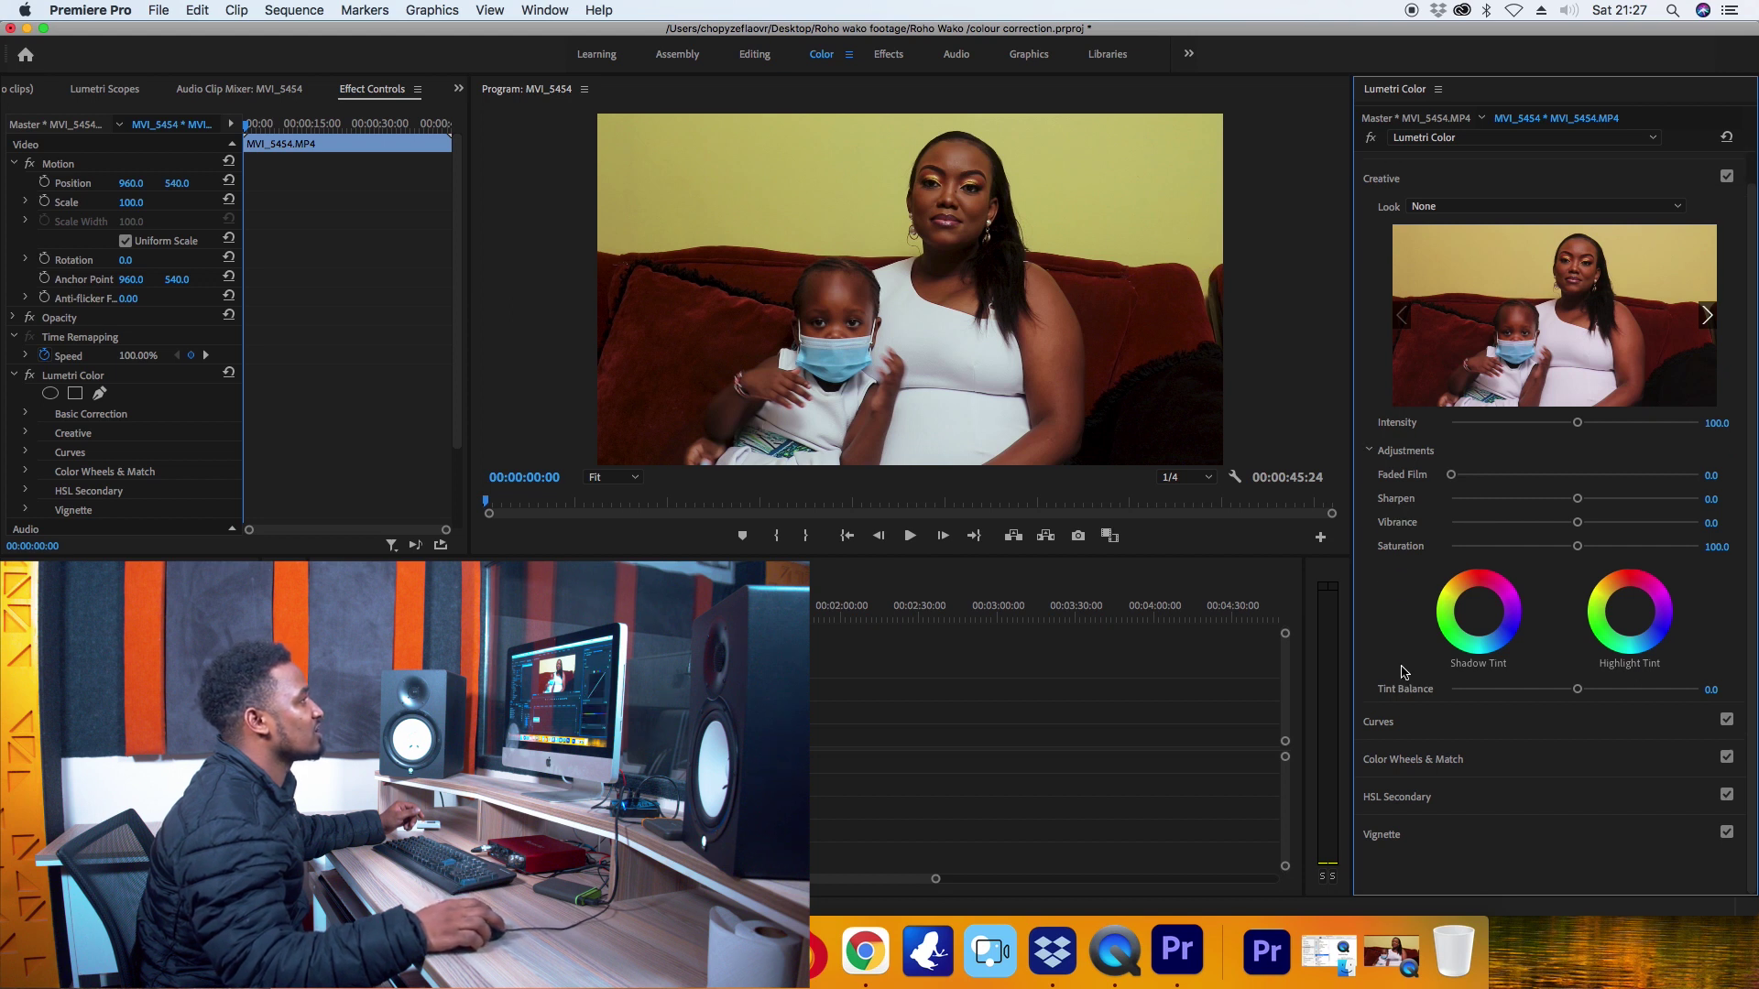
left_click(1431, 731)
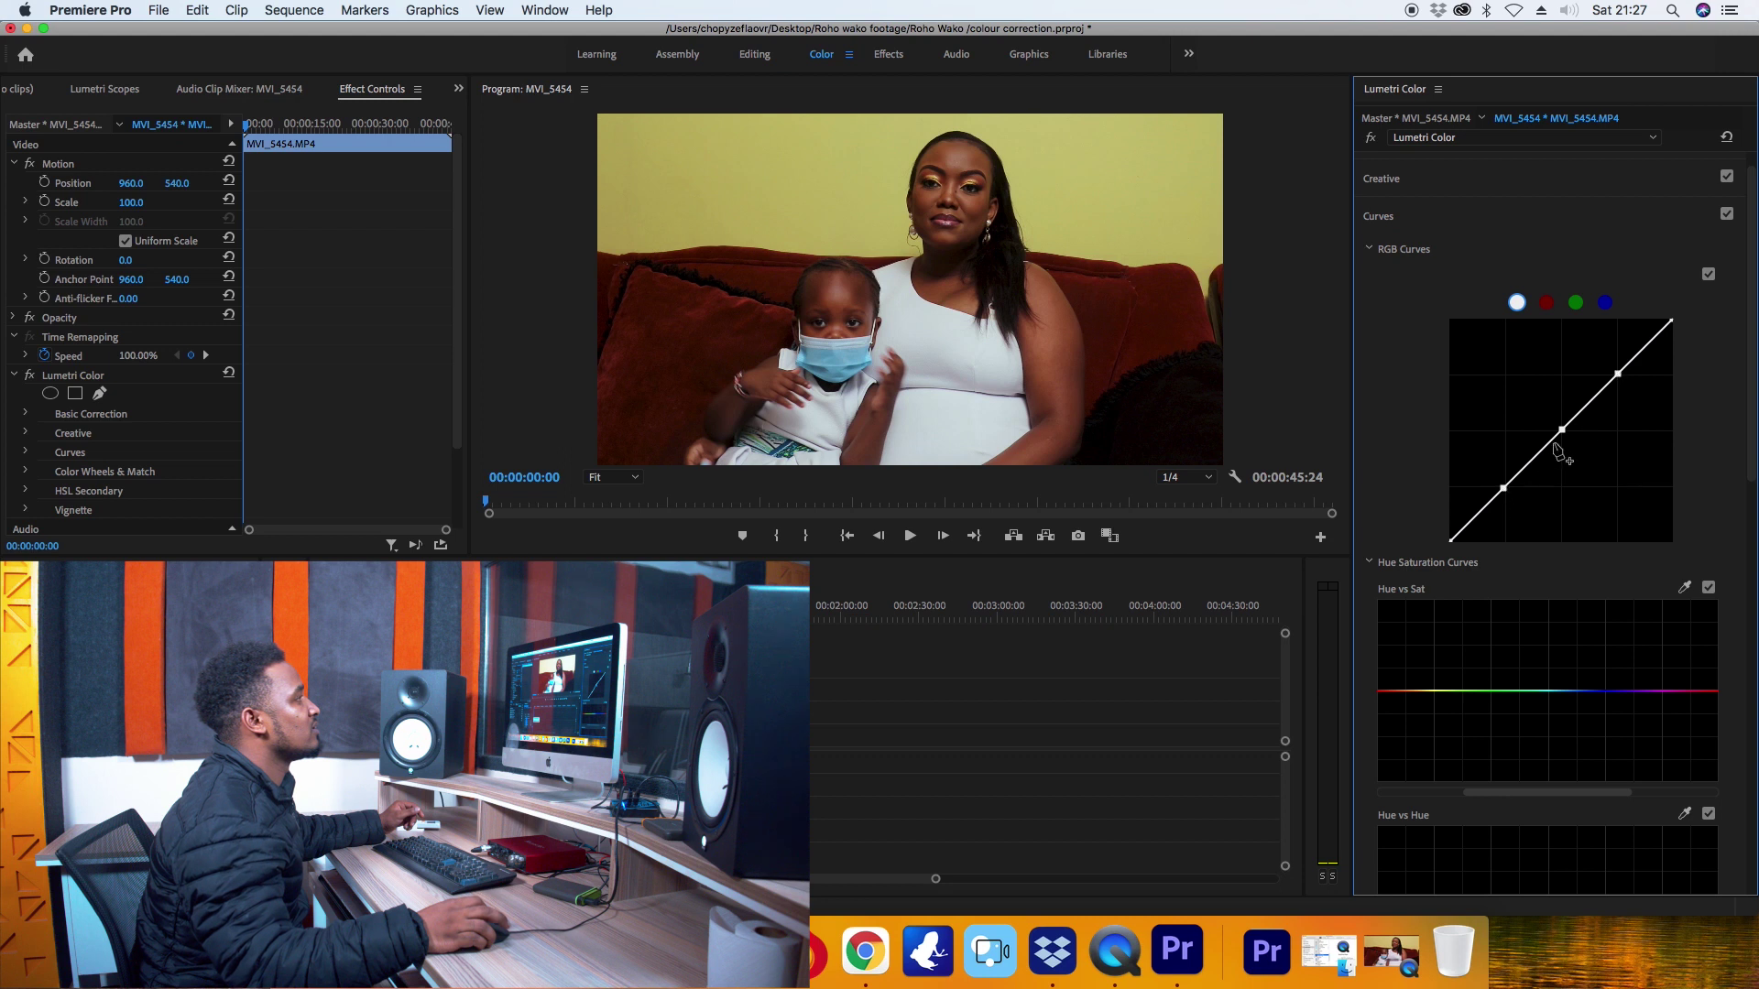
Raise the middle RGB curve point and nudge the red point up on Hue vs Luma
left_click_drag(1563, 431, 1560, 422)
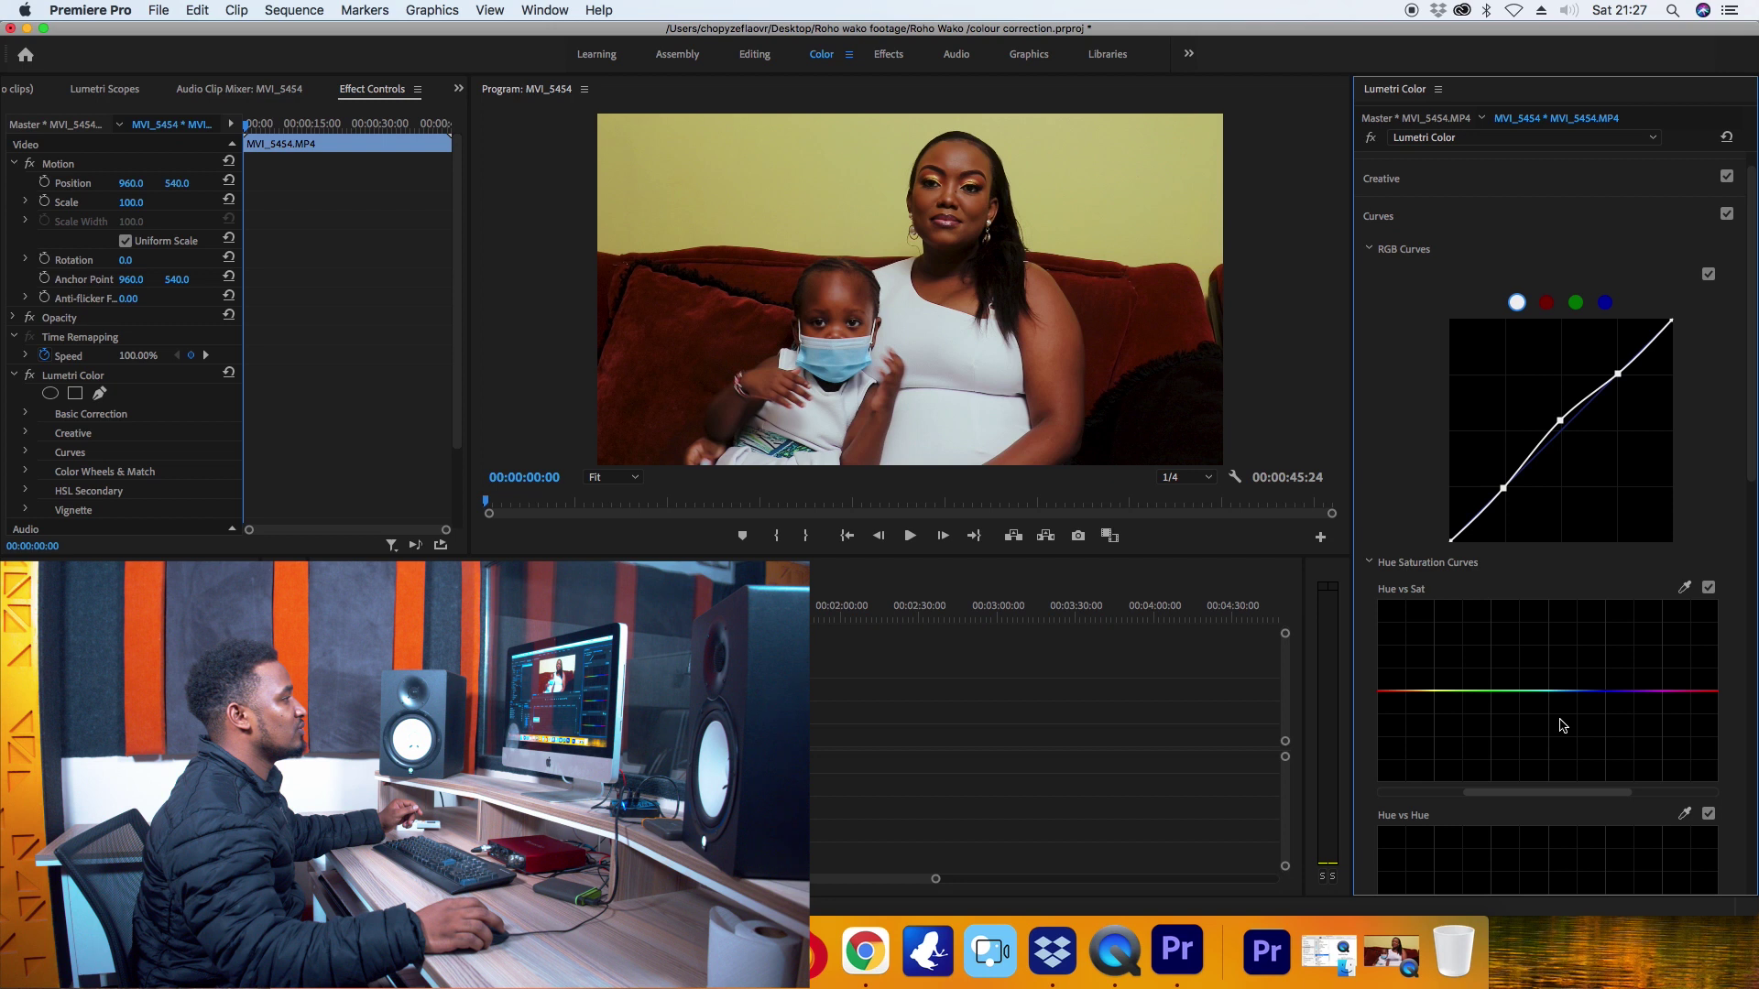
scroll(1562, 724, "up", 1)
scroll(1563, 726, "down", 10)
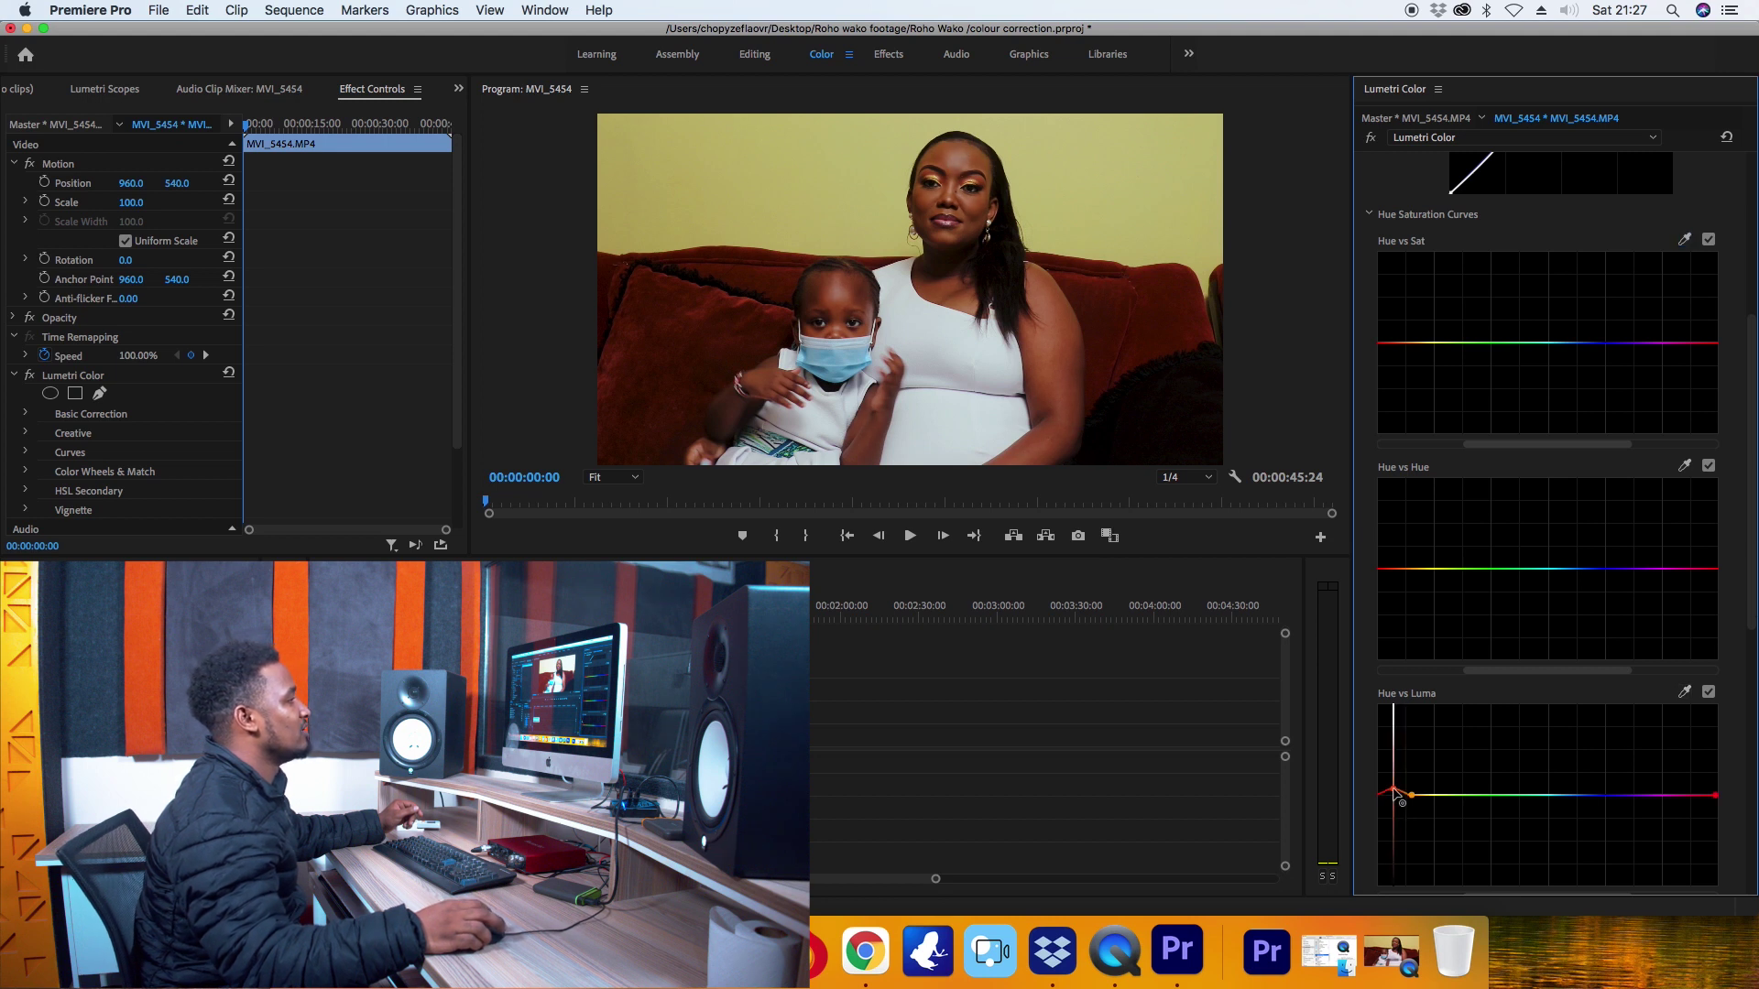
left_click_drag(1395, 794, 1394, 792)
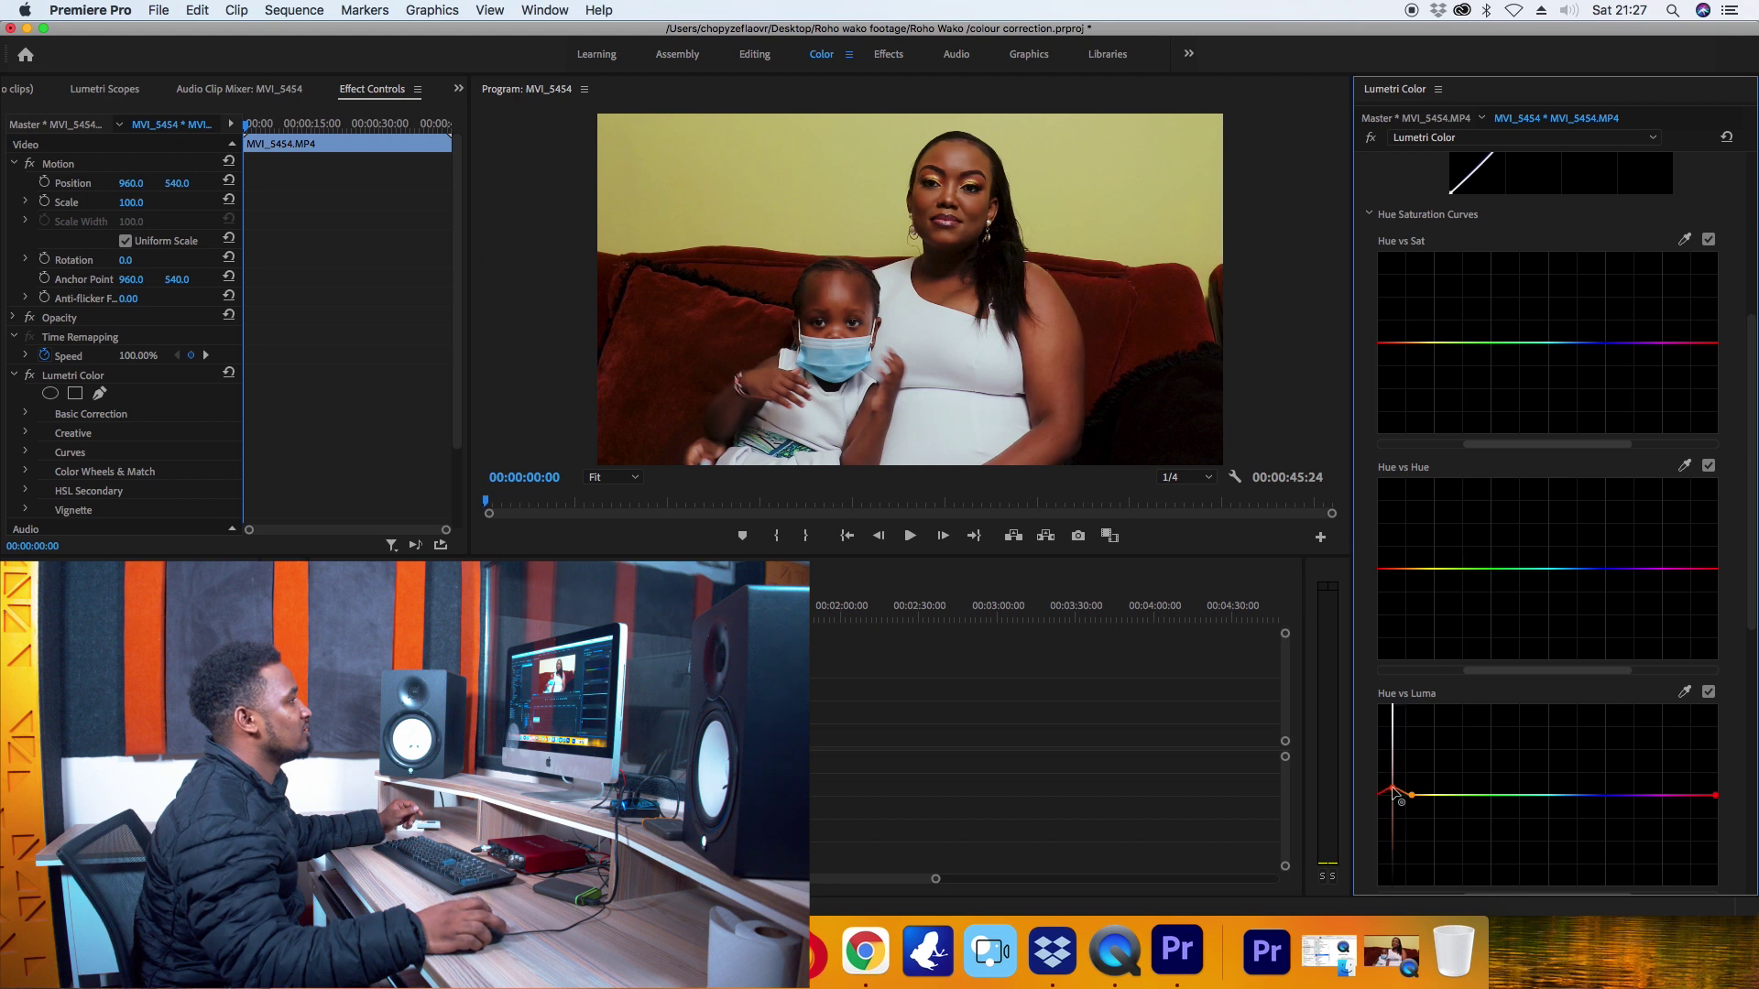
scroll(1381, 764, "down", 5)
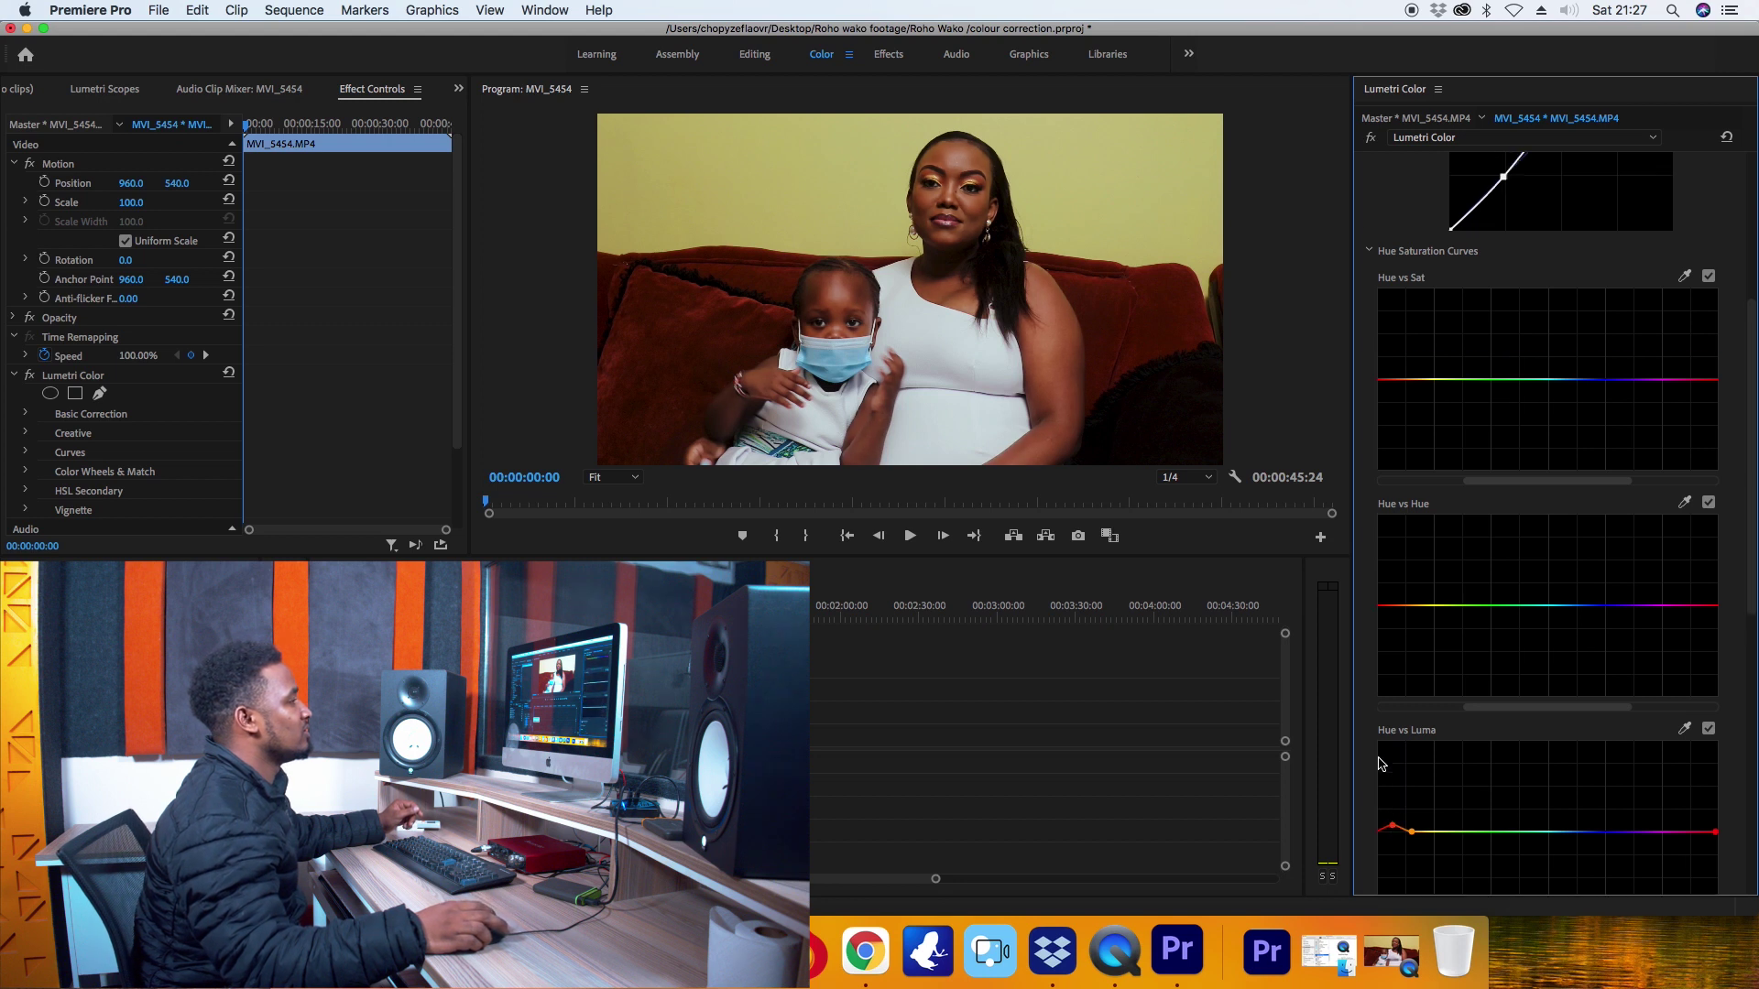
scroll(1382, 764, "down", 8)
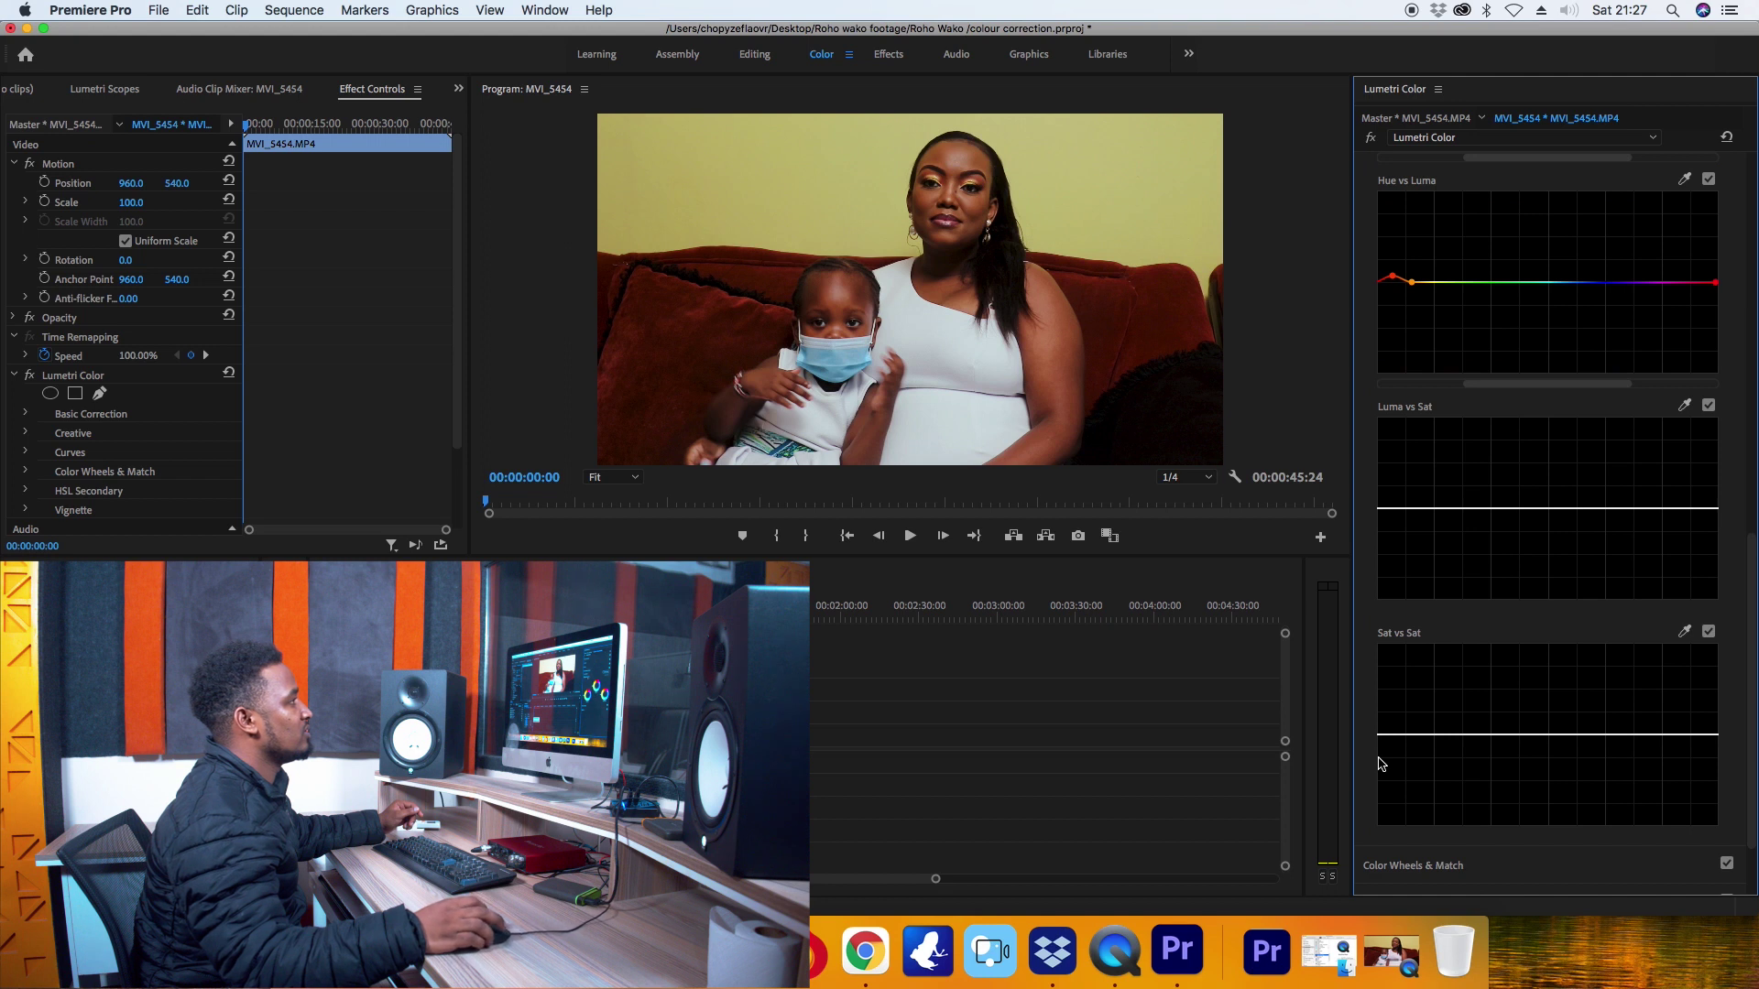
scroll(1381, 764, "down", 3)
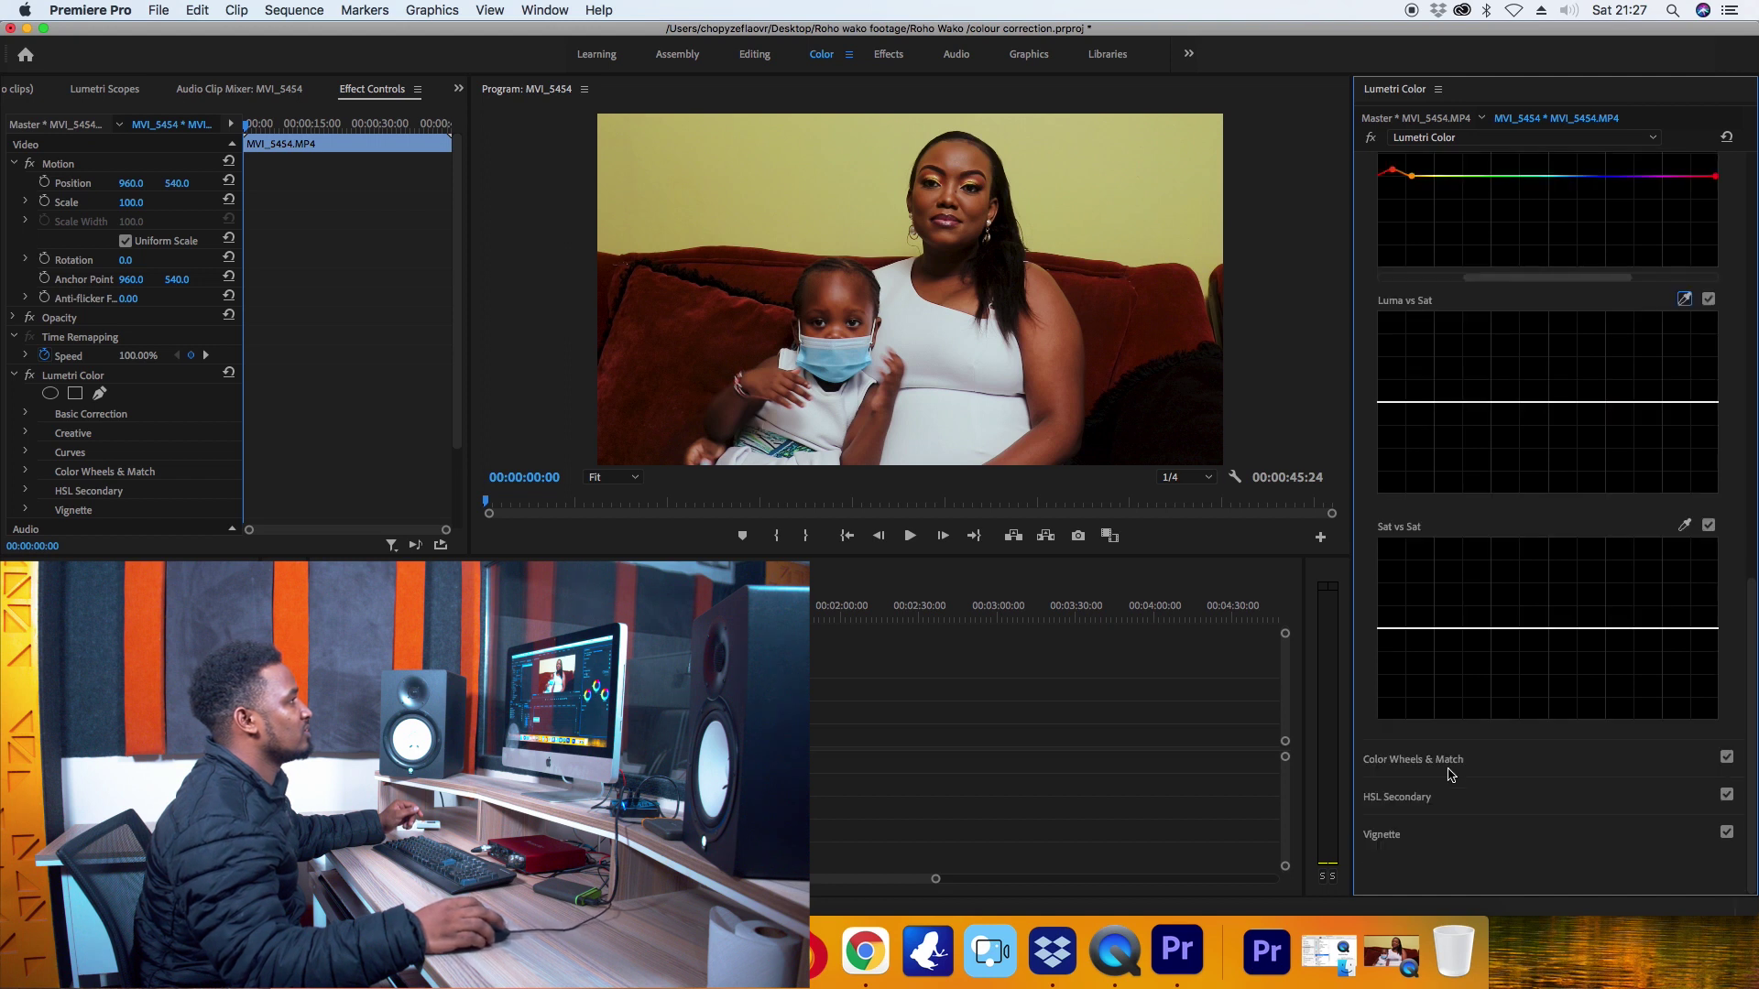
Expand HSL Secondary and key the skin by sampling the faces with Set color and add eyedroppers
left_click(1407, 766)
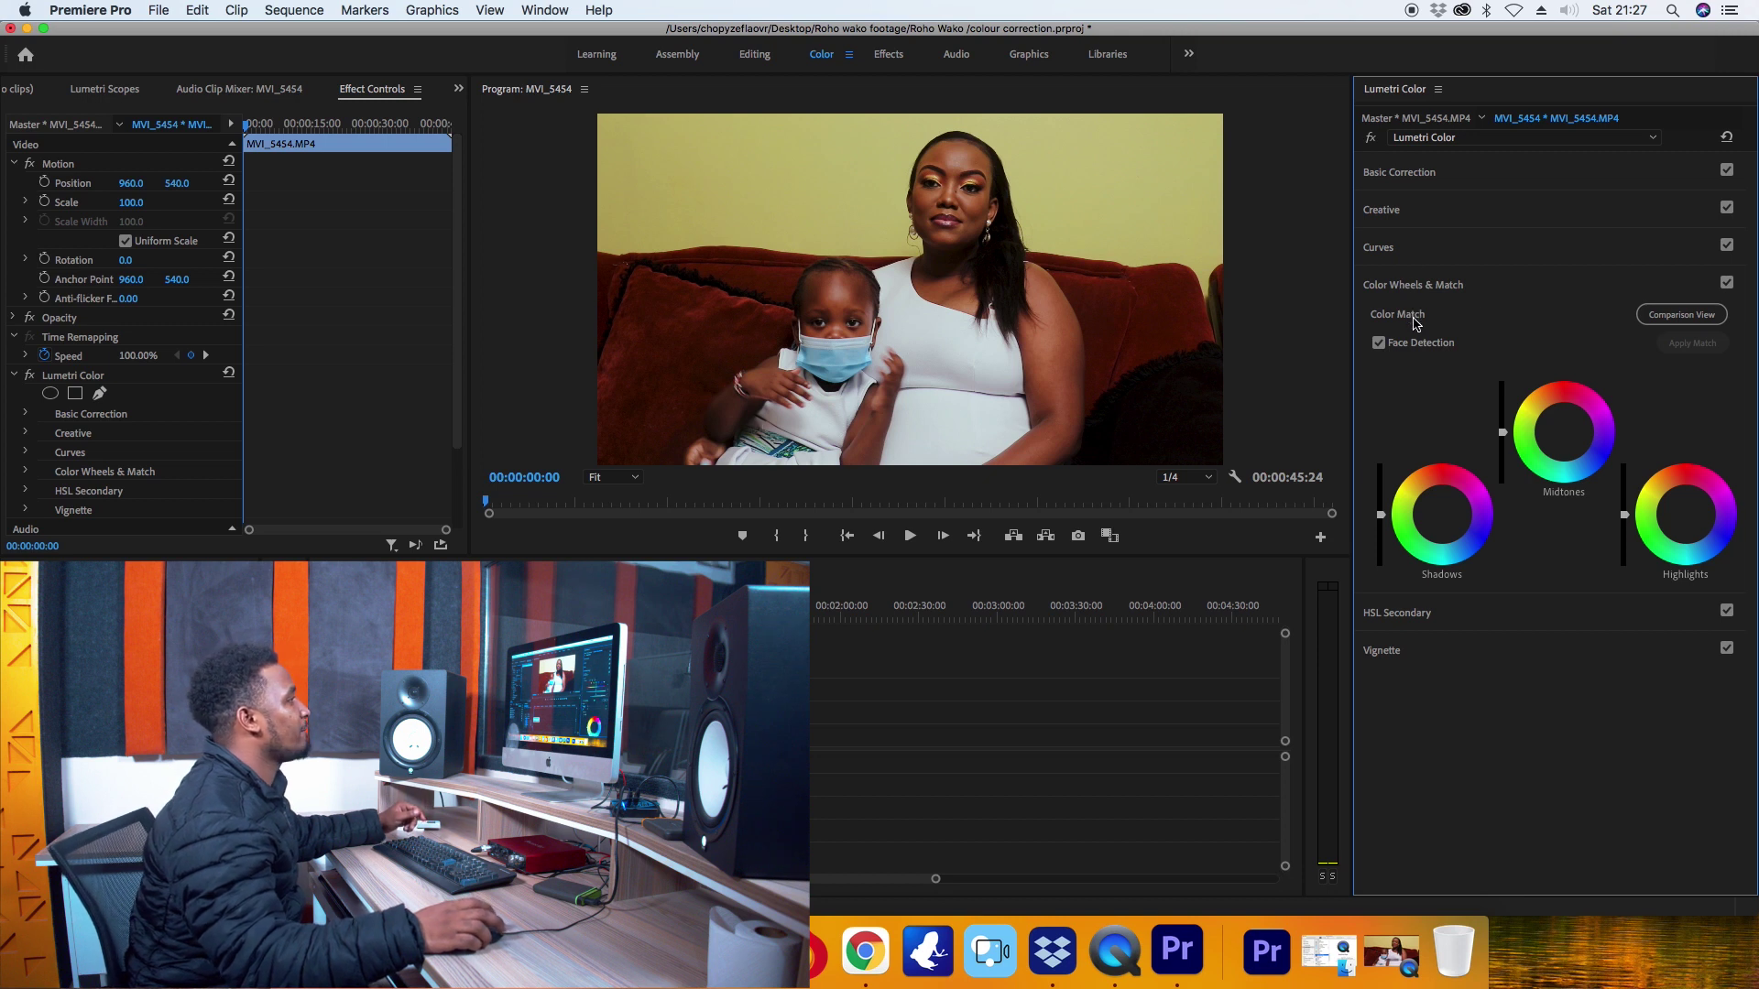
left_click(1399, 613)
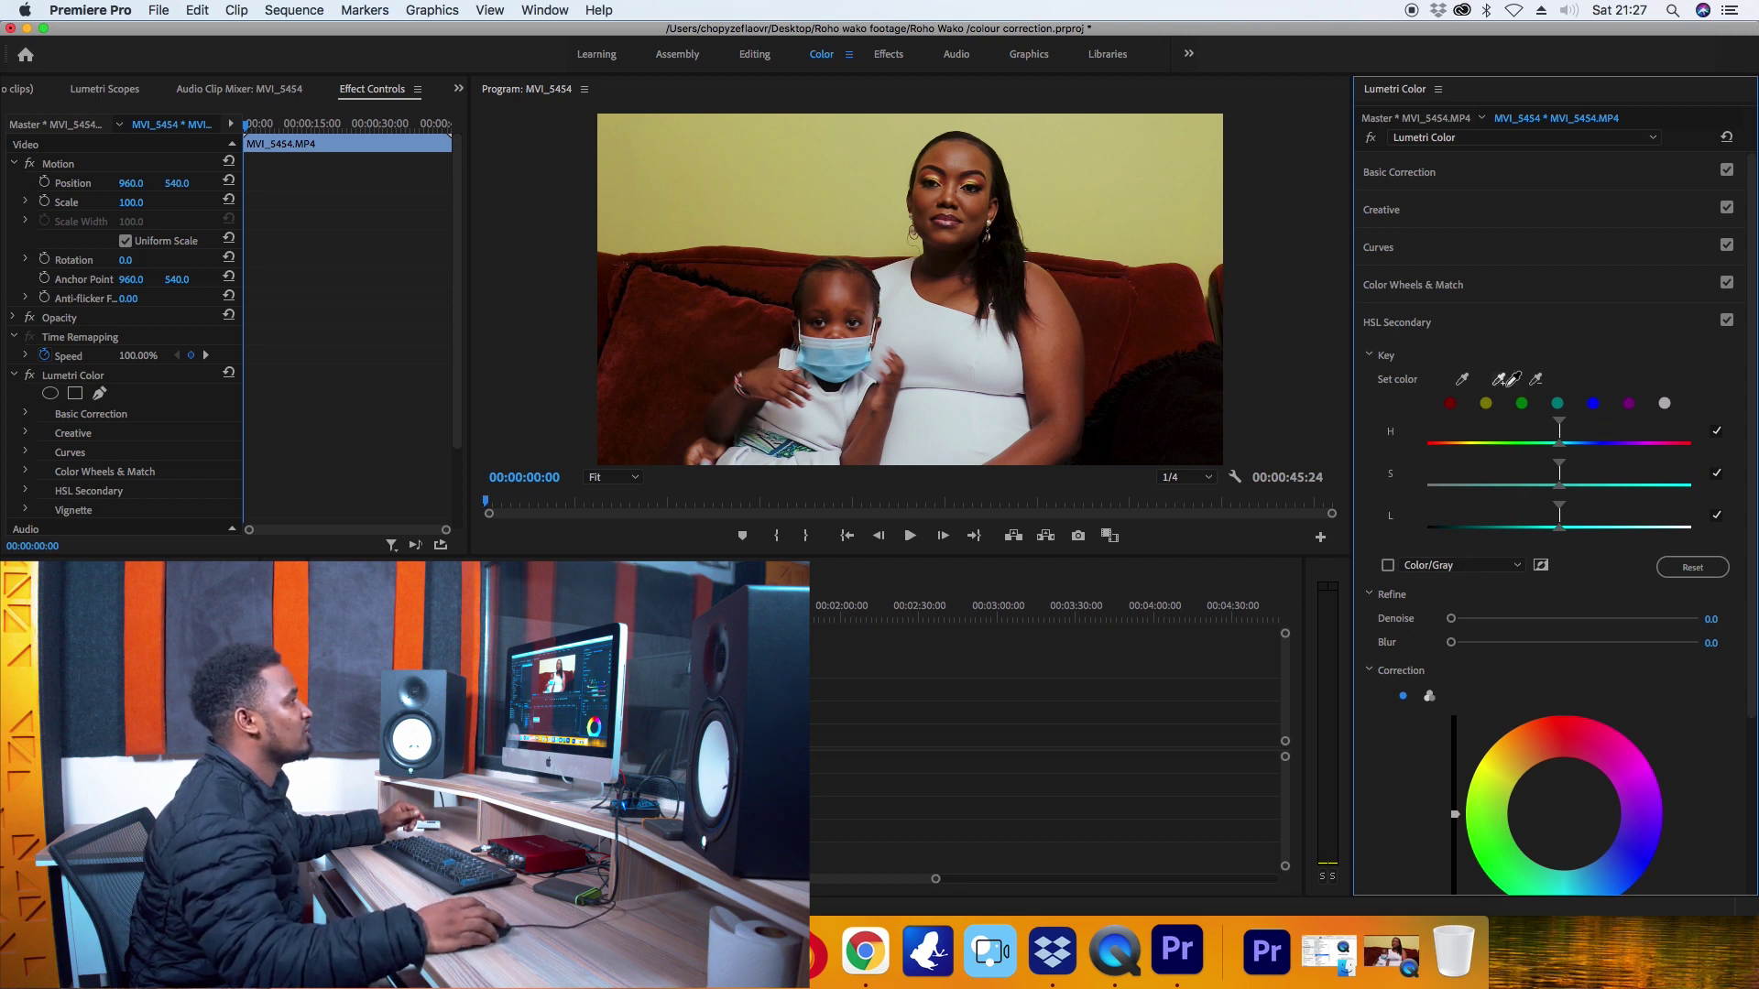
left_click(1504, 378)
left_click(1081, 311)
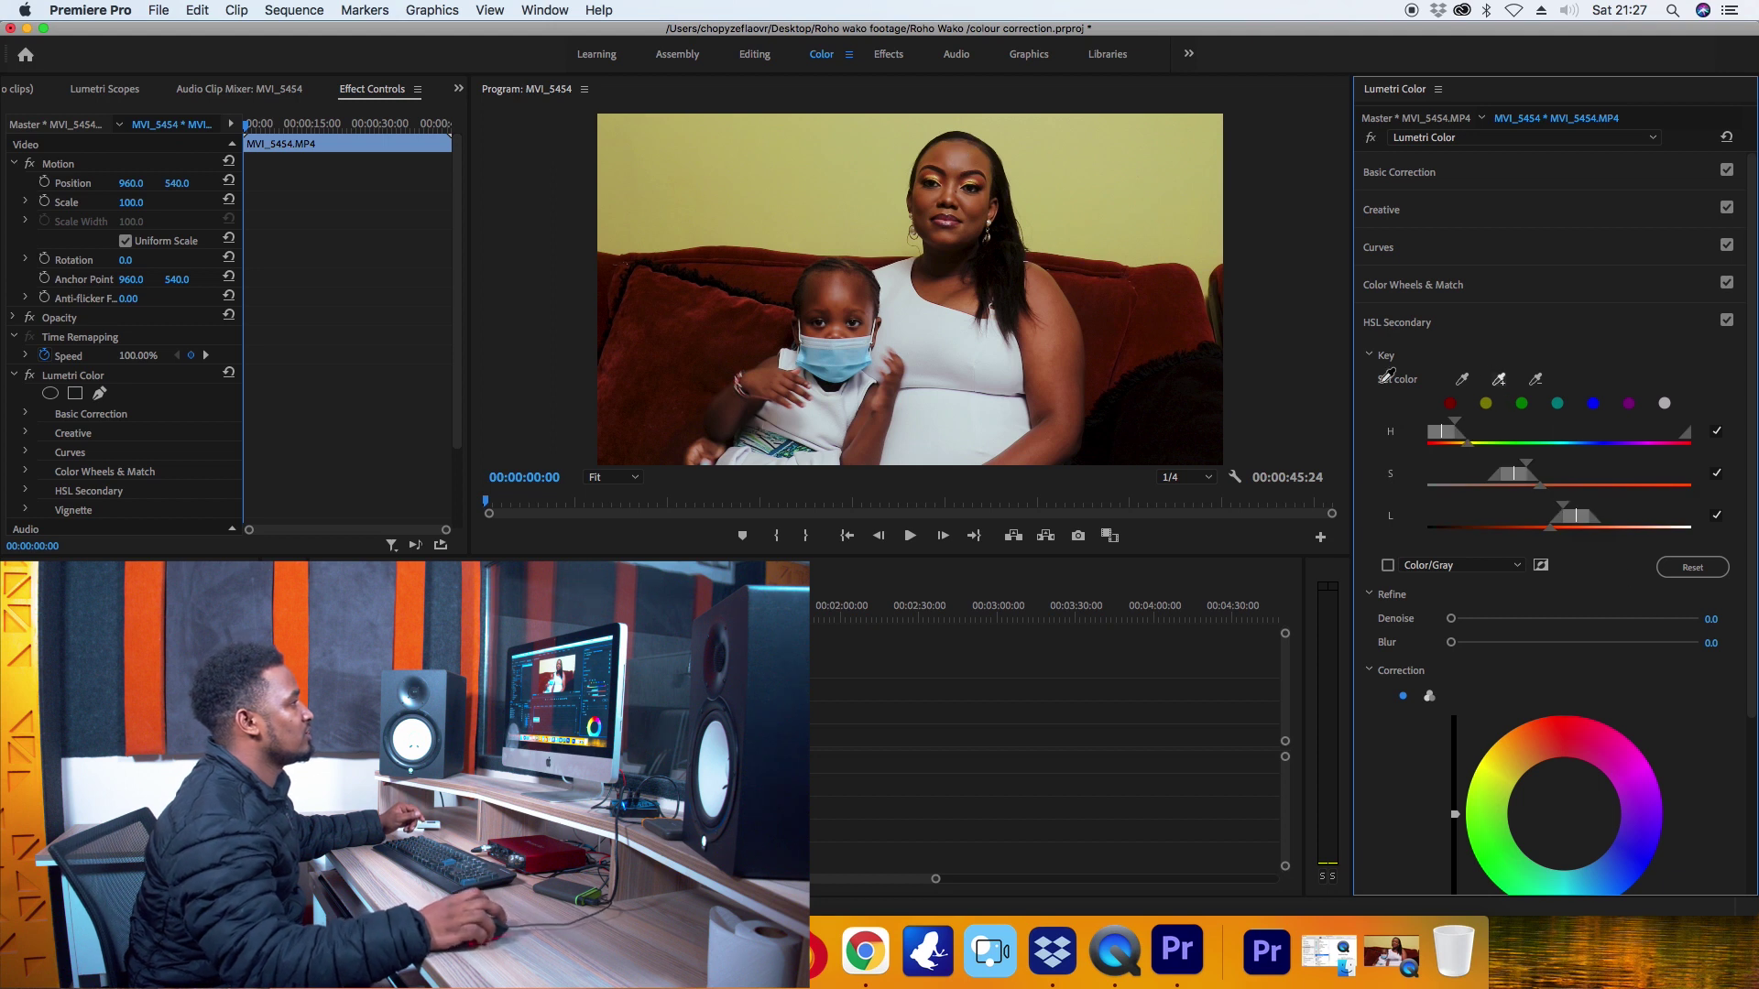
left_click(982, 204)
left_click(1497, 380)
left_click(924, 205)
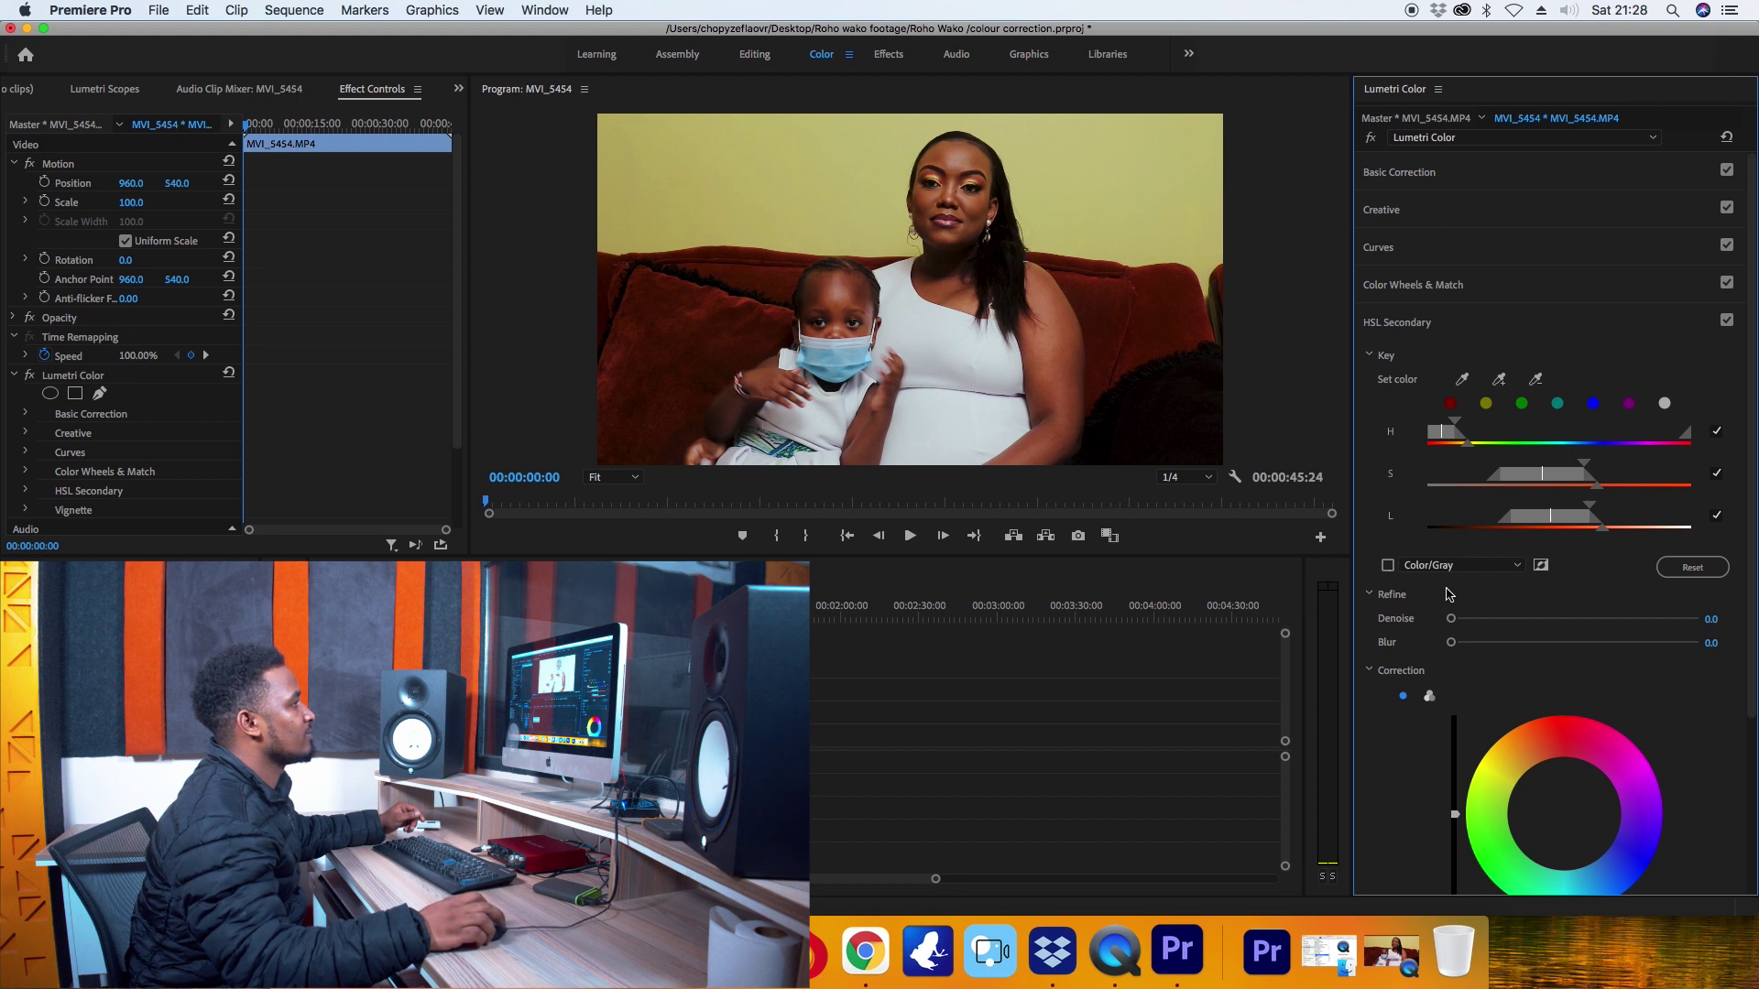
Turn on the Color/Gray preview, widen saturation and hue ranges, and add the child's face
left_click(1388, 566)
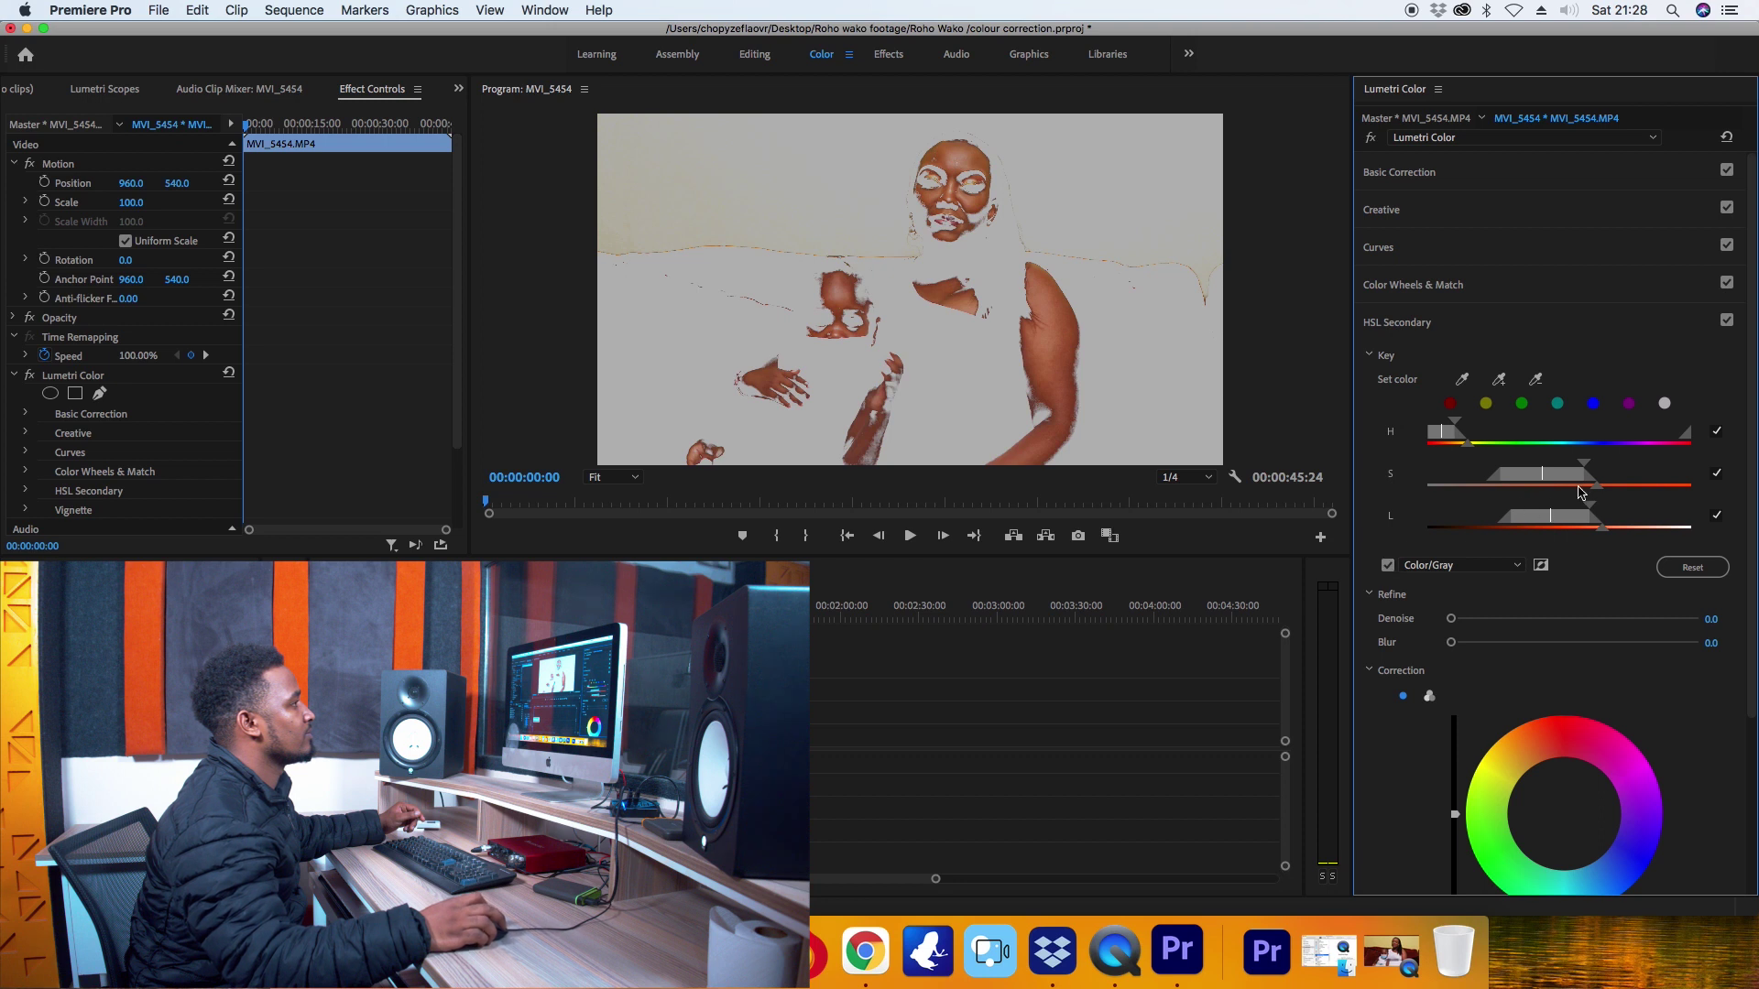
left_click_drag(1587, 465, 1602, 504)
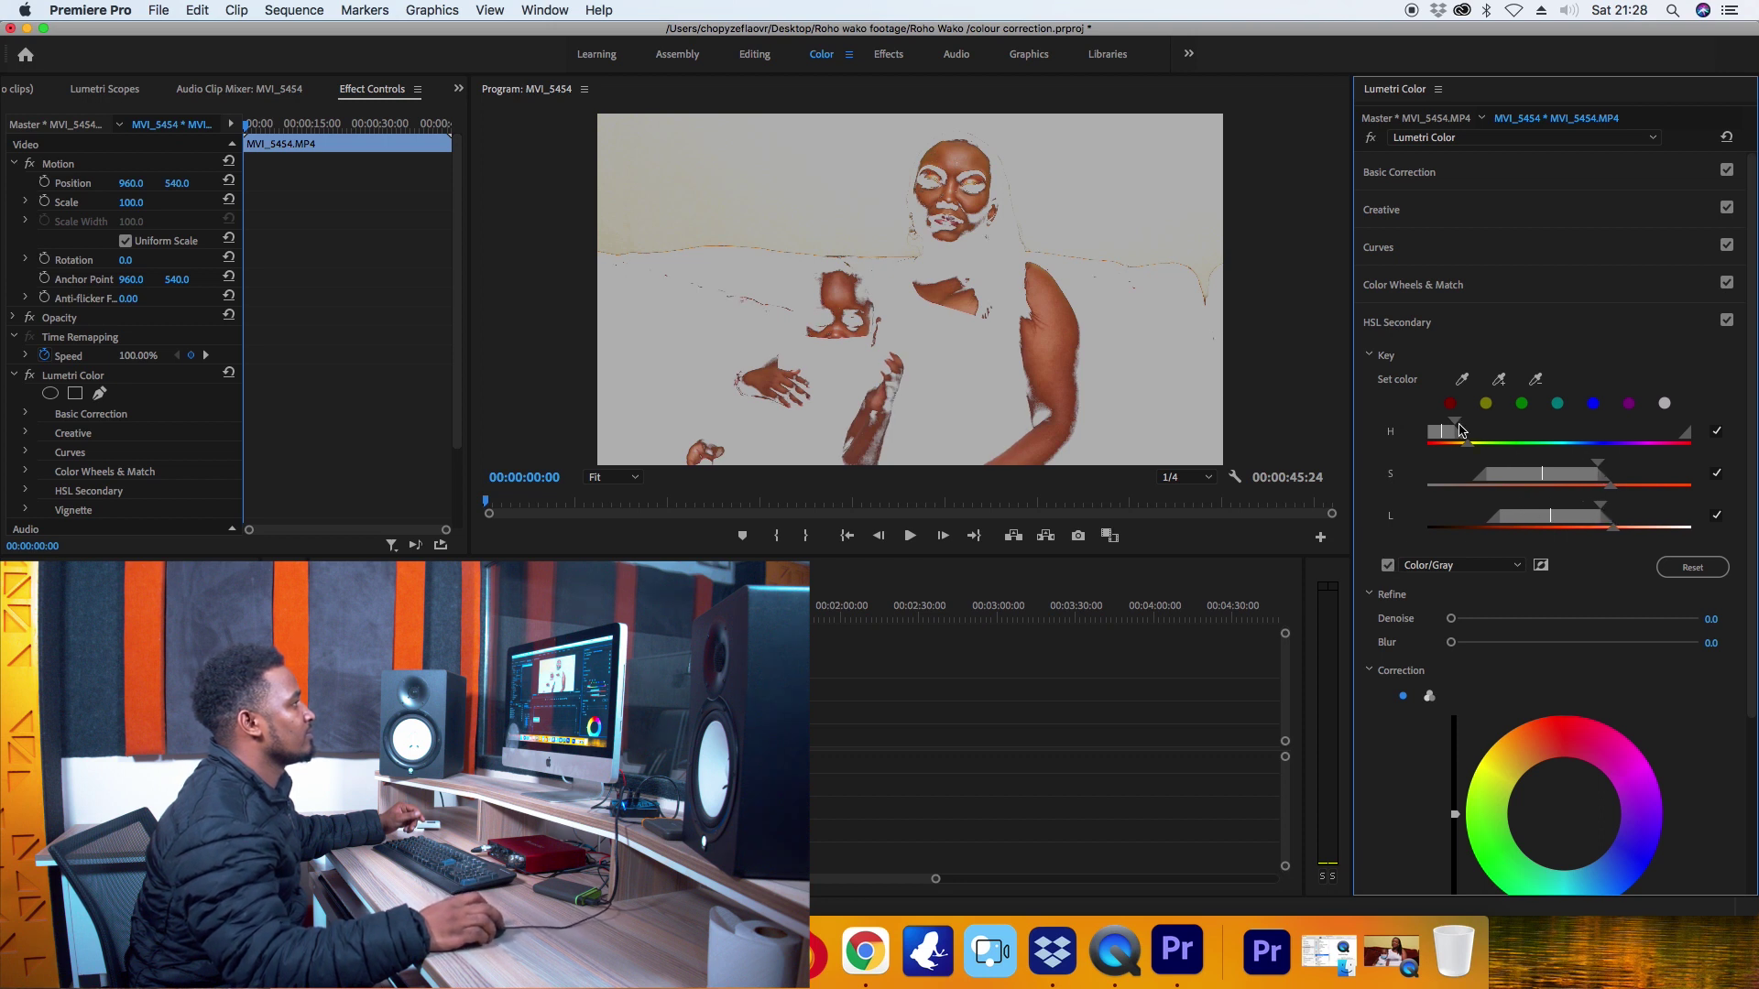
left_click_drag(1461, 431, 1472, 431)
left_click(1498, 378)
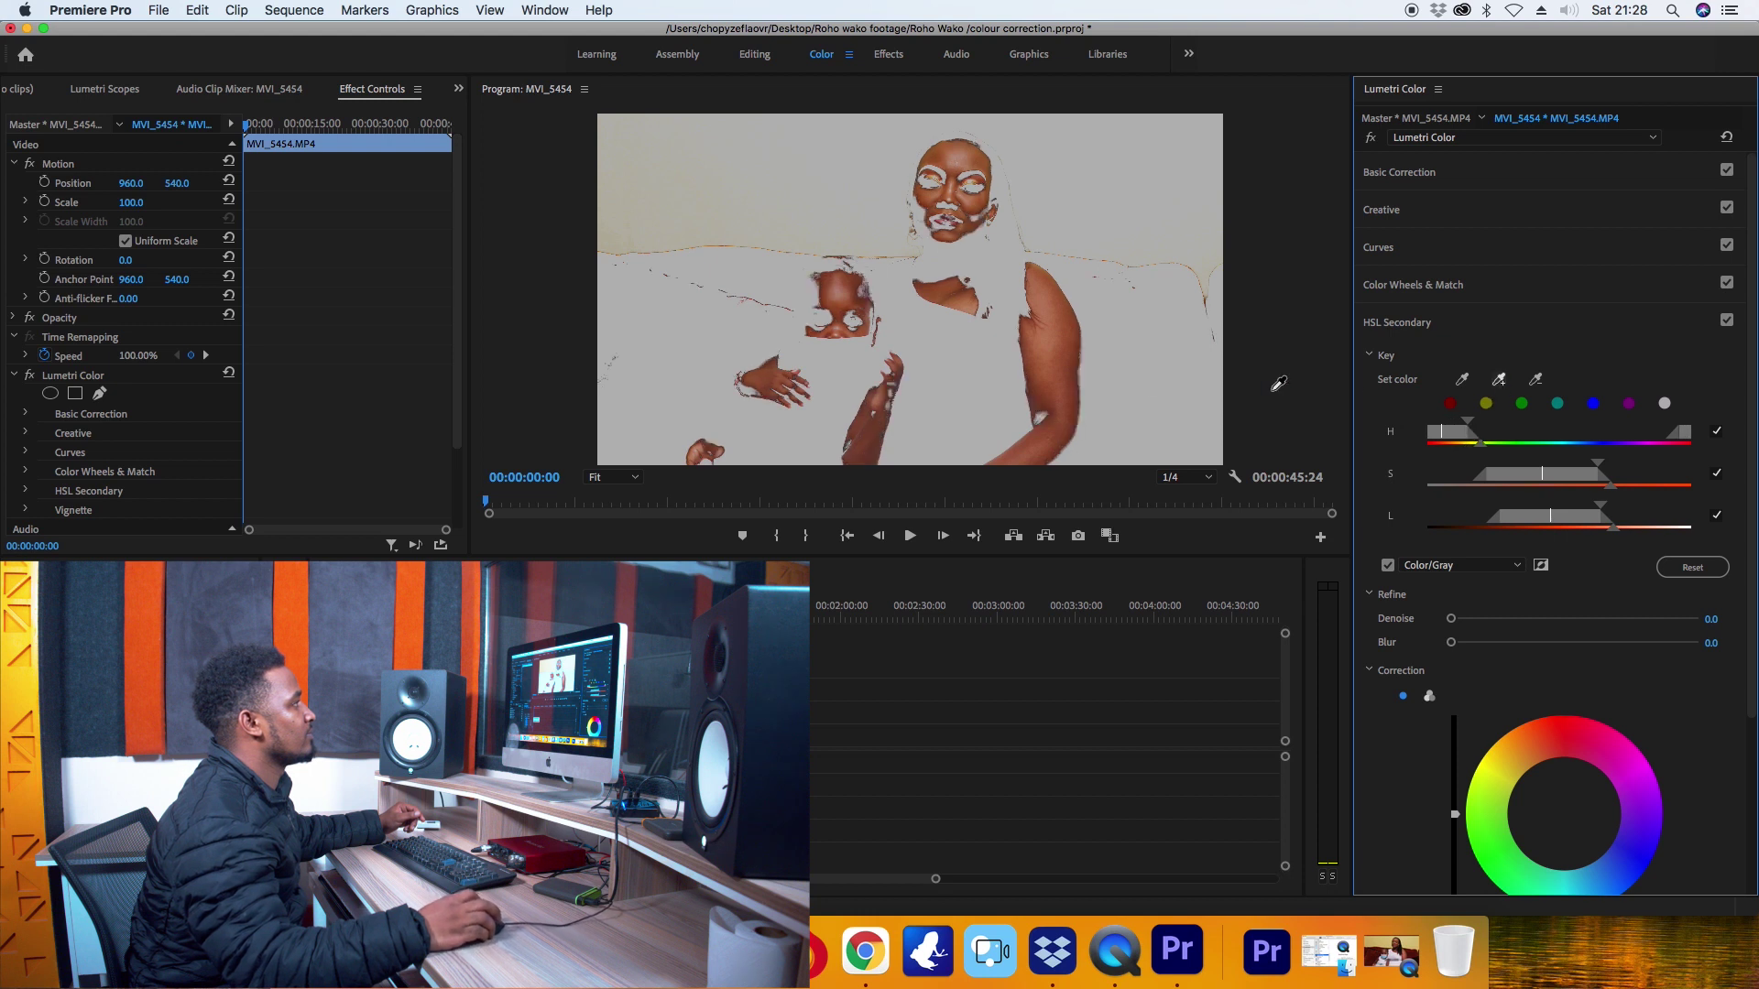
left_click(1045, 407)
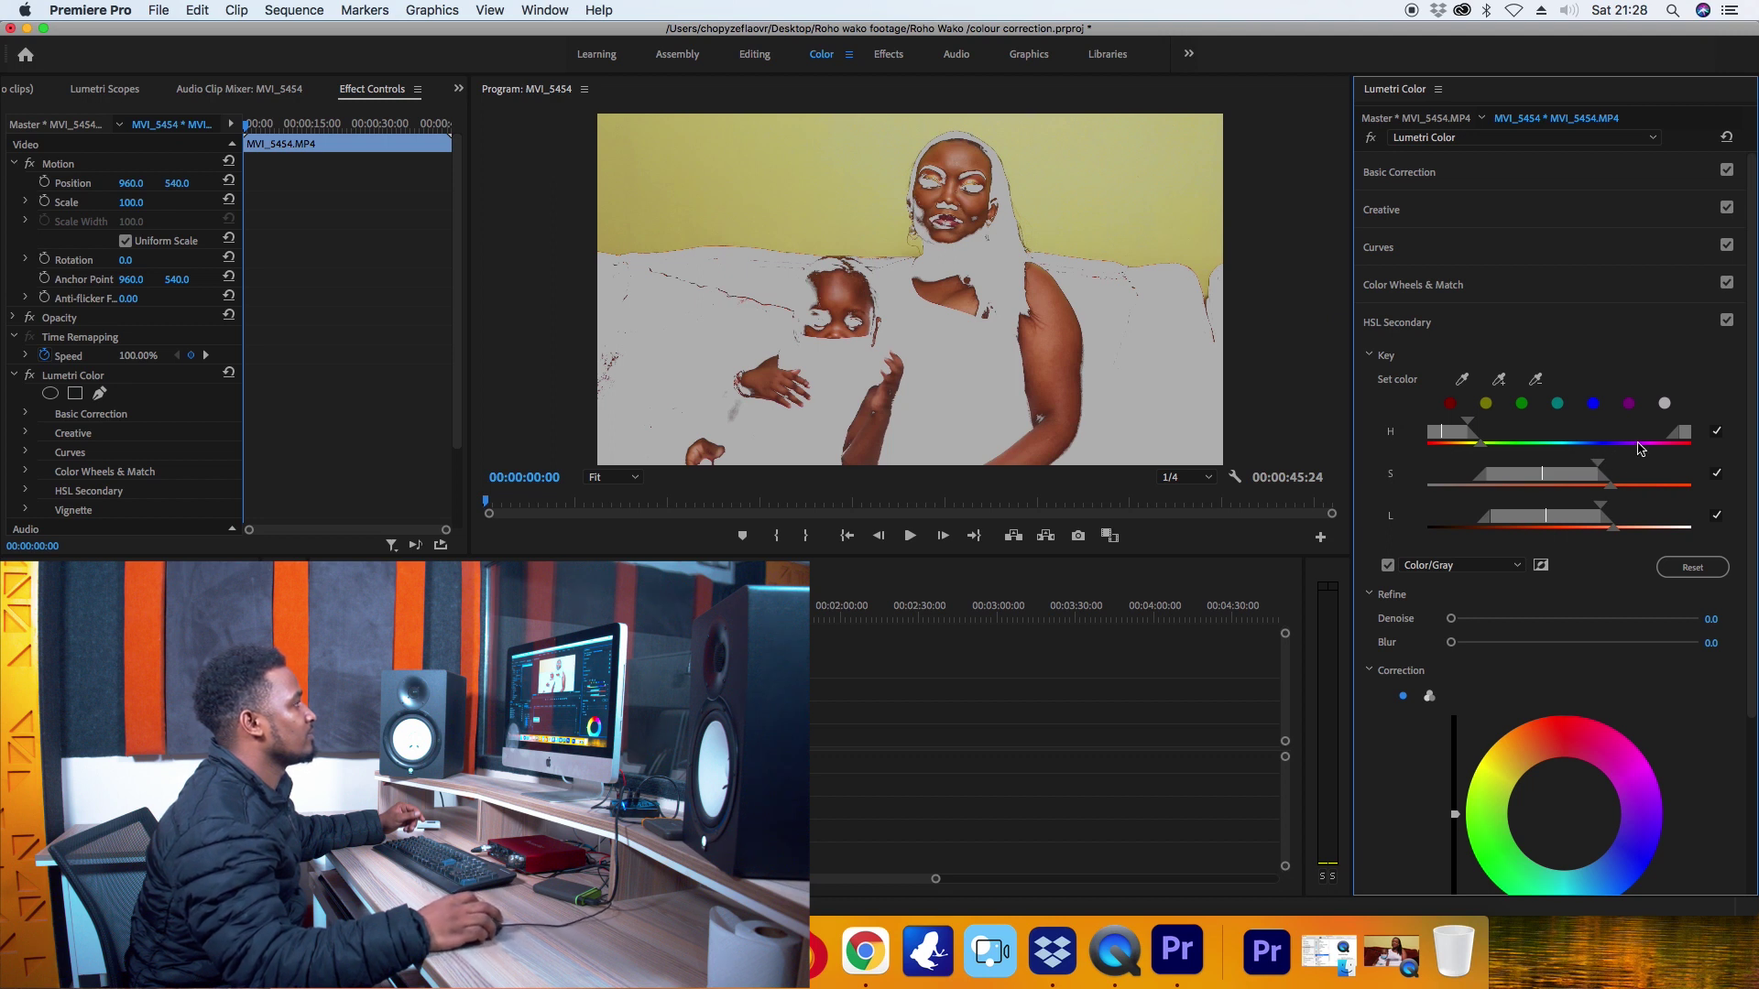
Widen the saturation range and softness, and extend hue toward orange and yellow
left_click(1499, 379)
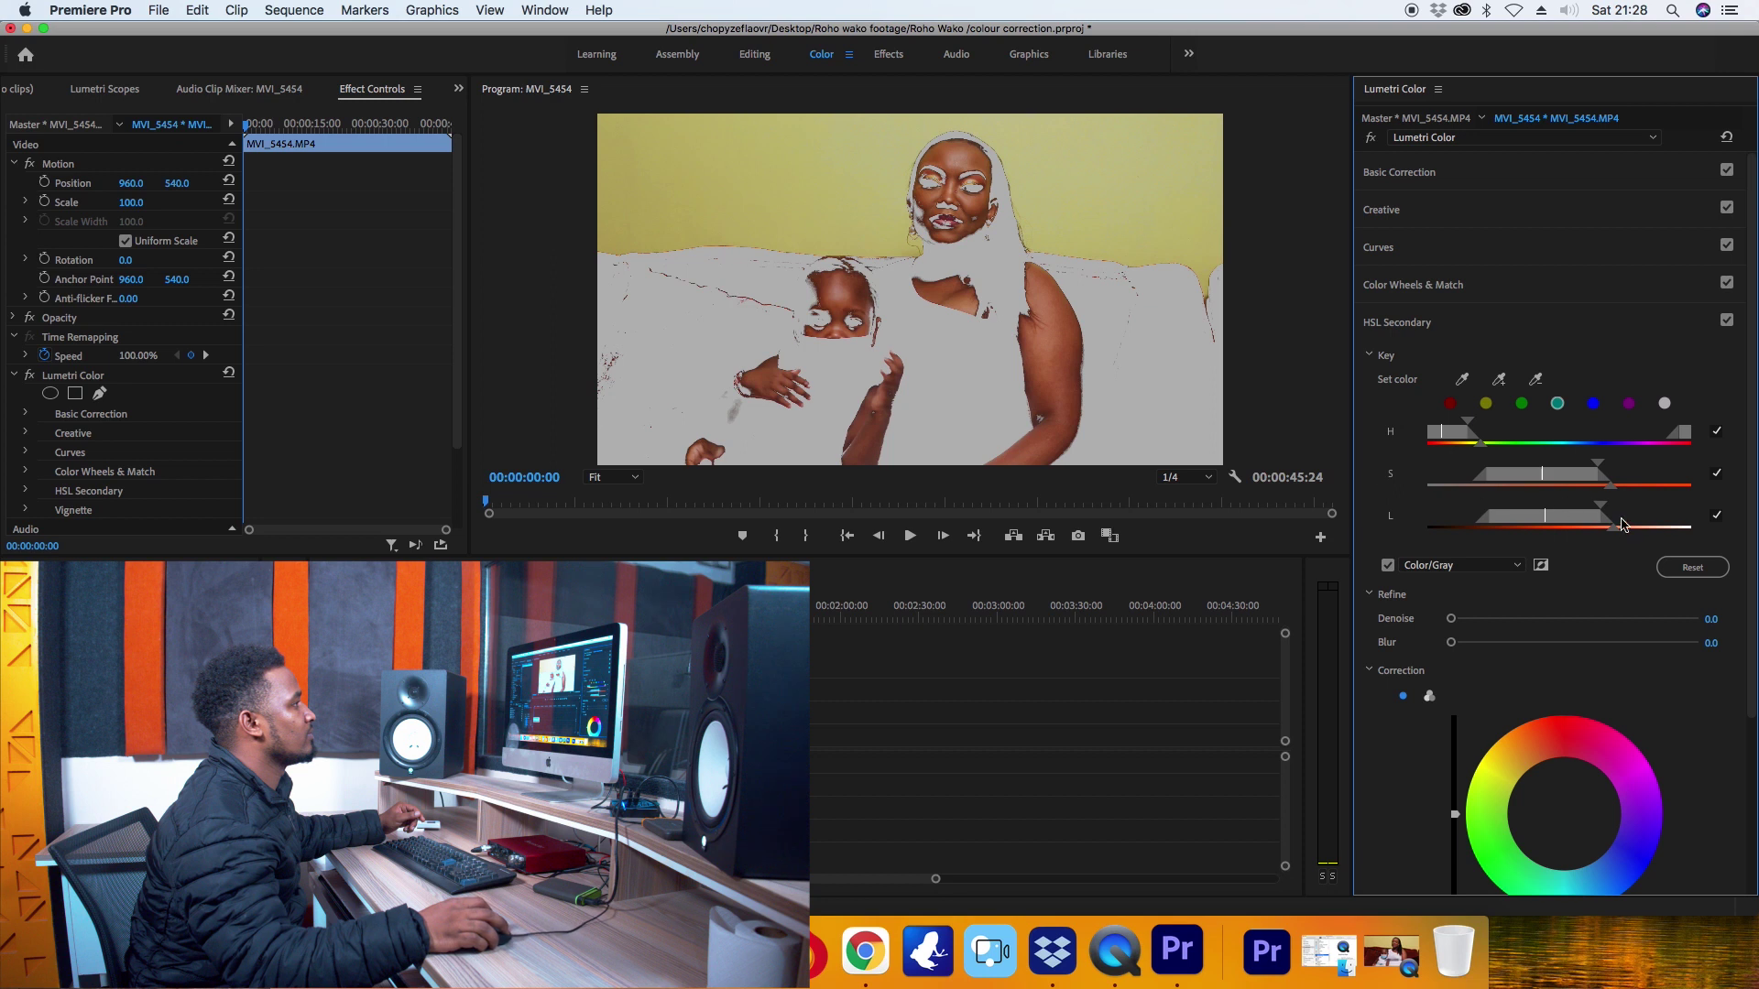
left_click_drag(1611, 497, 1626, 492)
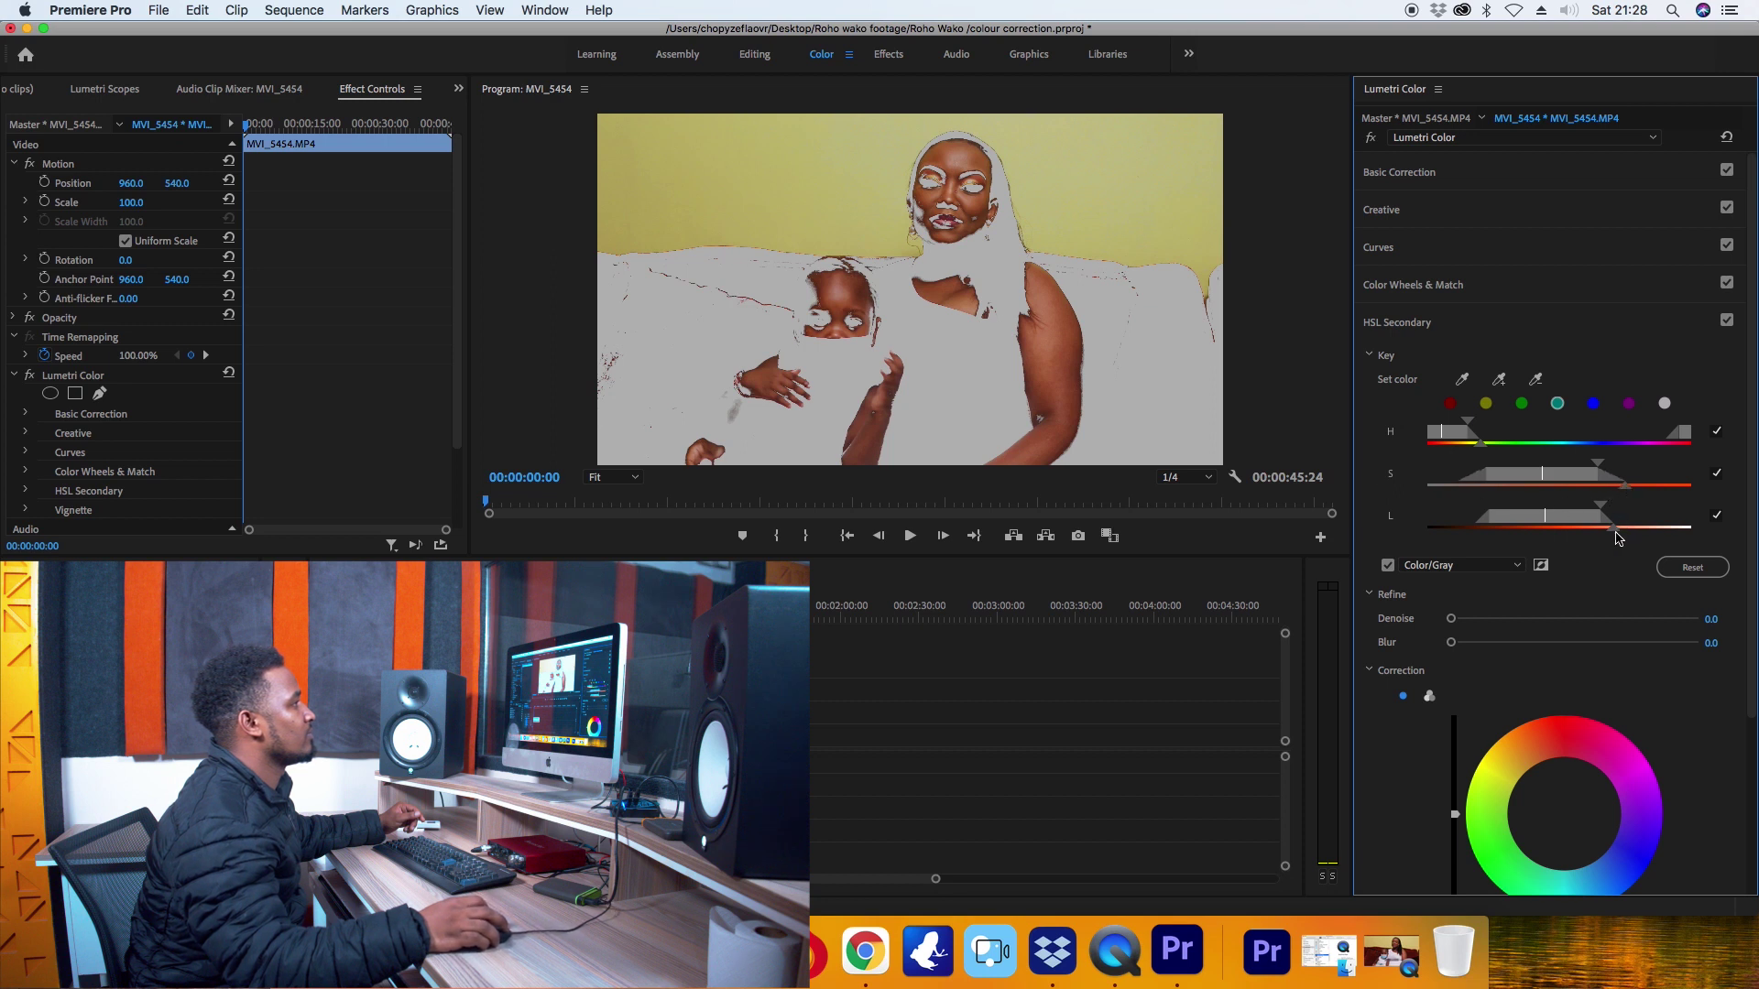
left_click_drag(1599, 466, 1605, 471)
left_click_drag(1468, 430, 1542, 449)
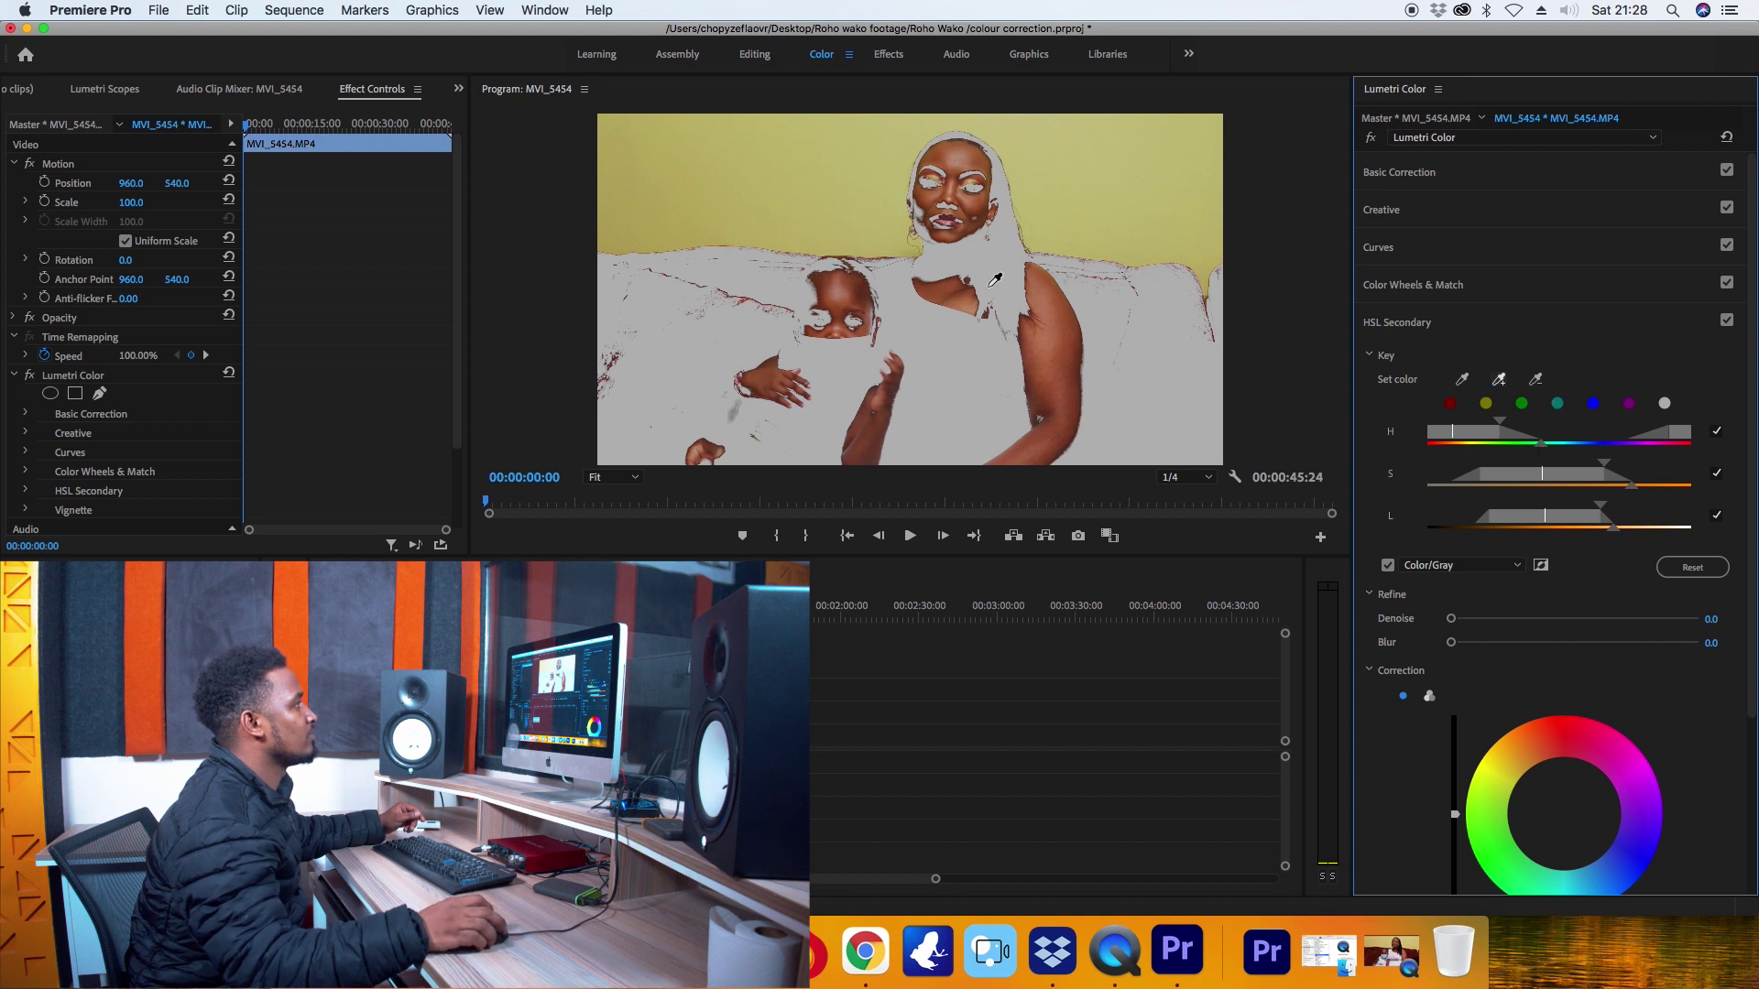
Sample the child's hand, zoom the Program monitor to 100%, and add the woman's face tones
left_click(750, 378)
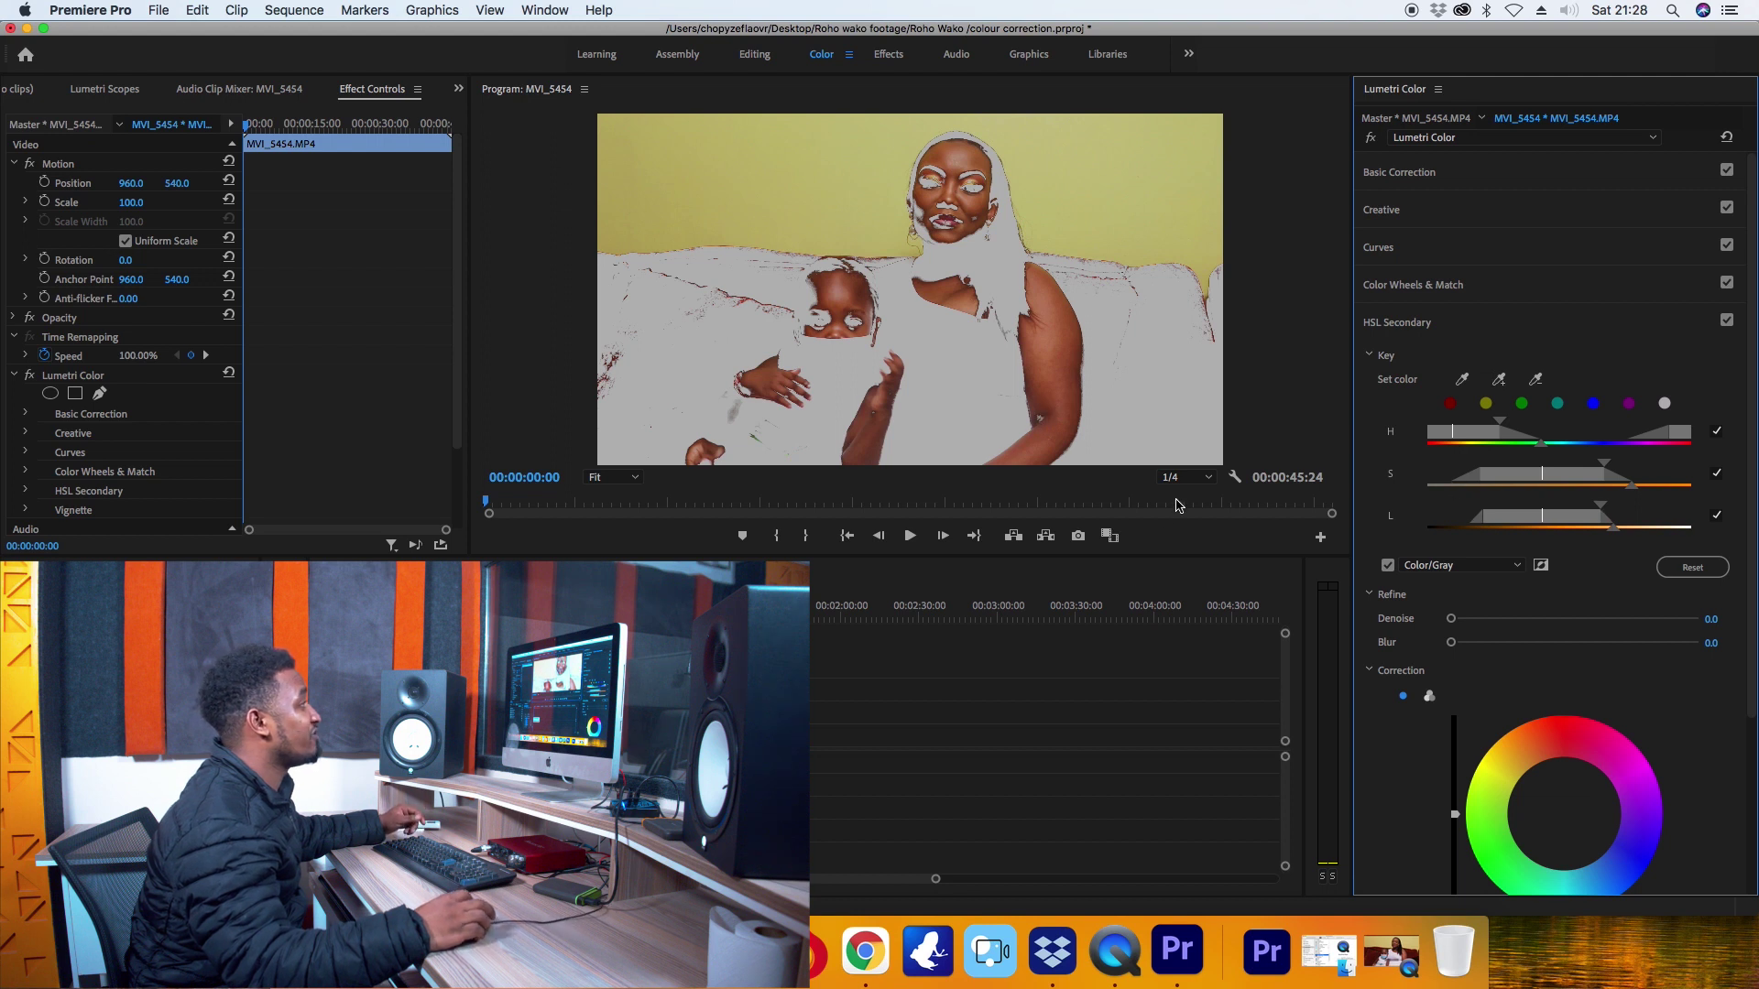
left_click(612, 477)
left_click(612, 580)
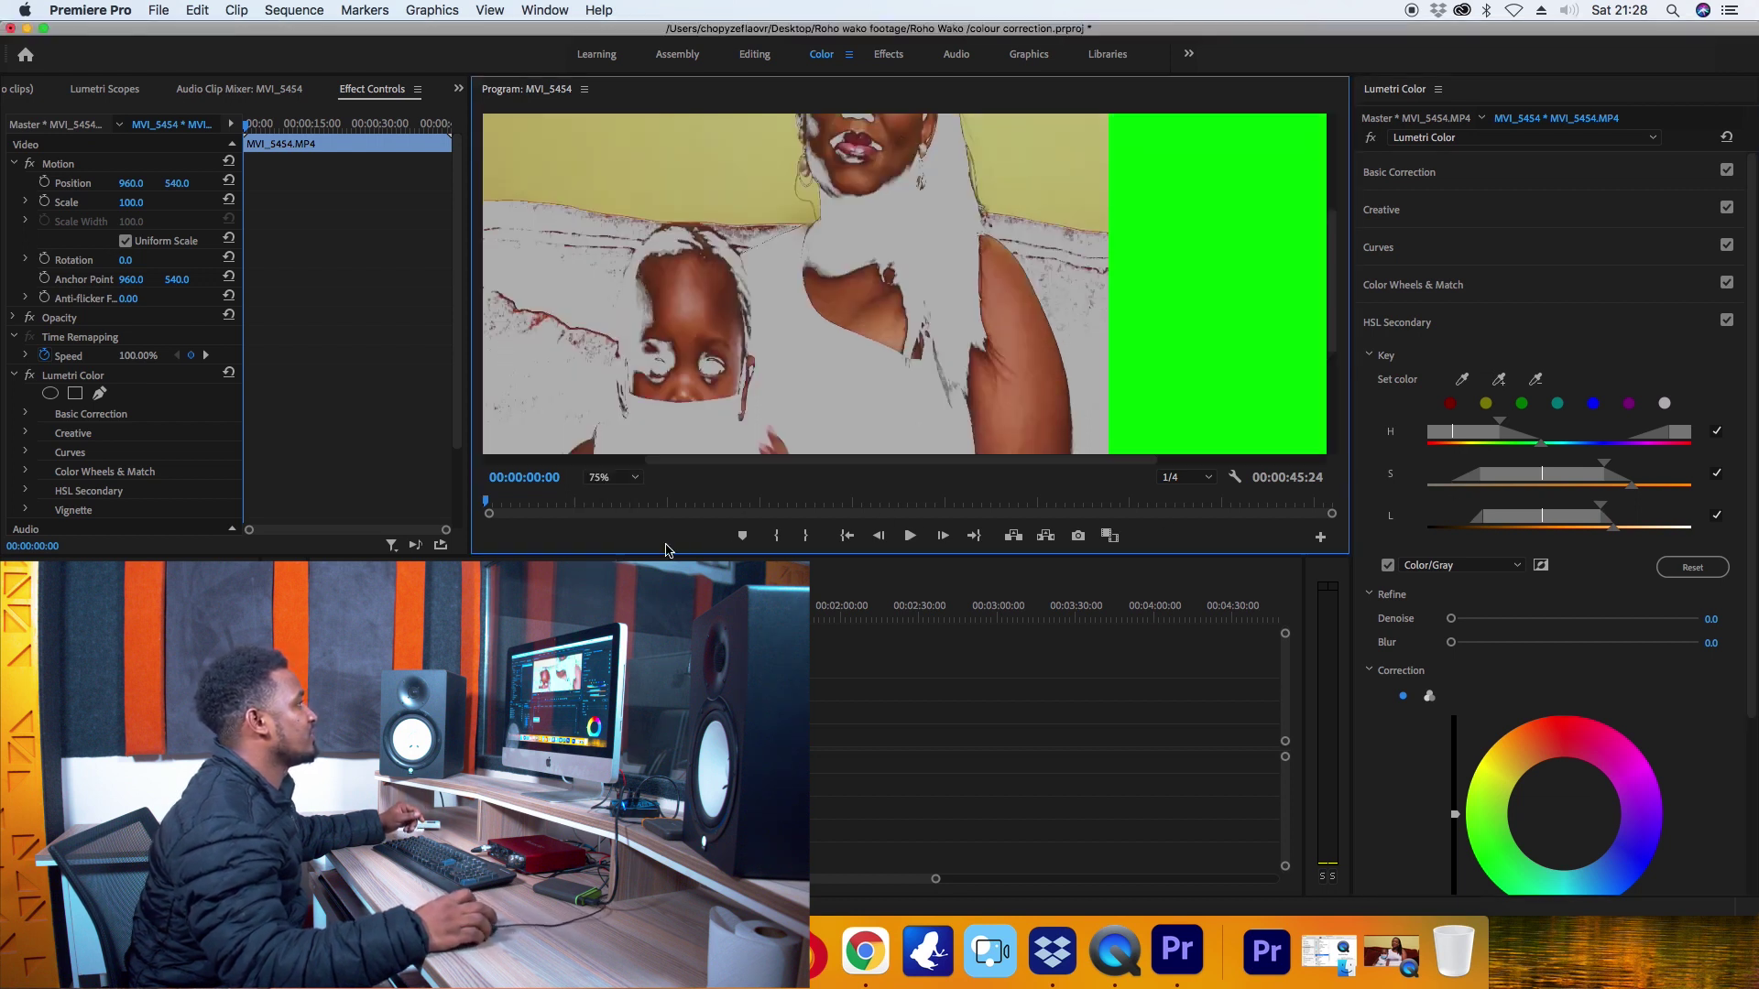
scroll(1335, 323, "up", 3)
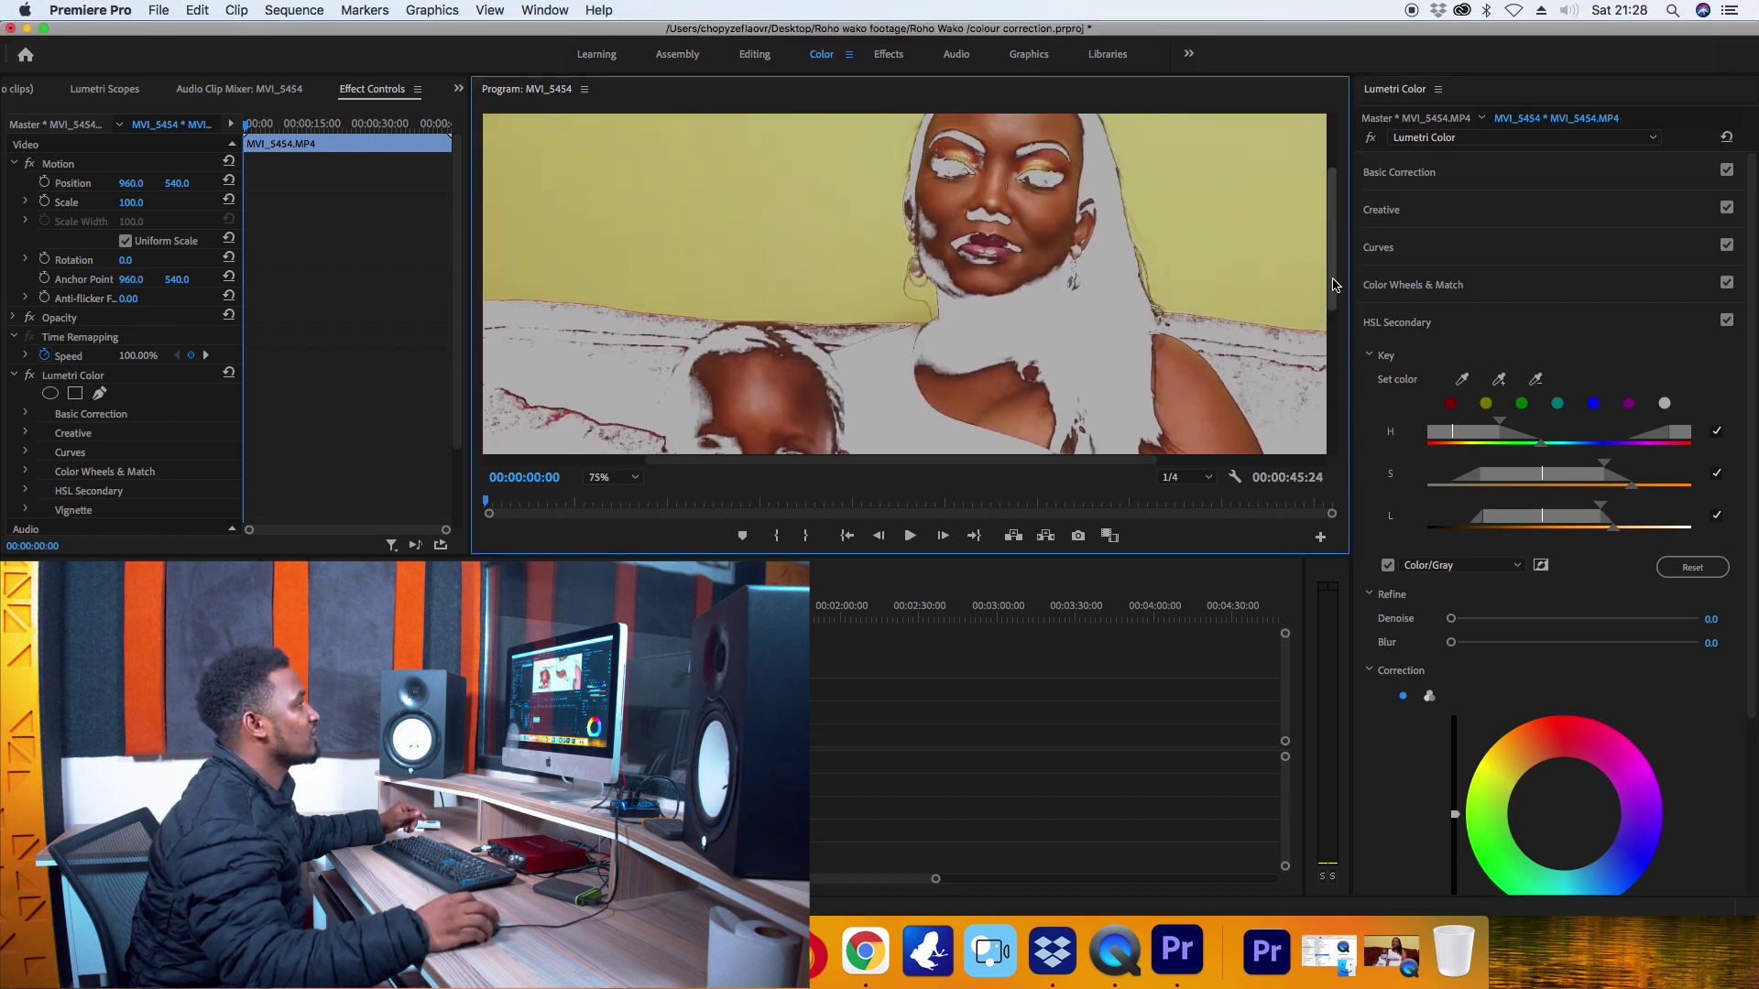
left_click(612, 477)
left_click(612, 600)
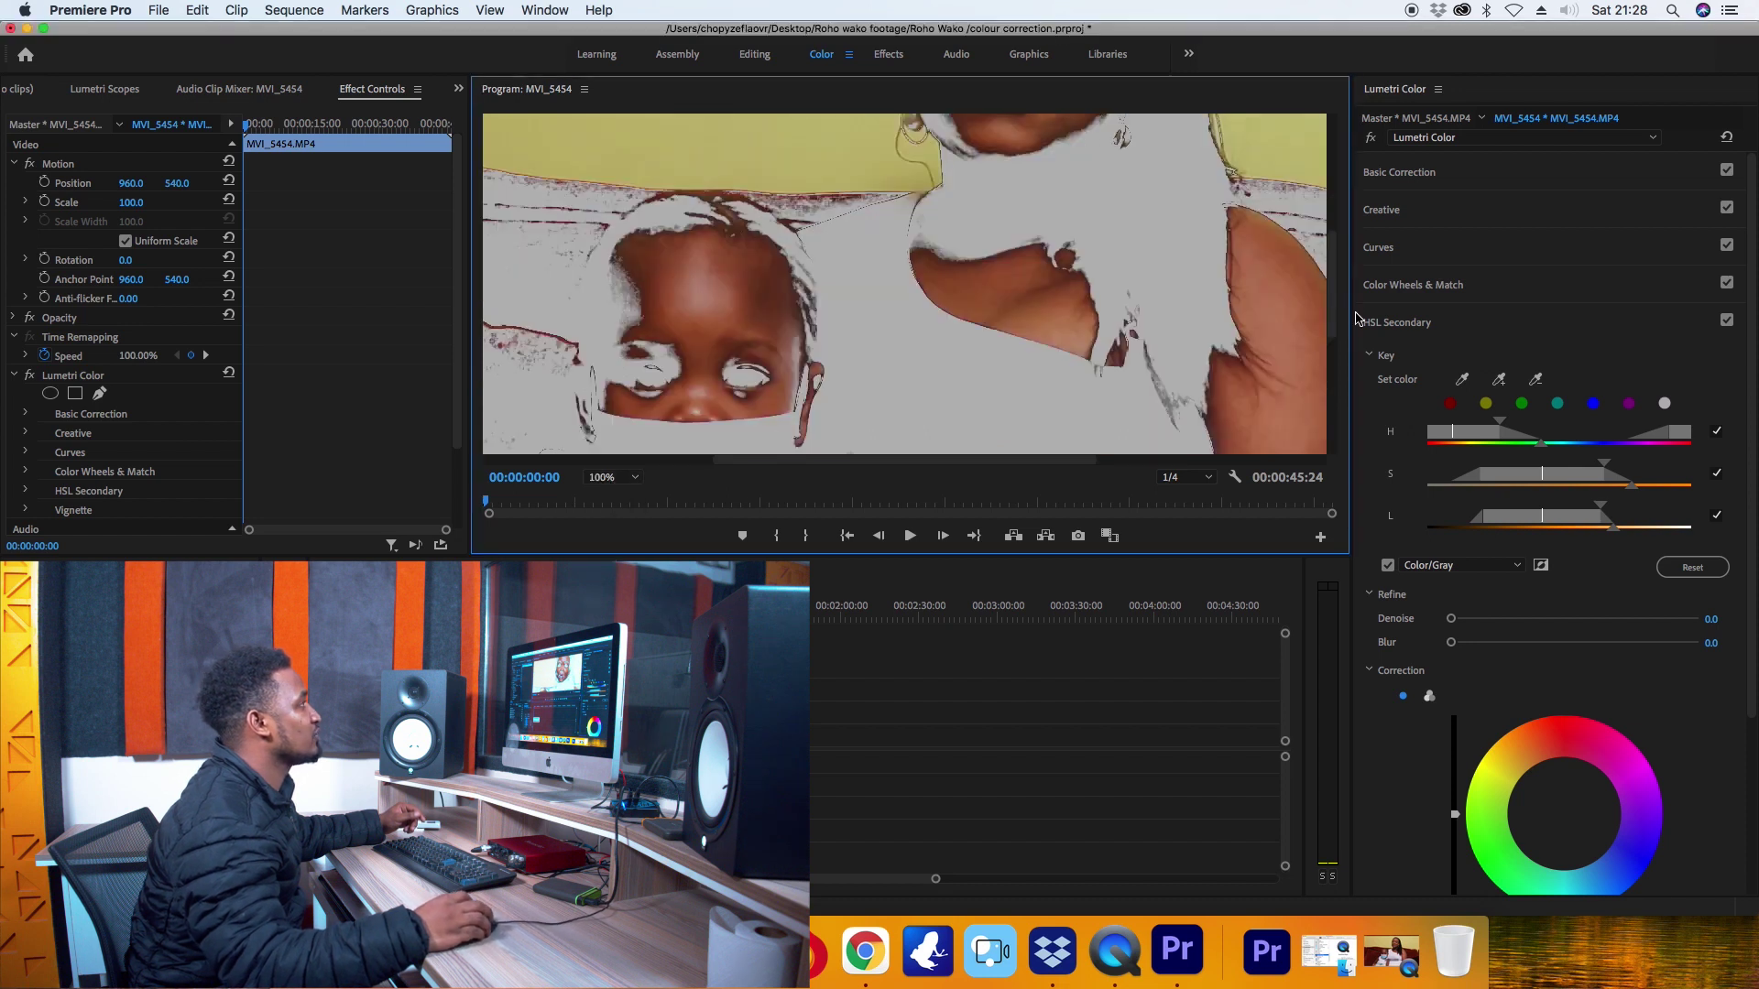
scroll(1339, 299, "up", 4)
left_click(1499, 379)
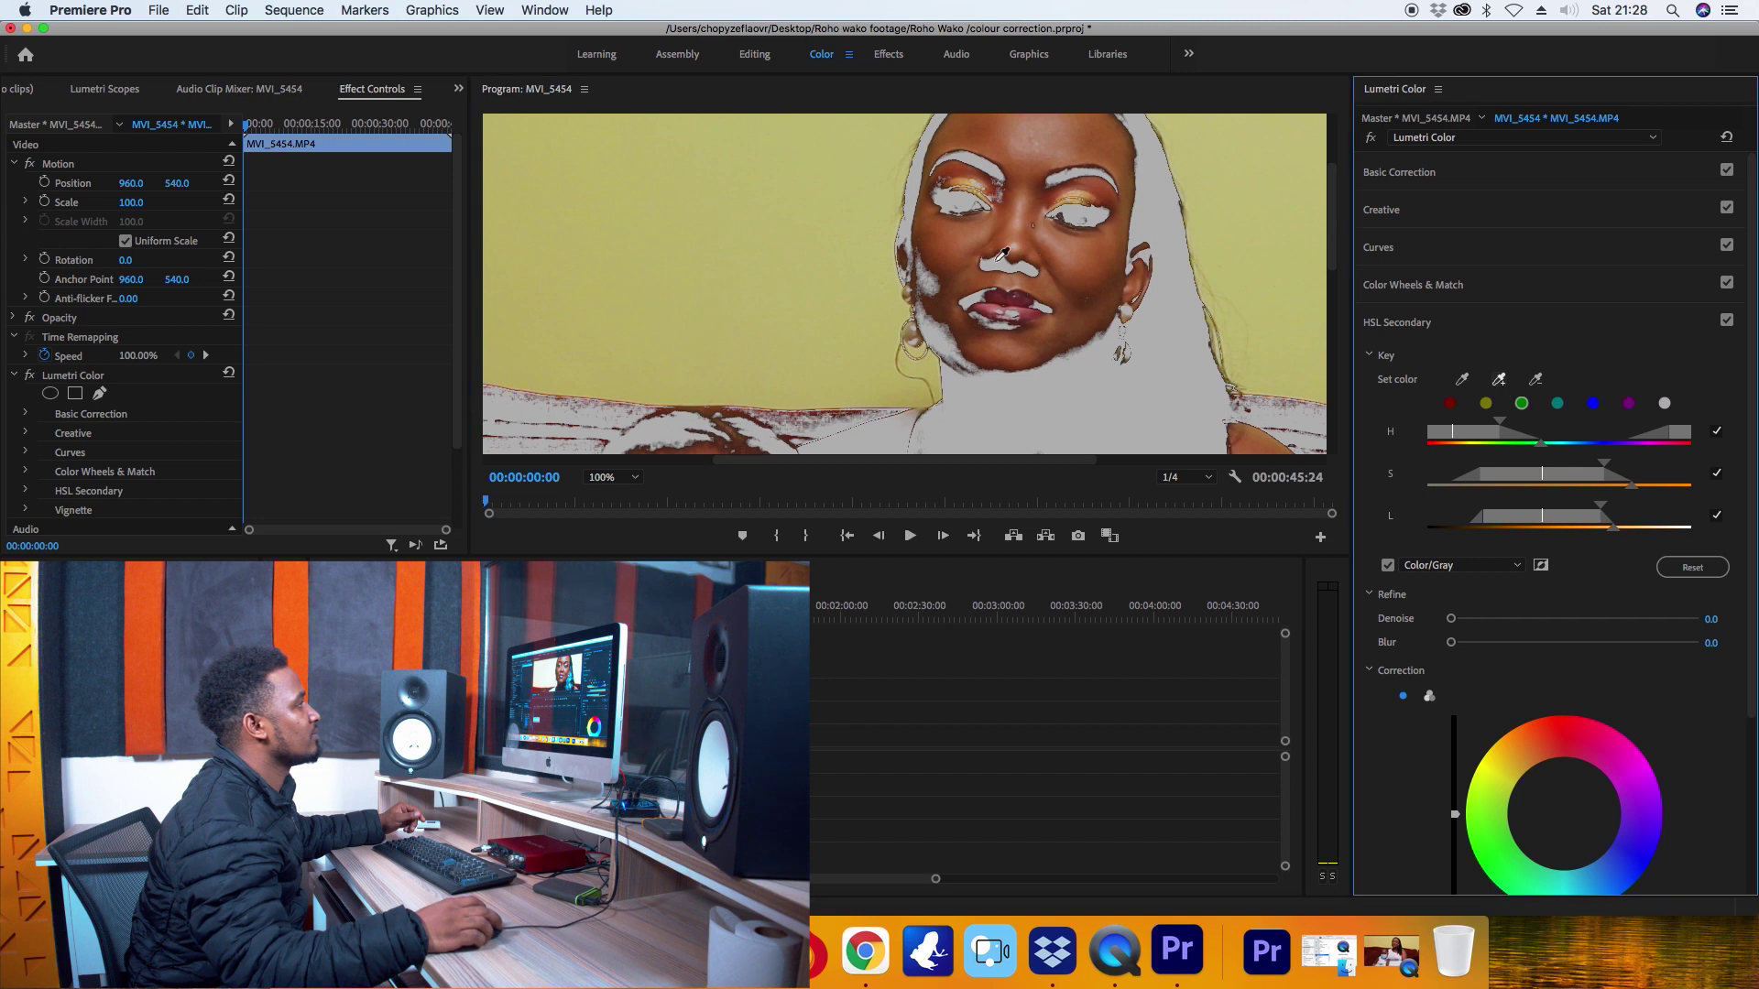
left_click(999, 257)
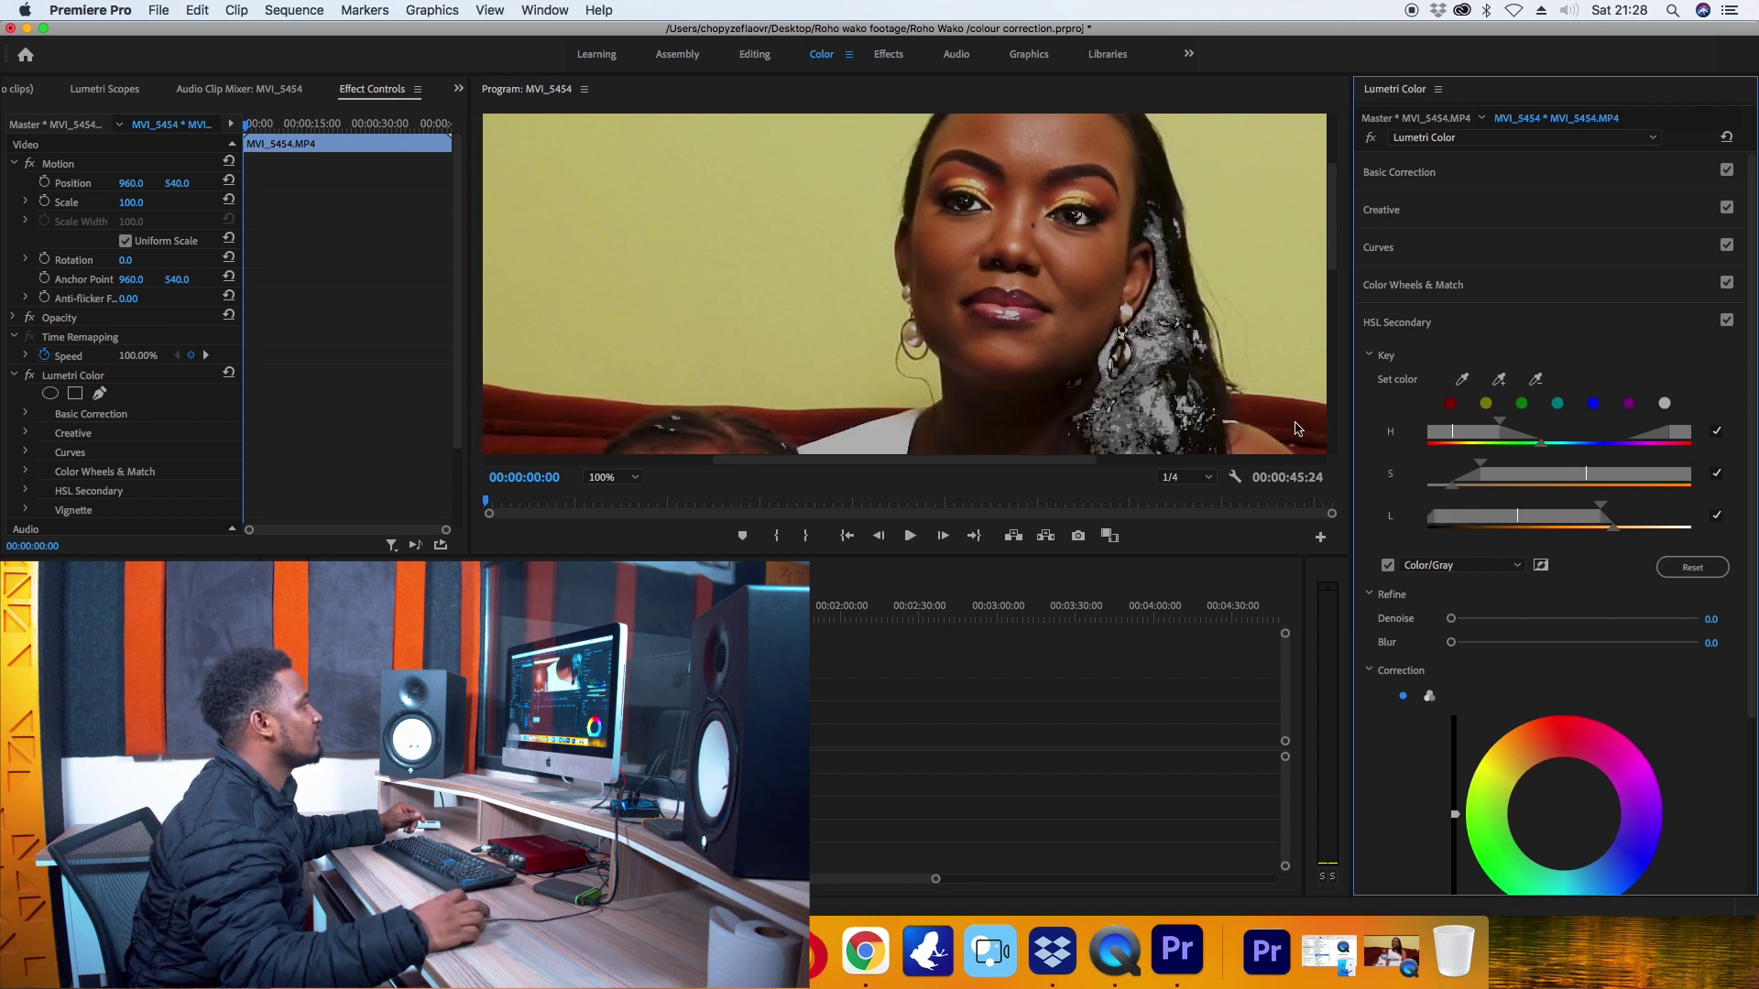
Return the Program monitor zoom to Fit
left_click(611, 477)
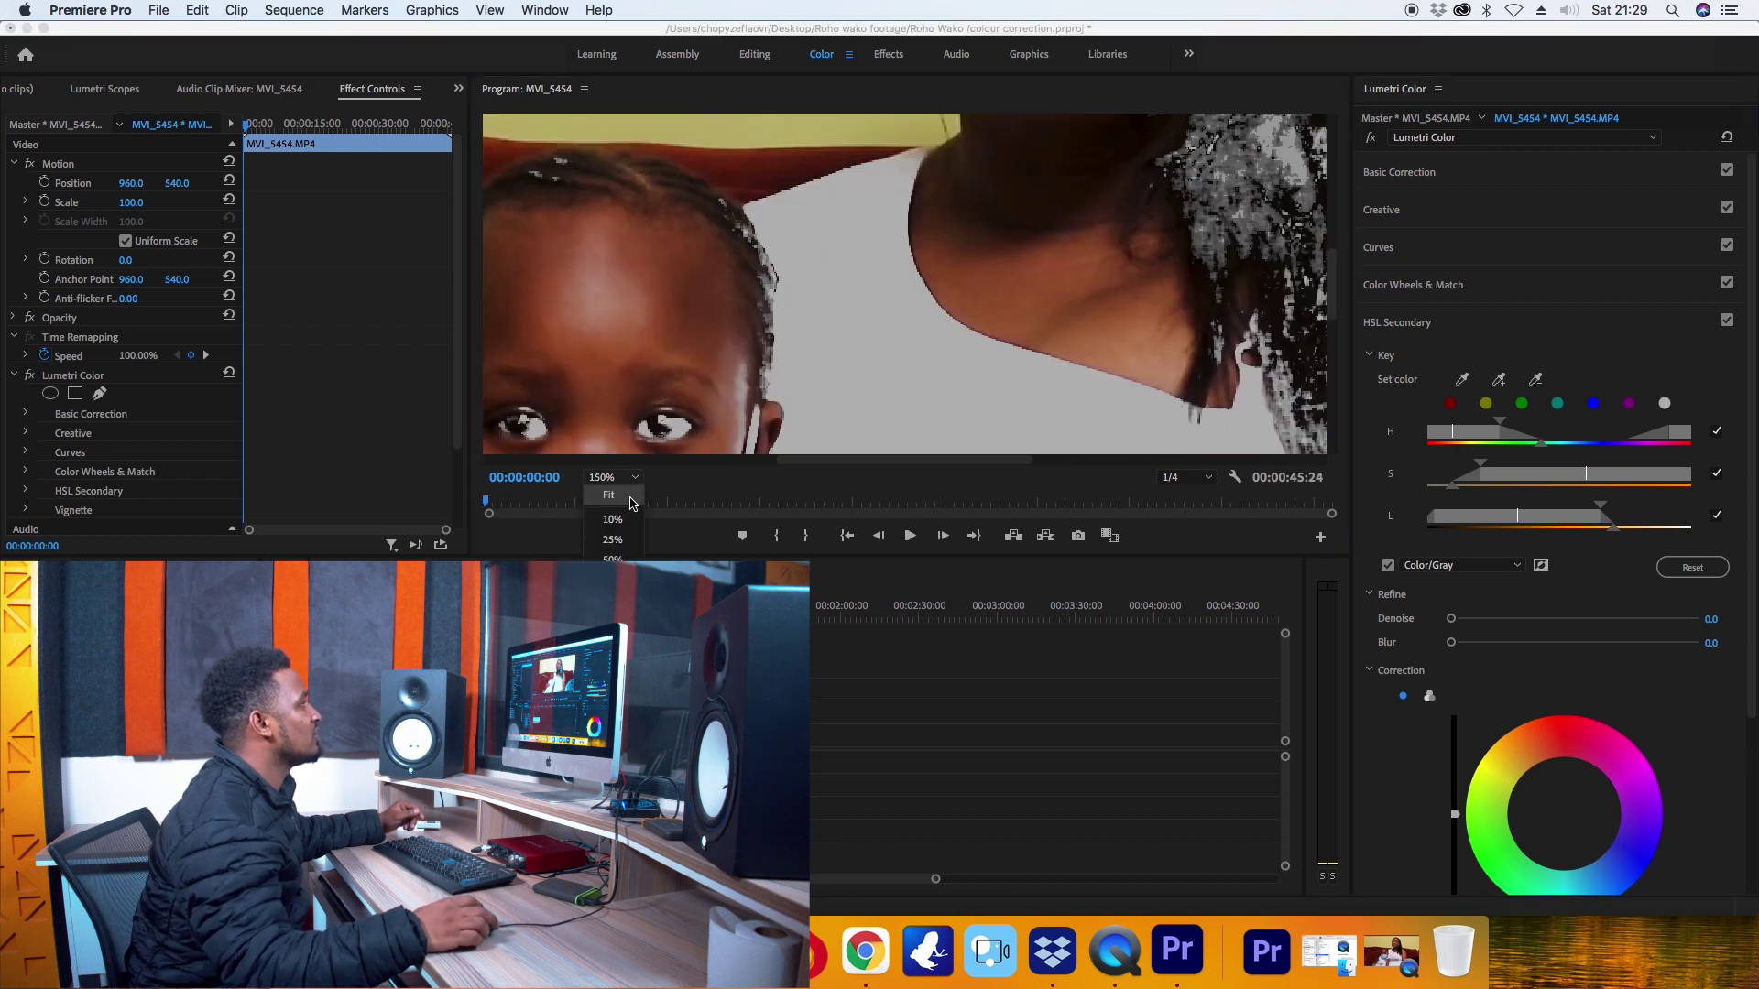
left_click(612, 520)
left_click(612, 477)
left_click(606, 501)
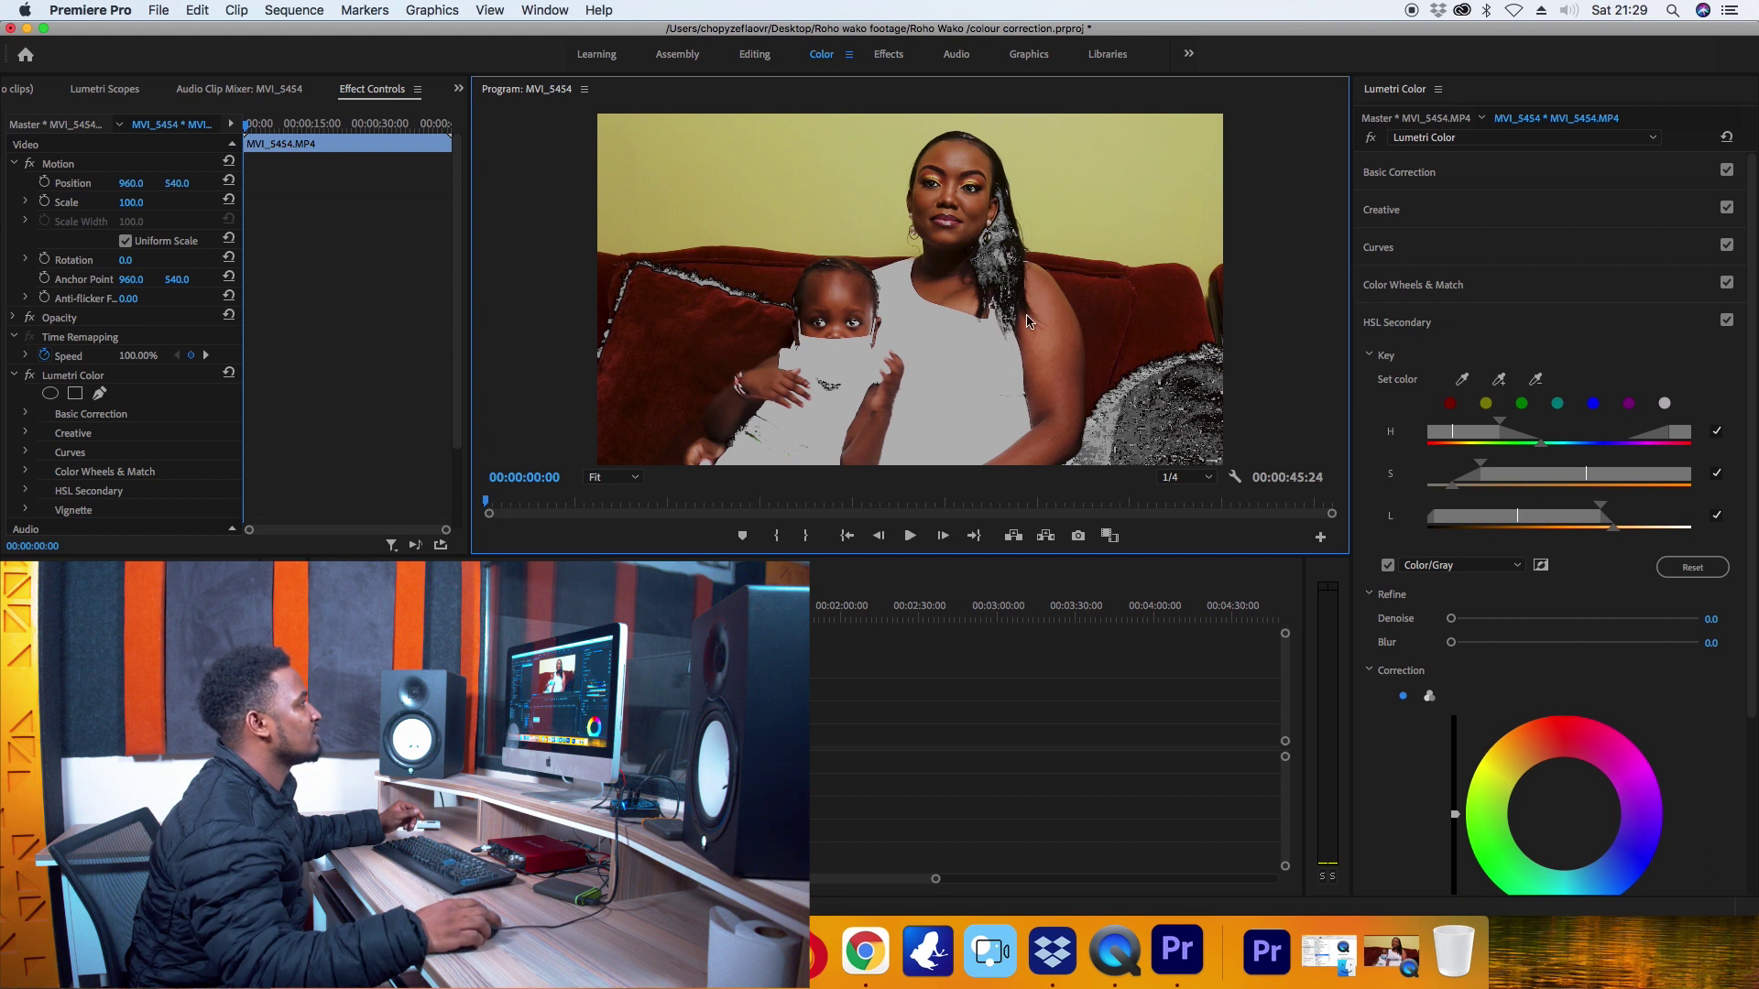
Refine the skin key with Denoise 46.5 and Blur 9.6, and turn off Color/Gray
left_click(1388, 566)
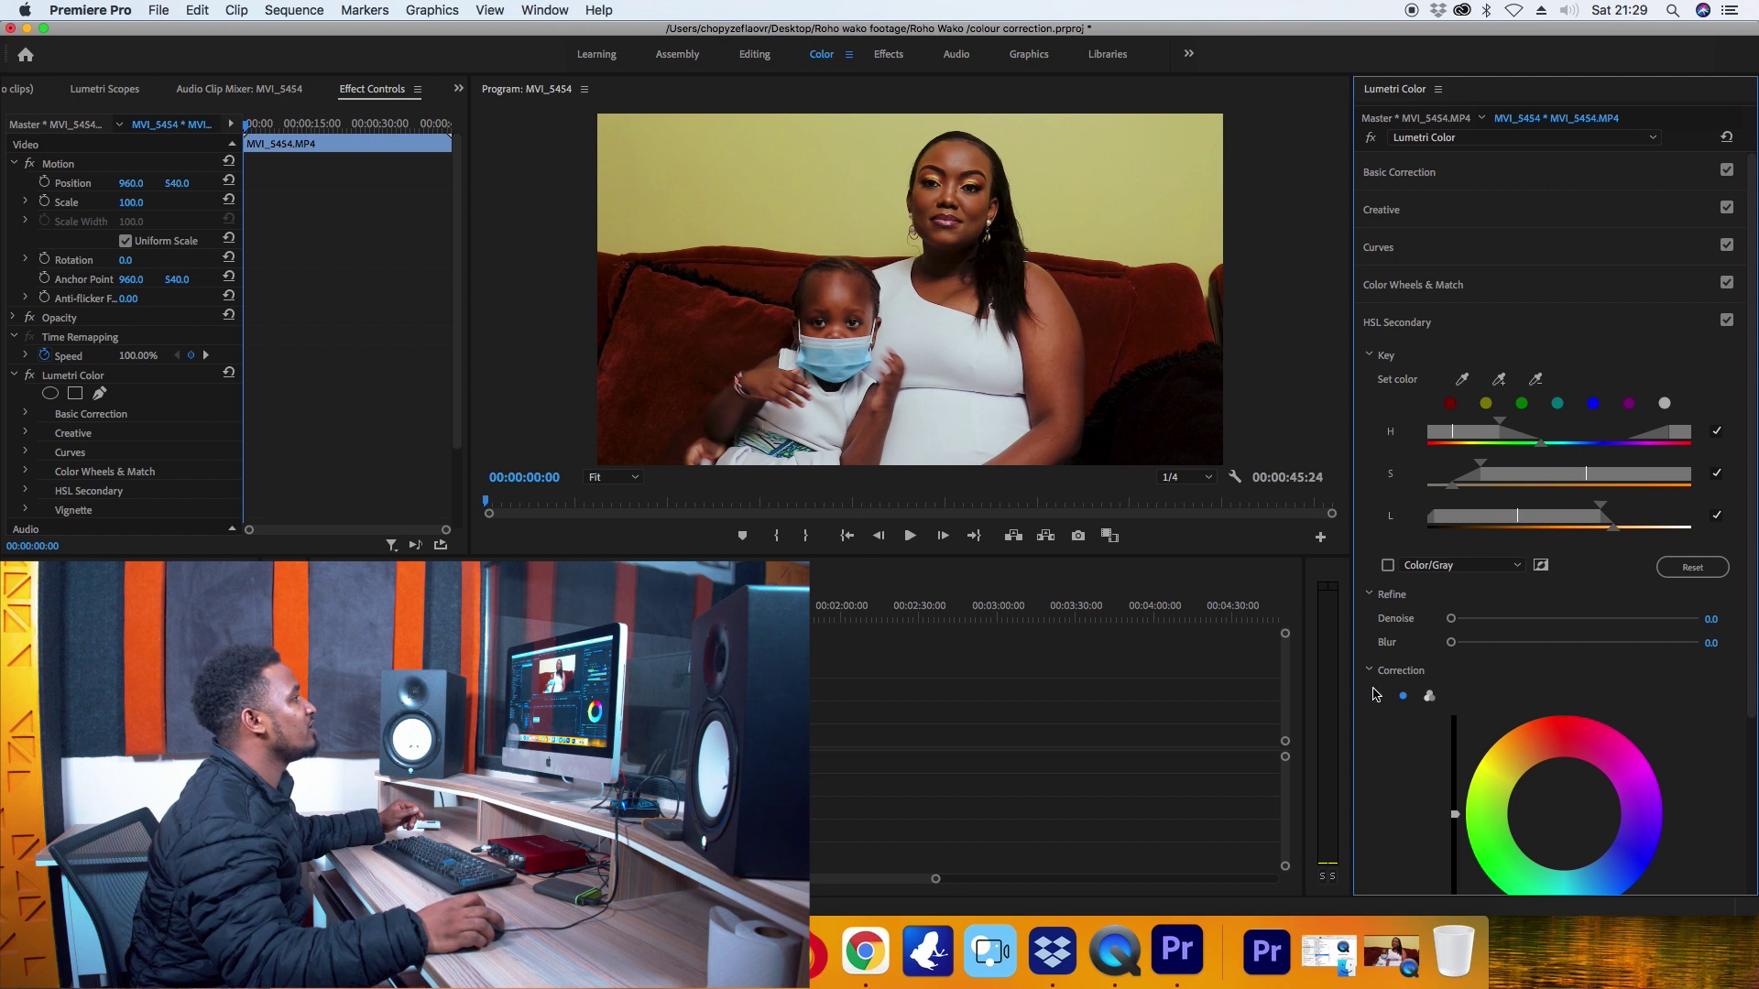
scroll(1379, 700, "down", 4)
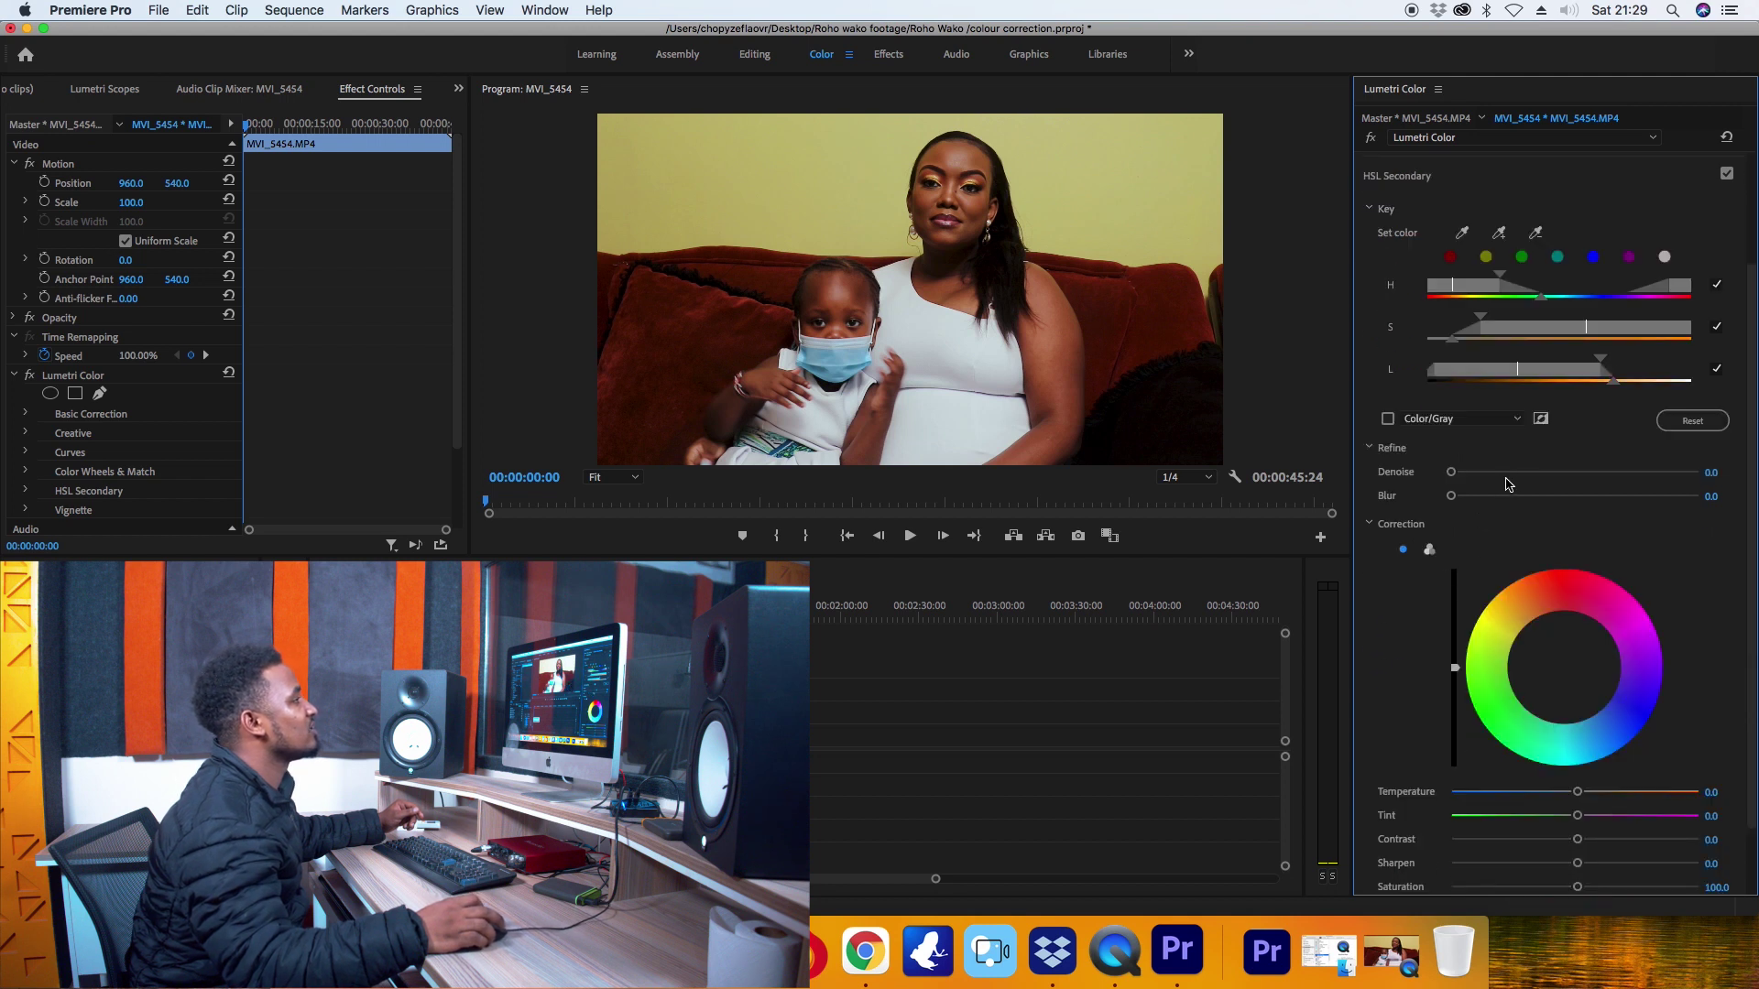
left_click_drag(1507, 482, 1564, 480)
left_click_drag(1451, 496, 1530, 501)
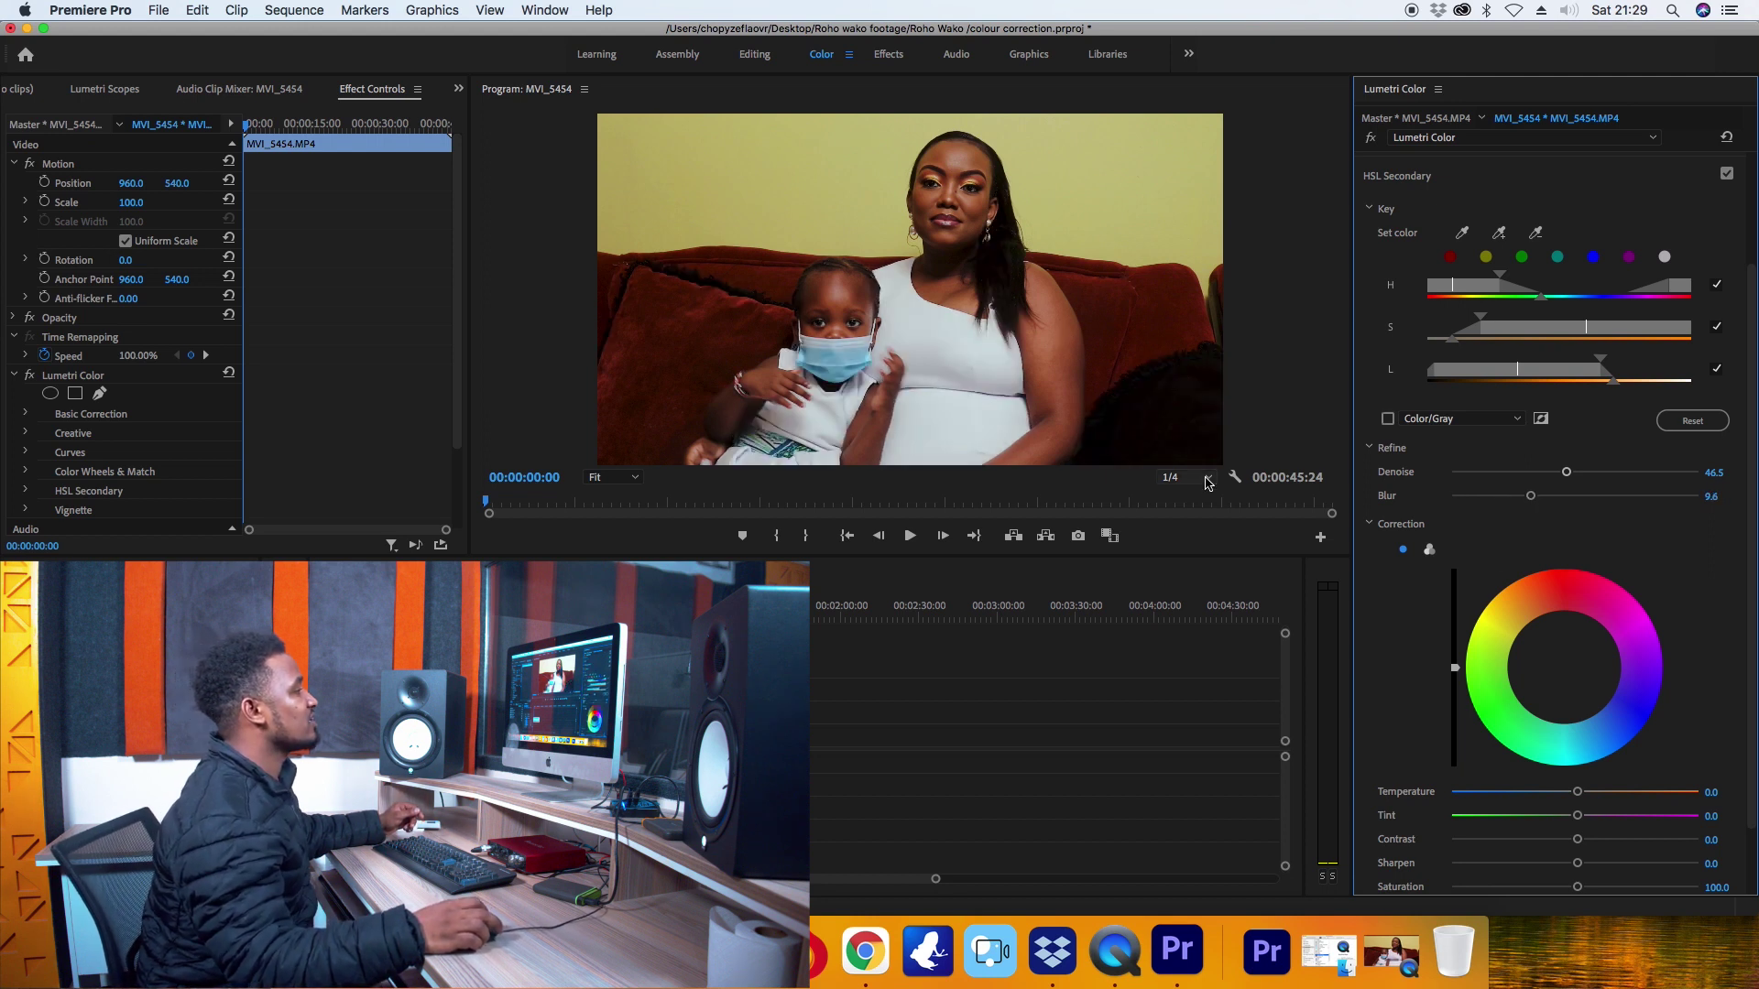
left_click(1388, 419)
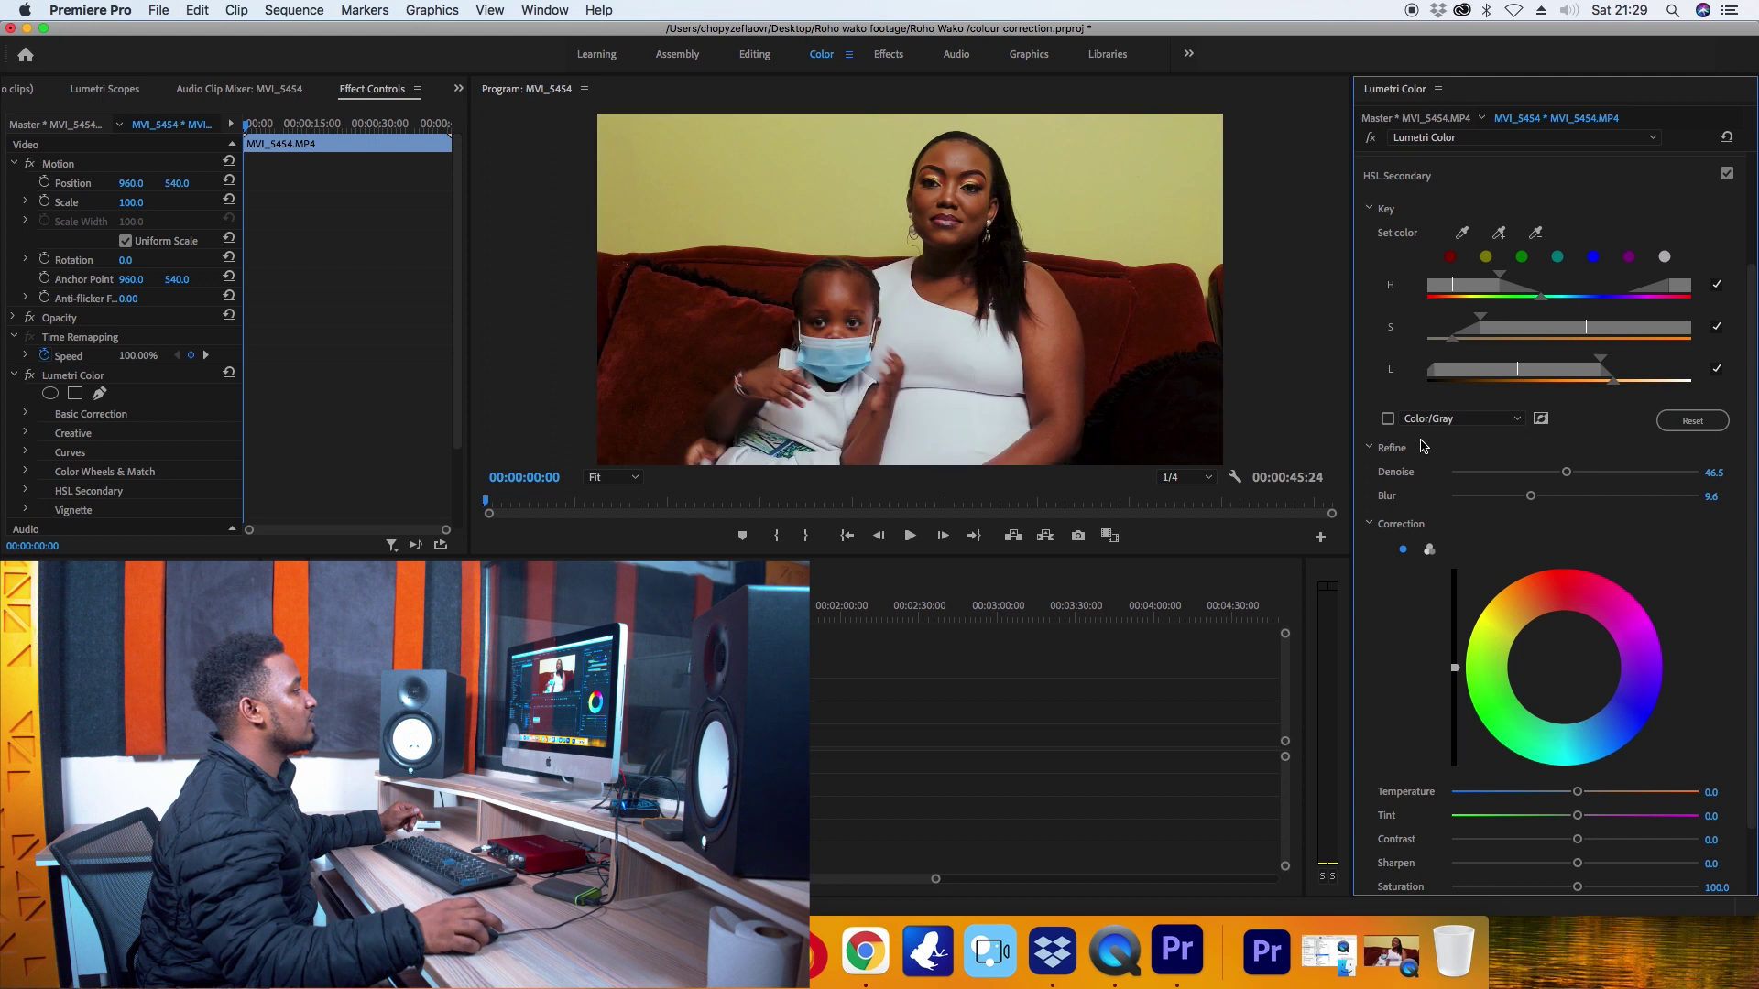
Apply Contrast -12.9, Sharpen 10.7 and Temperature 8.5 to the keyed skin
scroll(1388, 572, "down", 3)
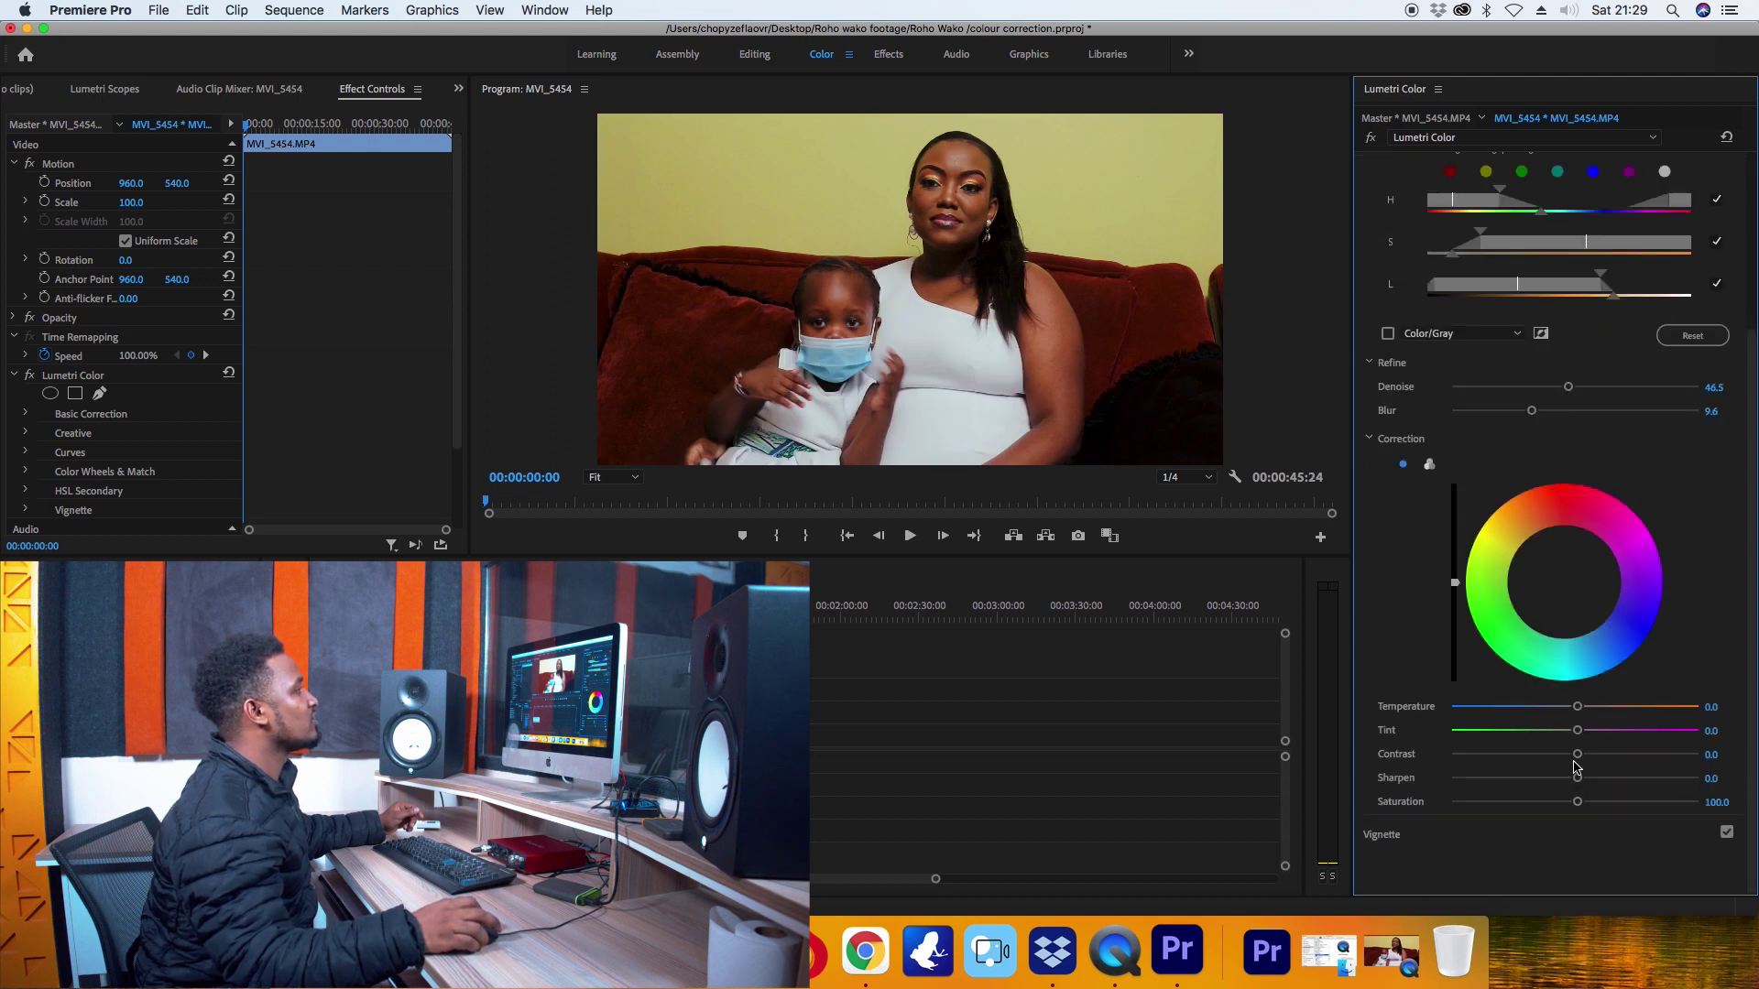
left_click_drag(1577, 756, 1557, 760)
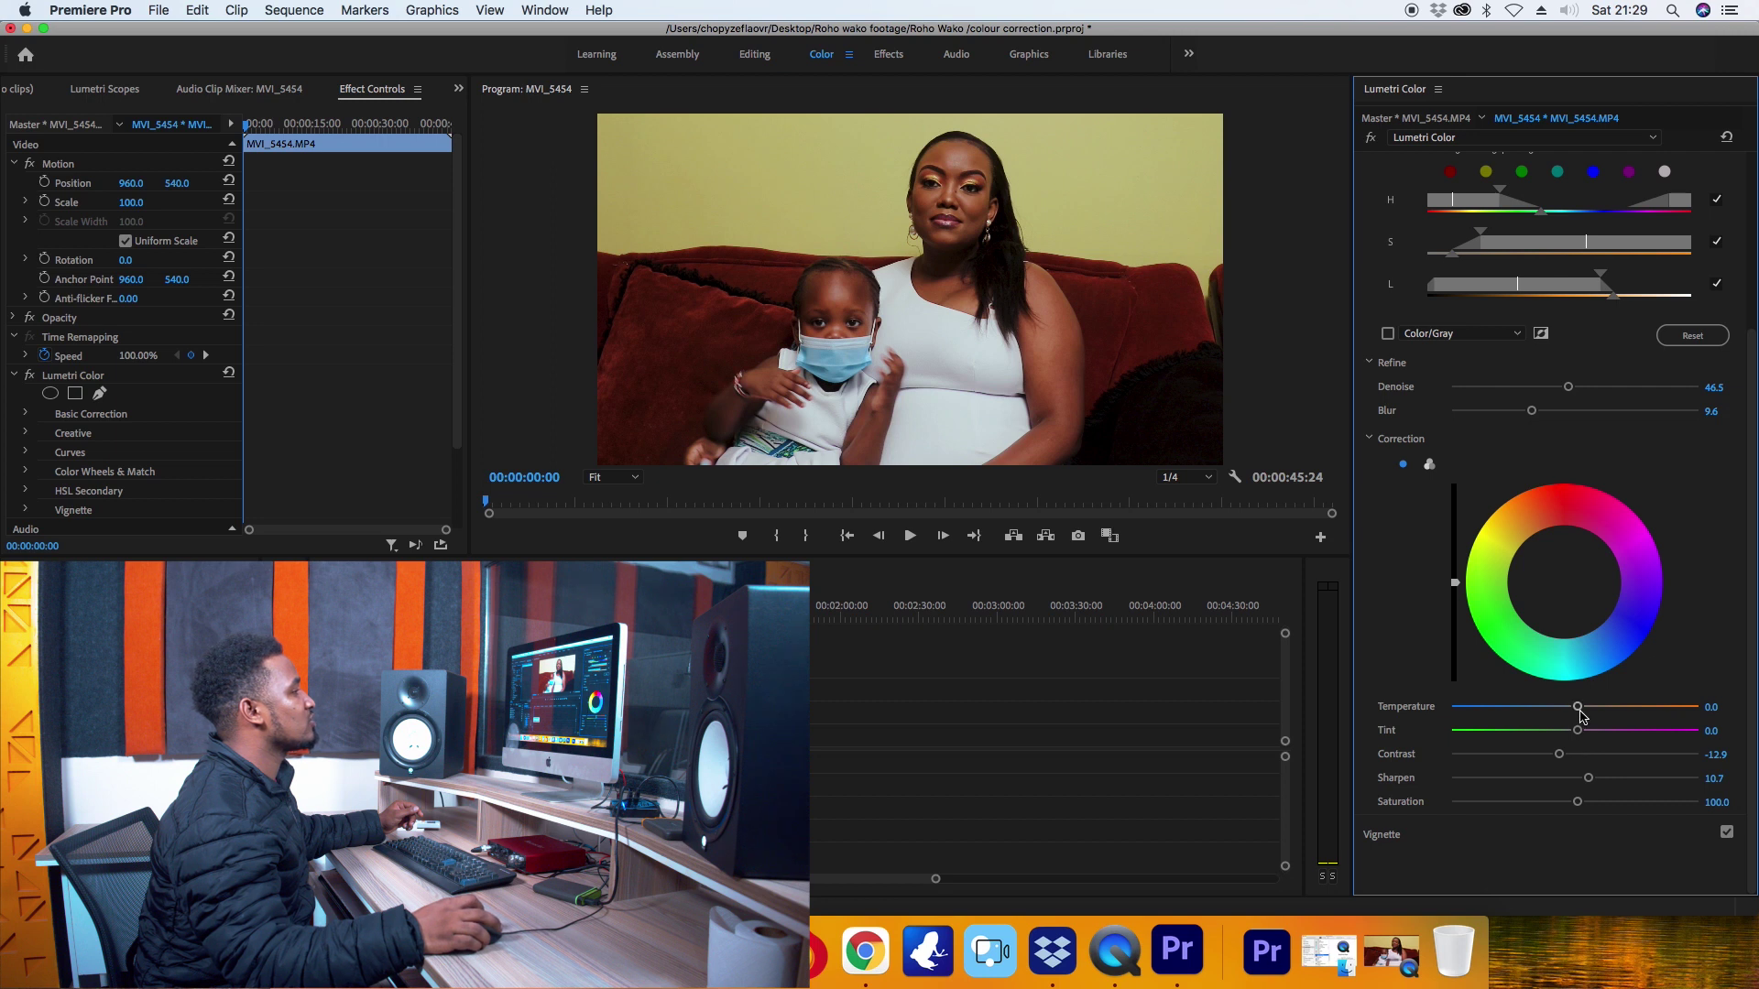
left_click_drag(1578, 707, 1584, 708)
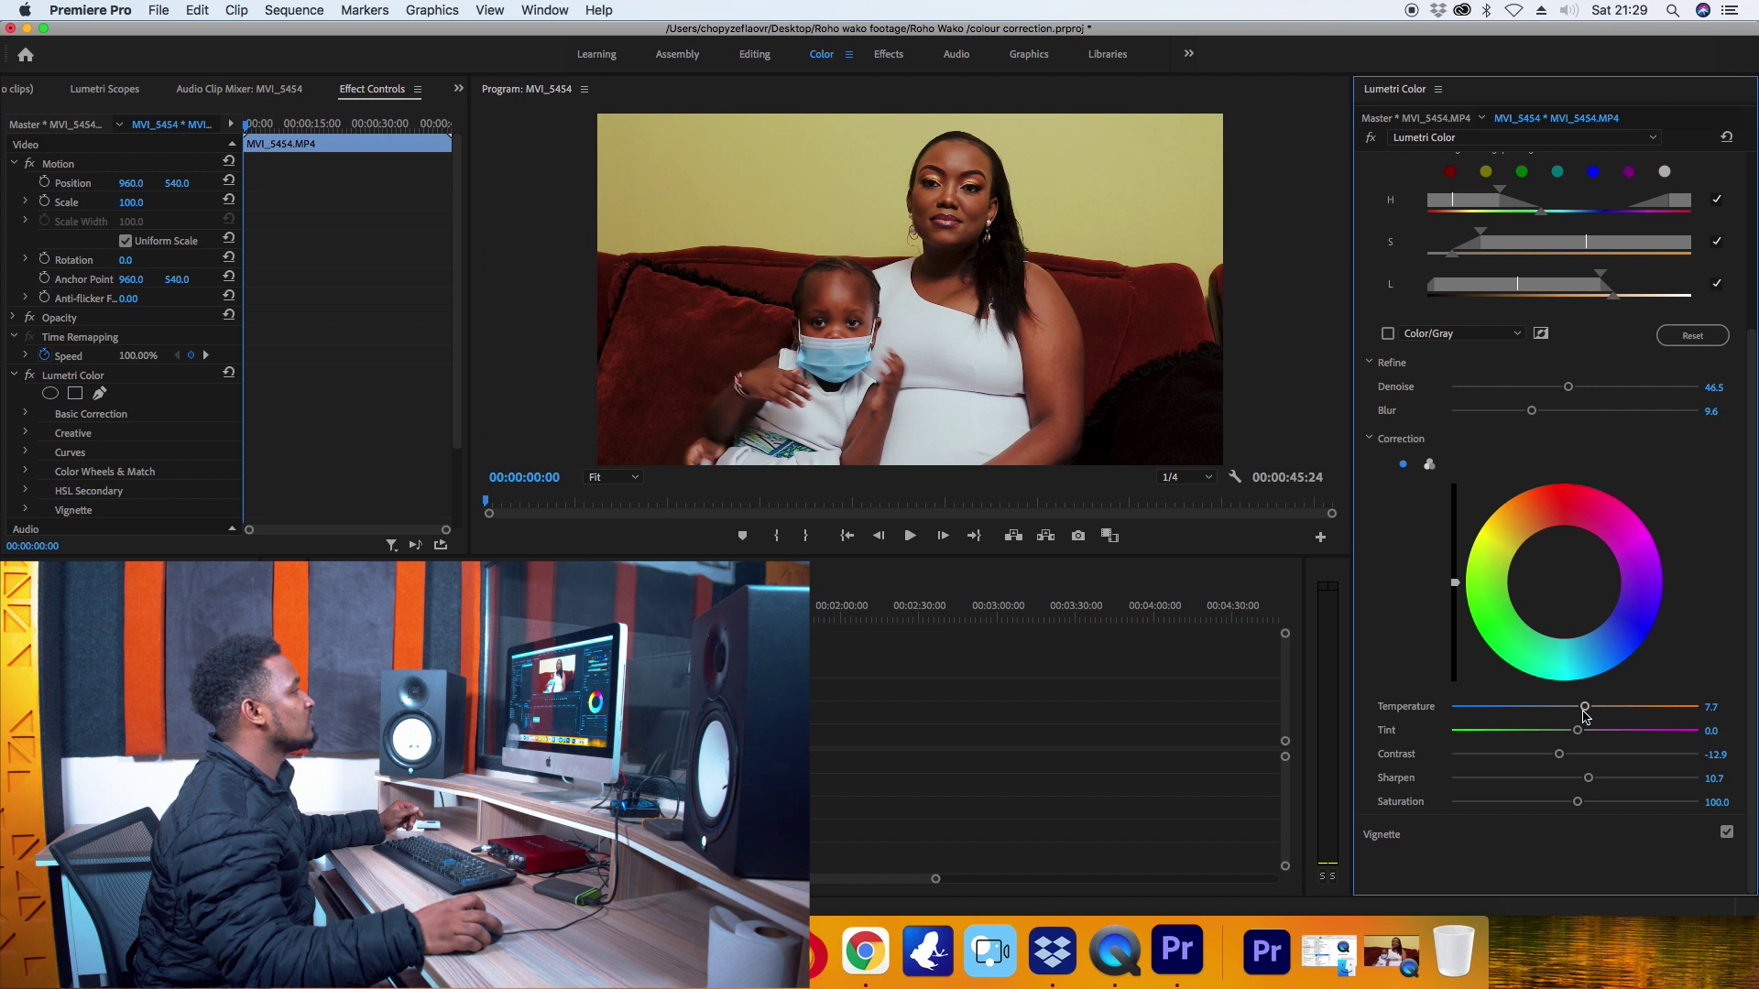
left_click_drag(1585, 708, 1587, 708)
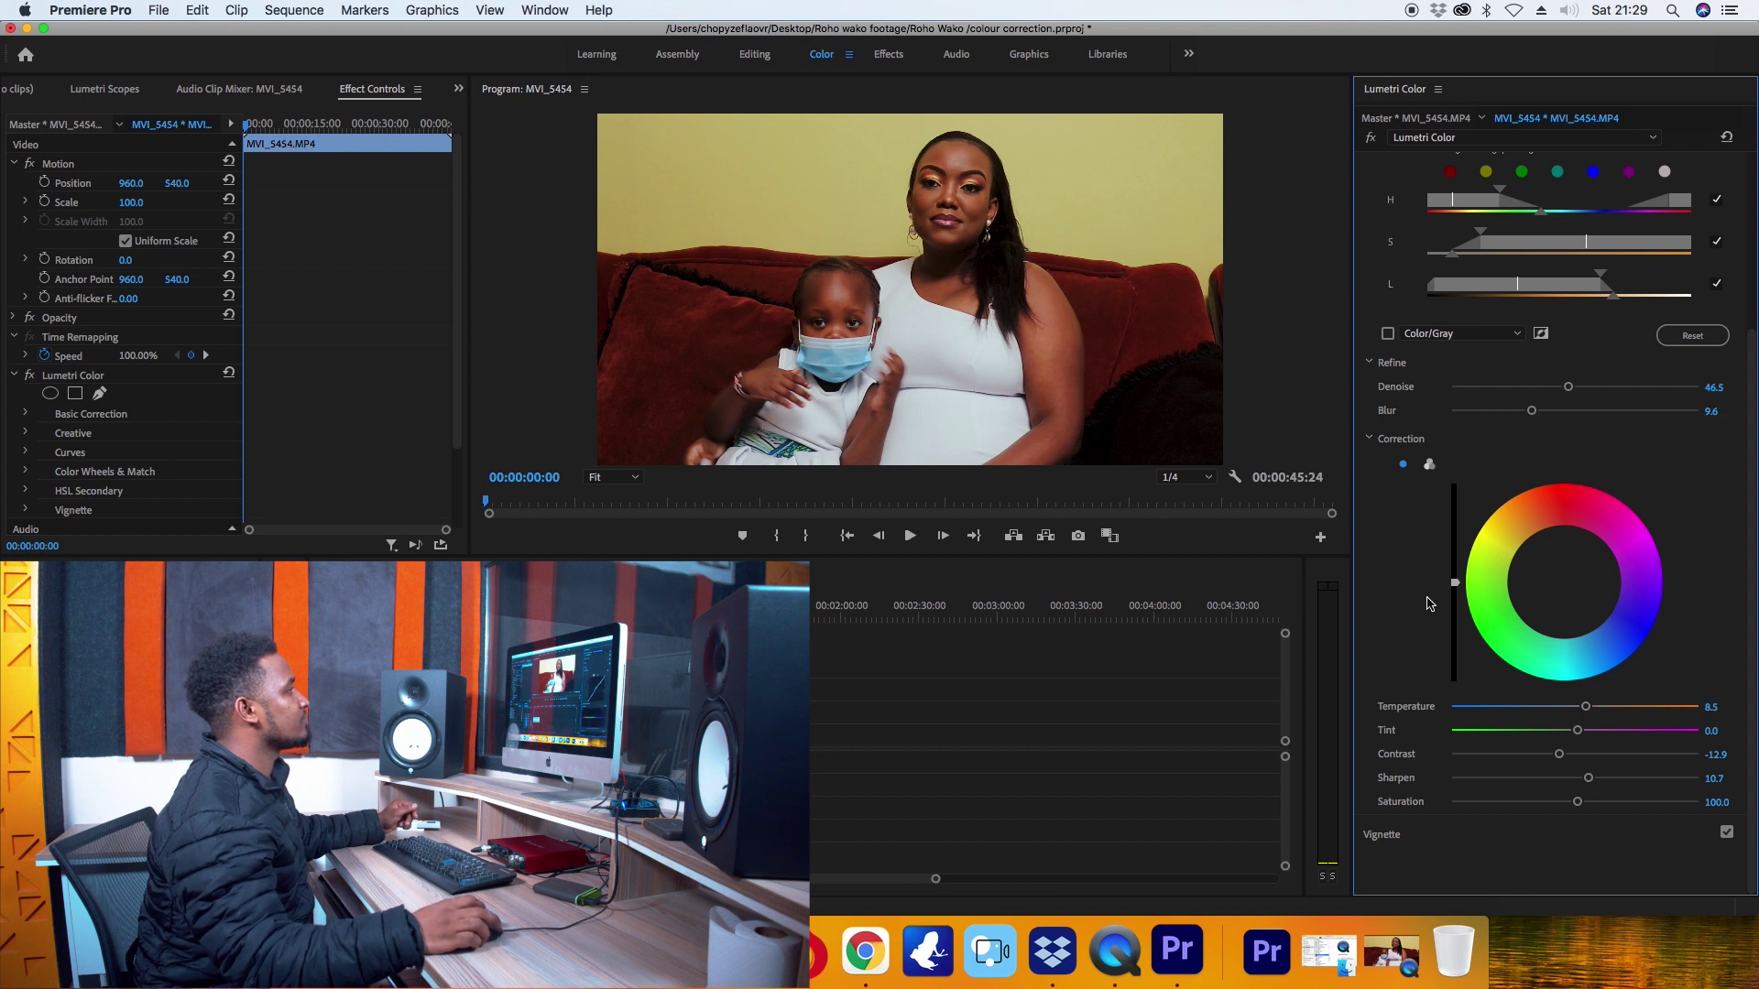
Add Hue vs Sat points, slightly raising yellow and sampling the red couch
scroll(1427, 604, "up", 5)
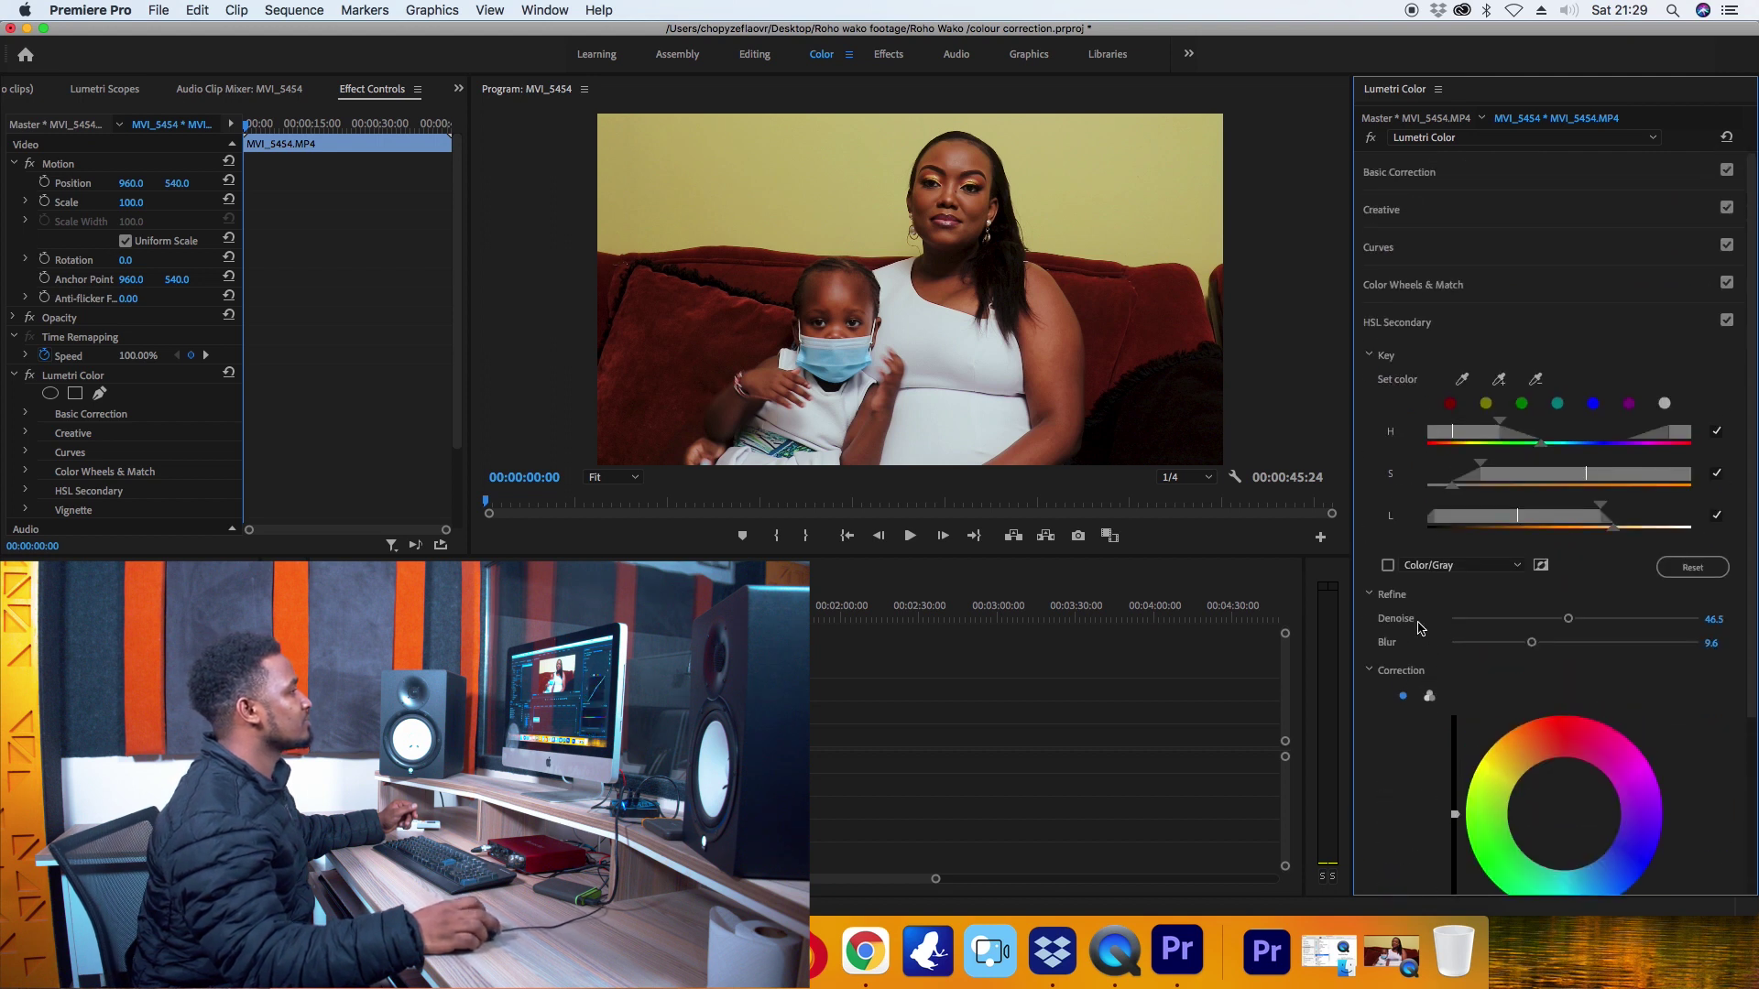
left_click(1399, 256)
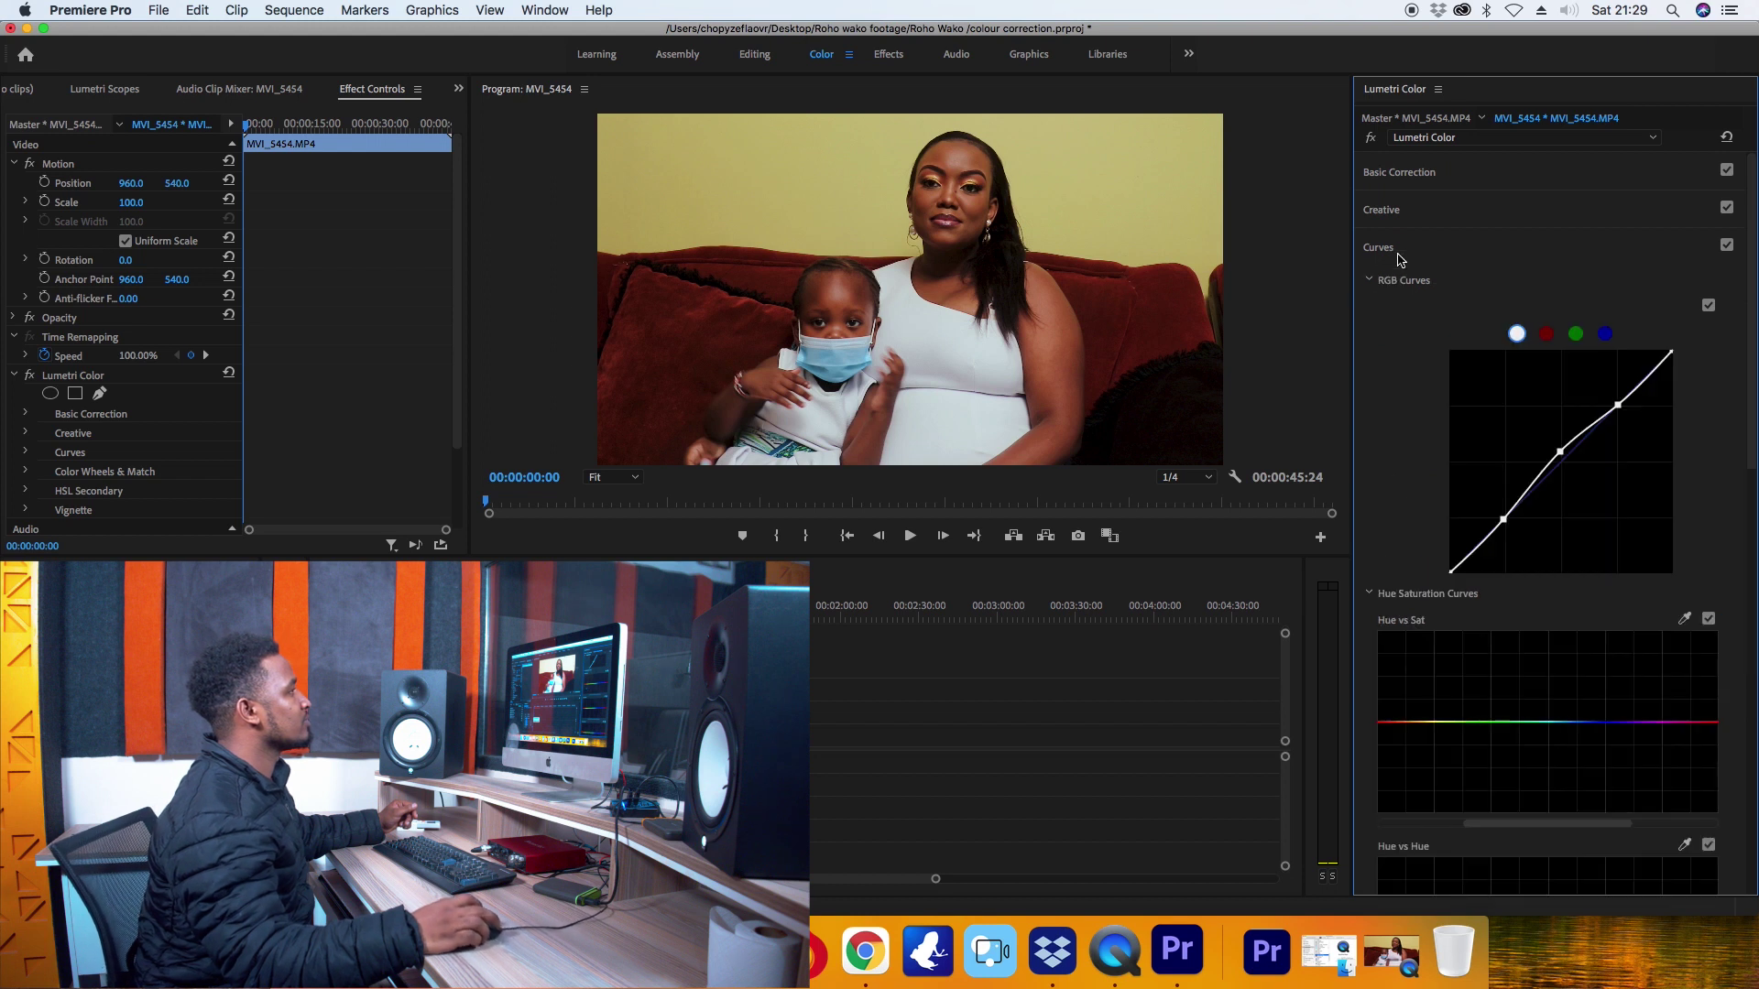
scroll(1425, 449, "down", 5)
left_click(1685, 309)
left_click_drag(1429, 411, 1430, 406)
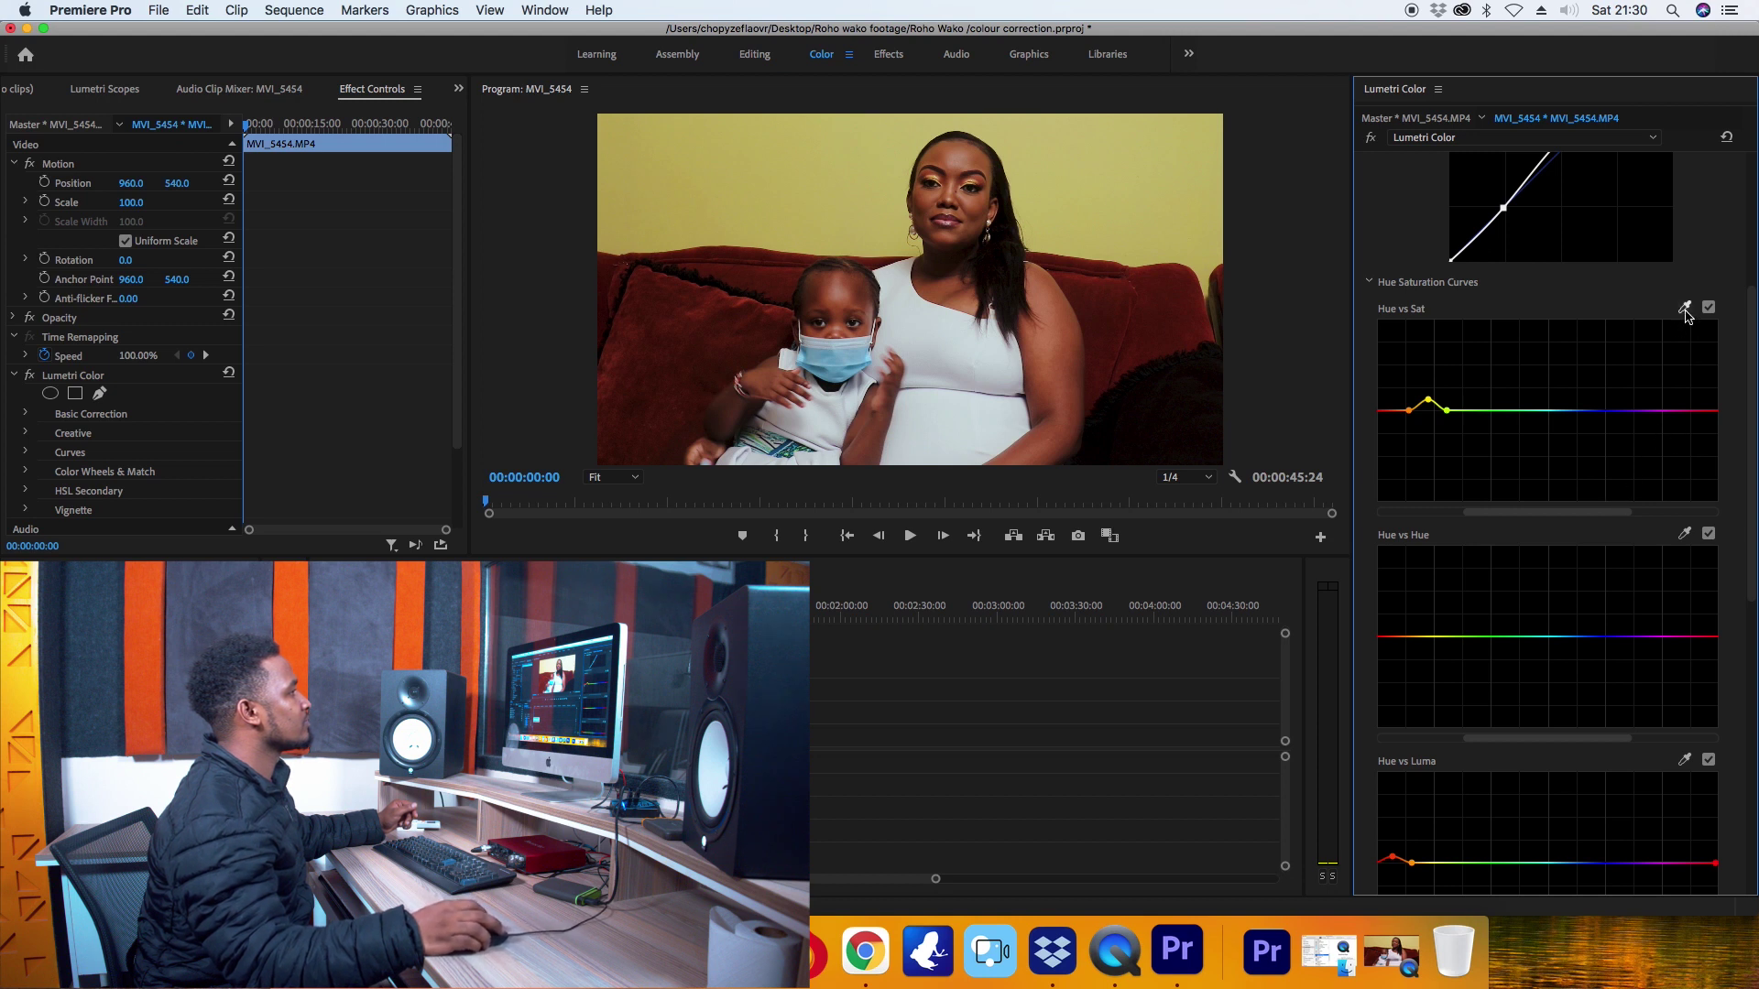
left_click(1154, 311)
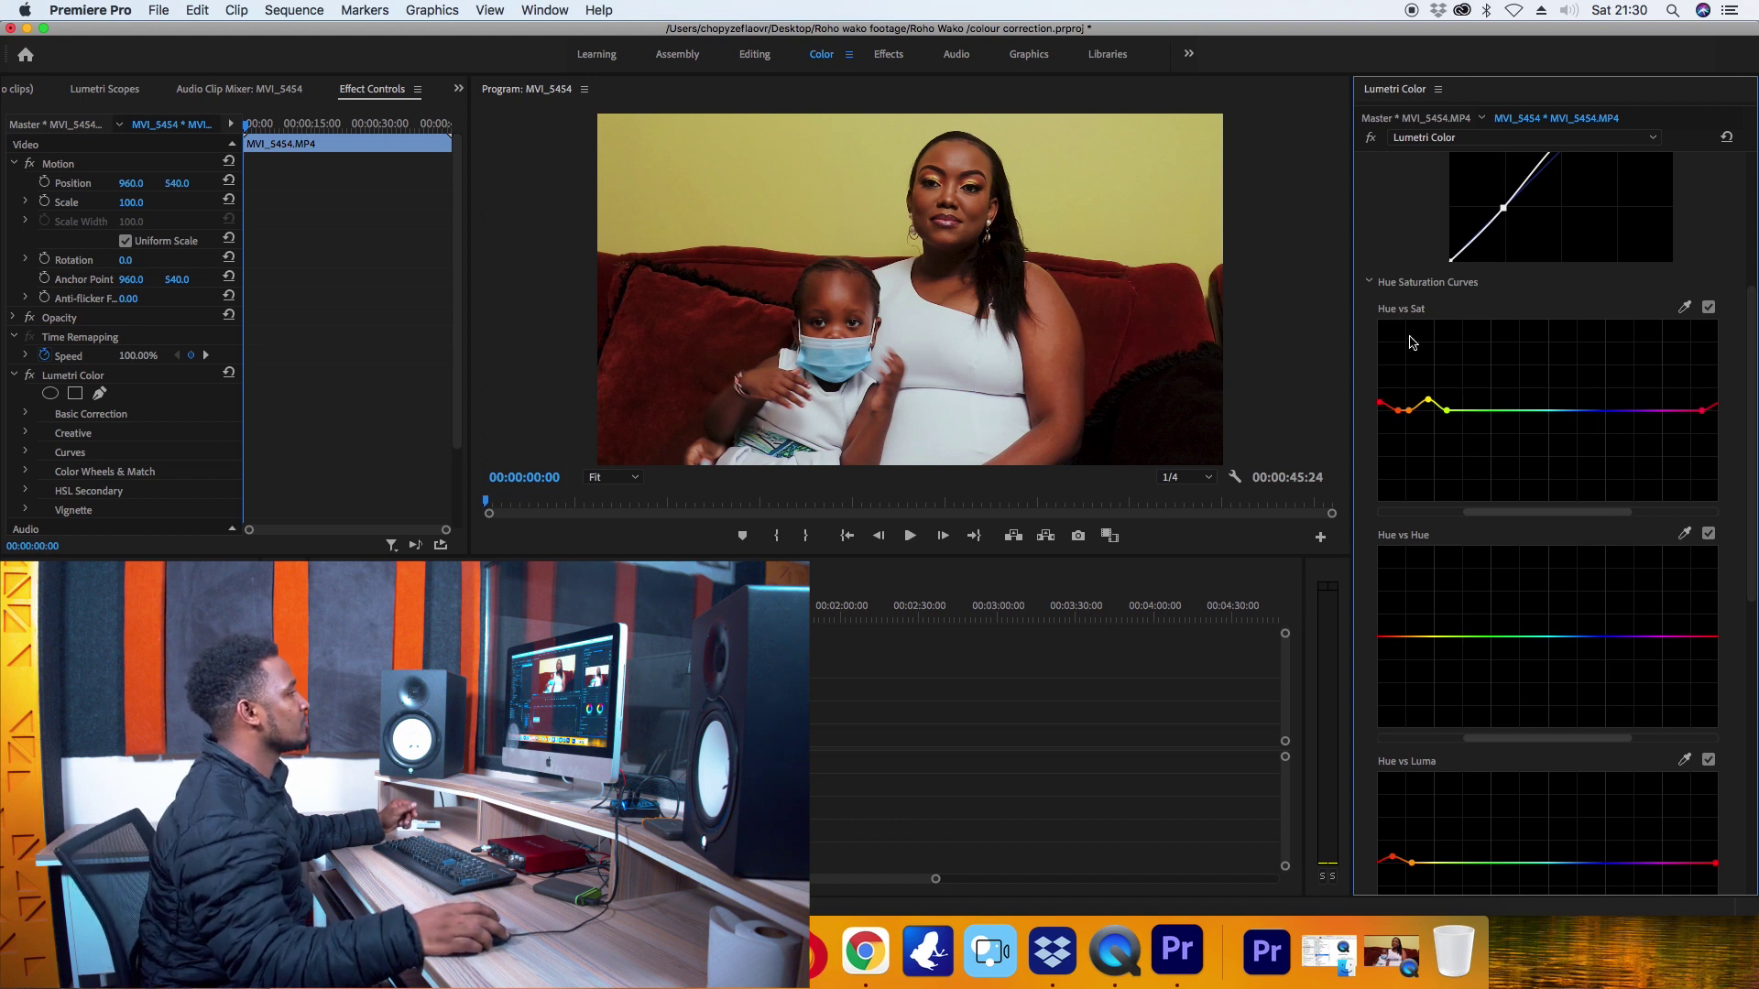
scroll(1410, 340, "up", 5)
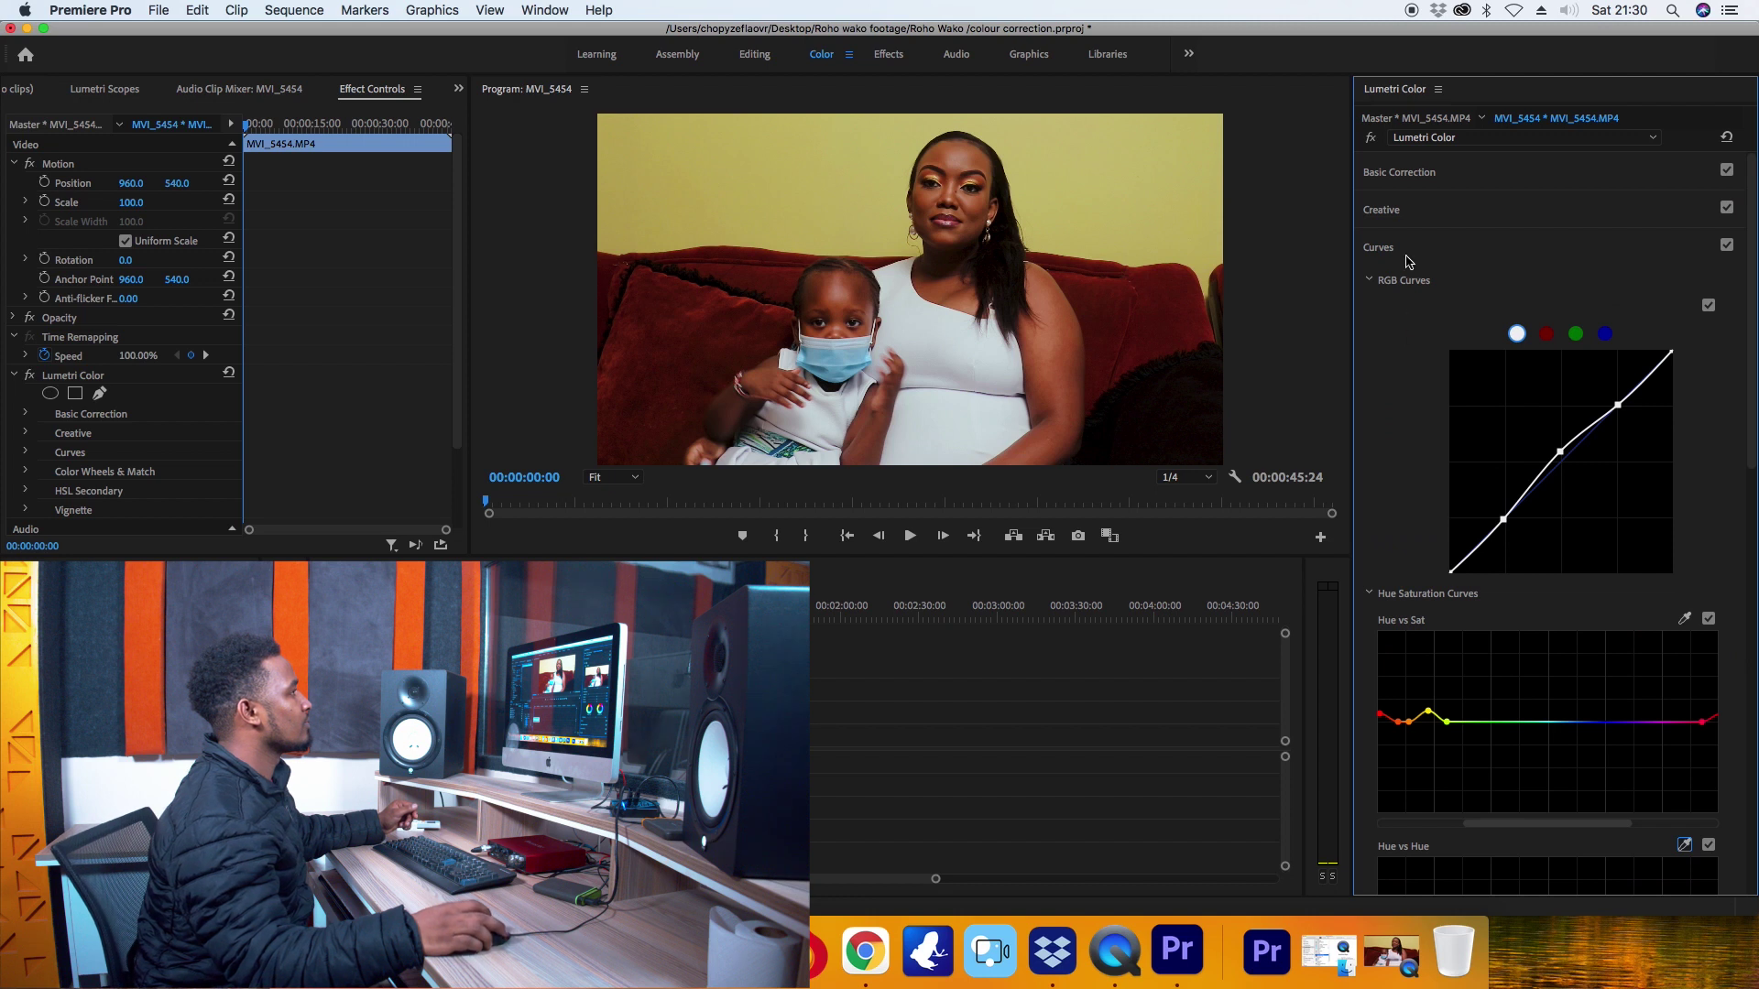
Swap Creative for Color Wheels & Match, move to 7 seconds and select the Midtones slider
left_click(1404, 212)
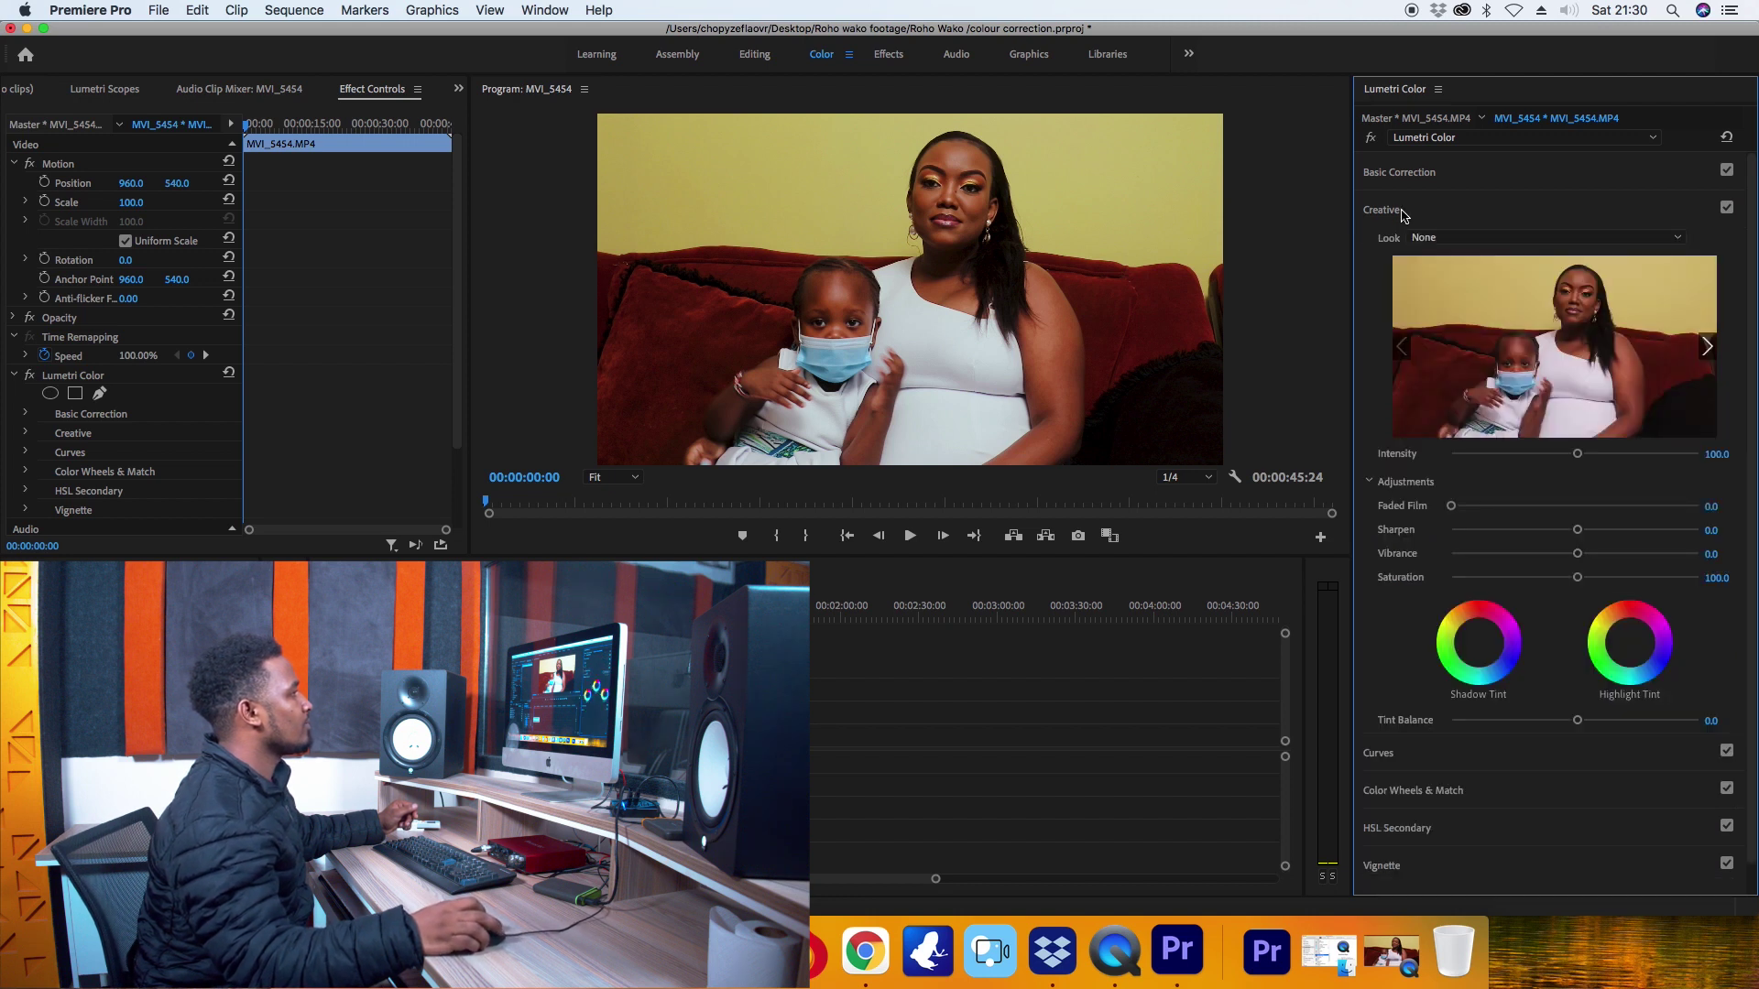
left_click(1404, 211)
left_click(1422, 286)
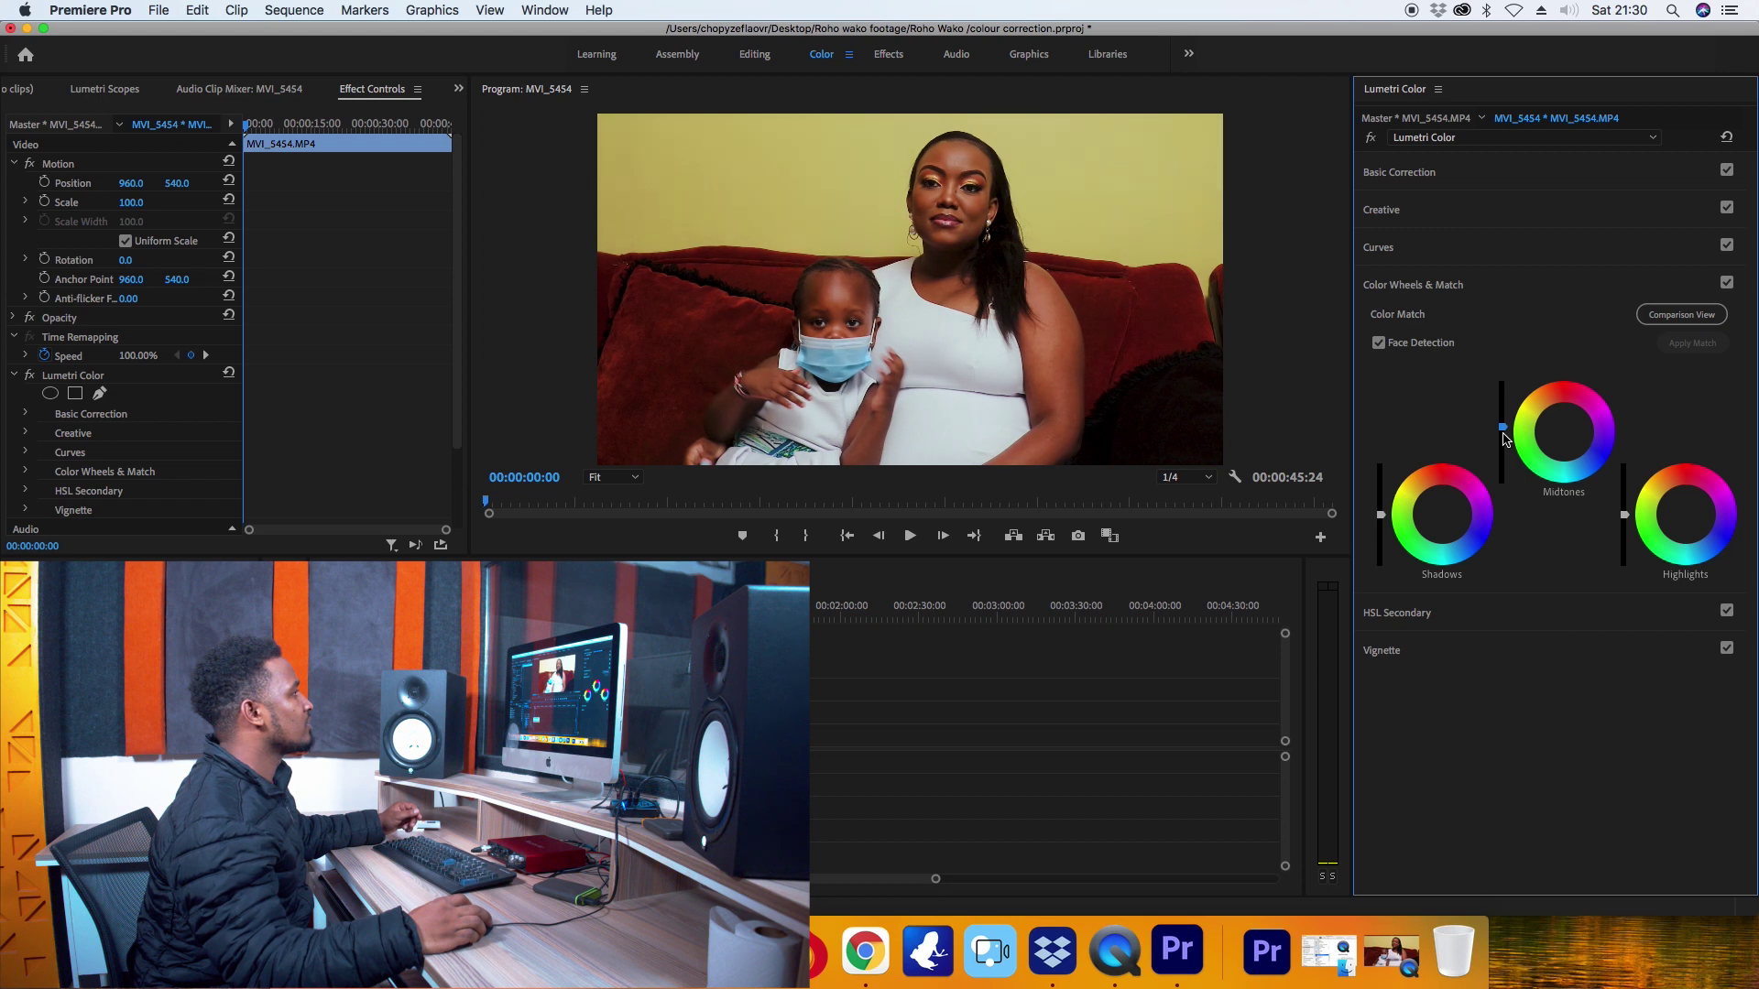
left_click(546, 610)
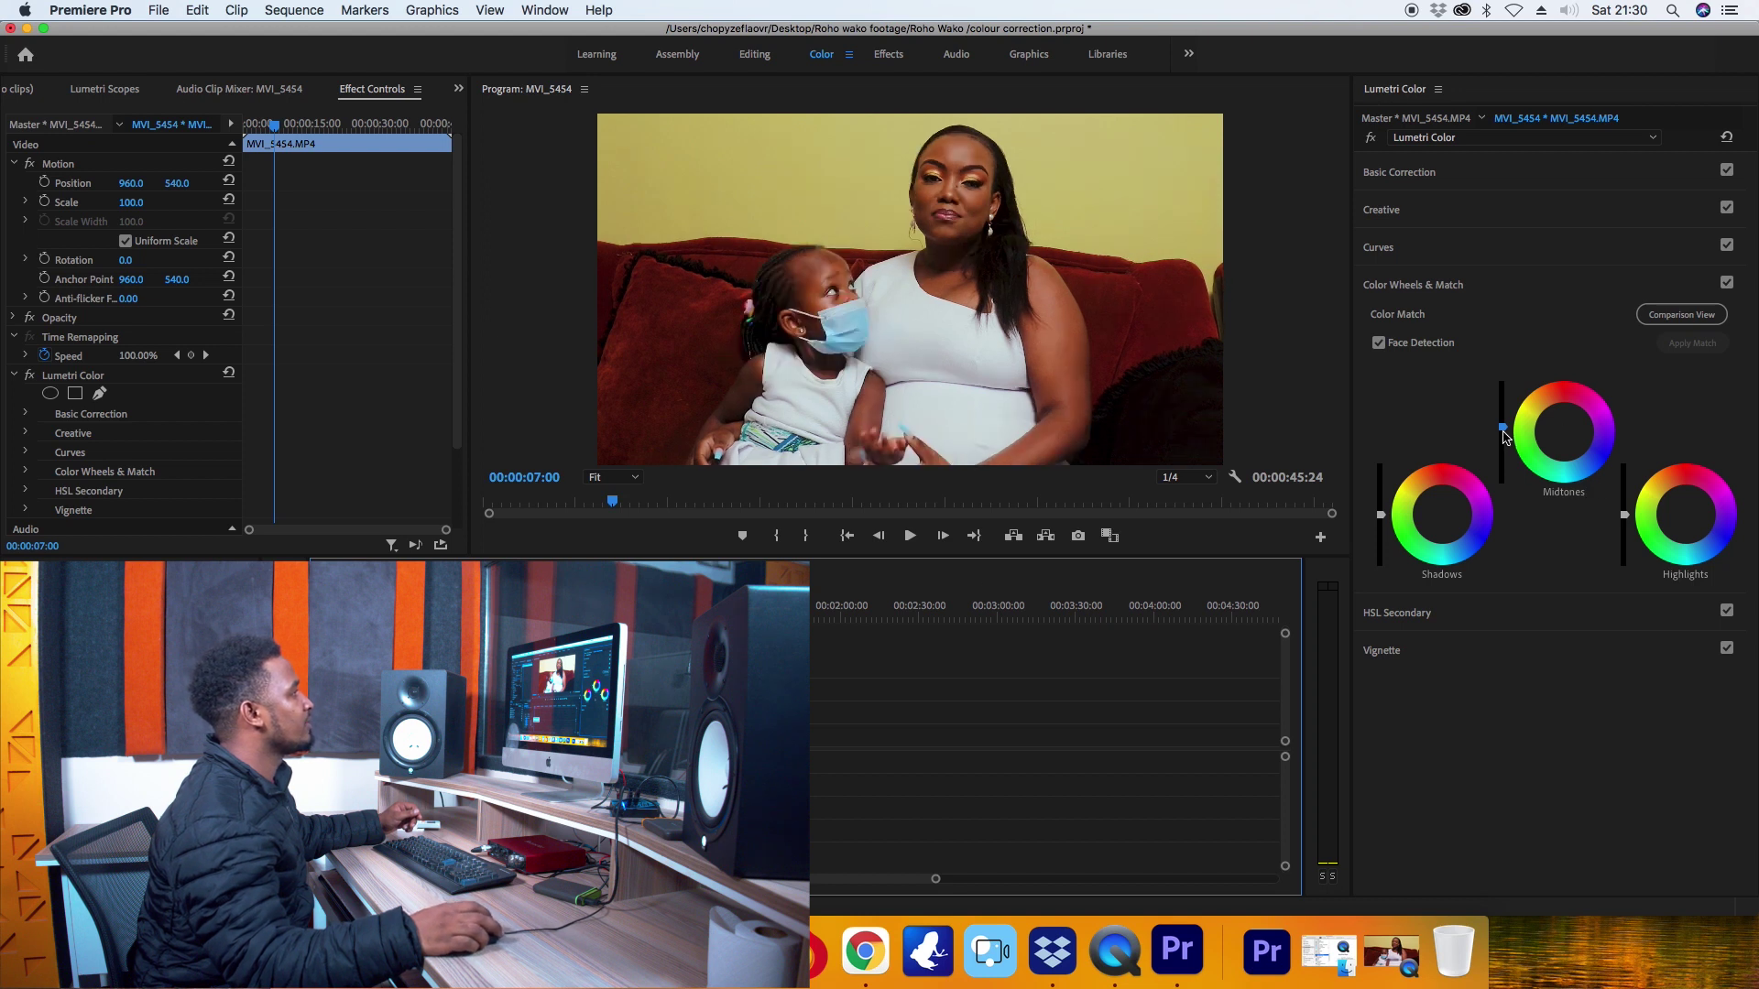
left_click(1504, 432)
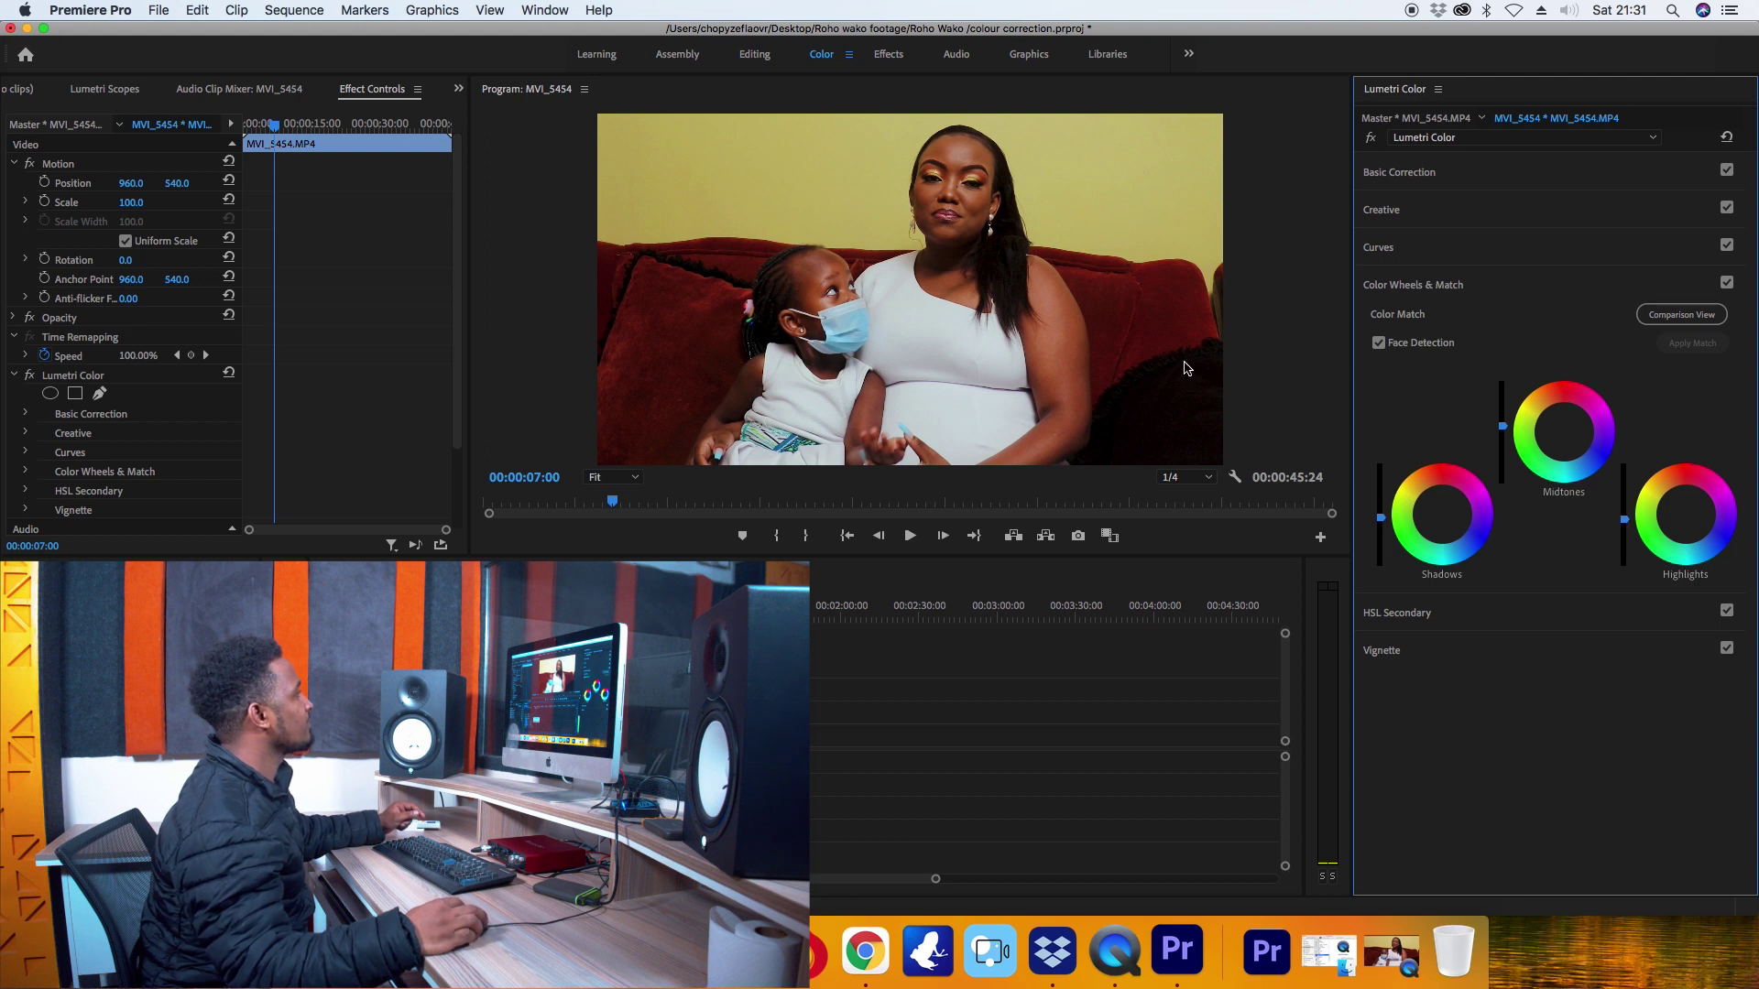
key("Down")
key("space")
key("Up")
key("space")
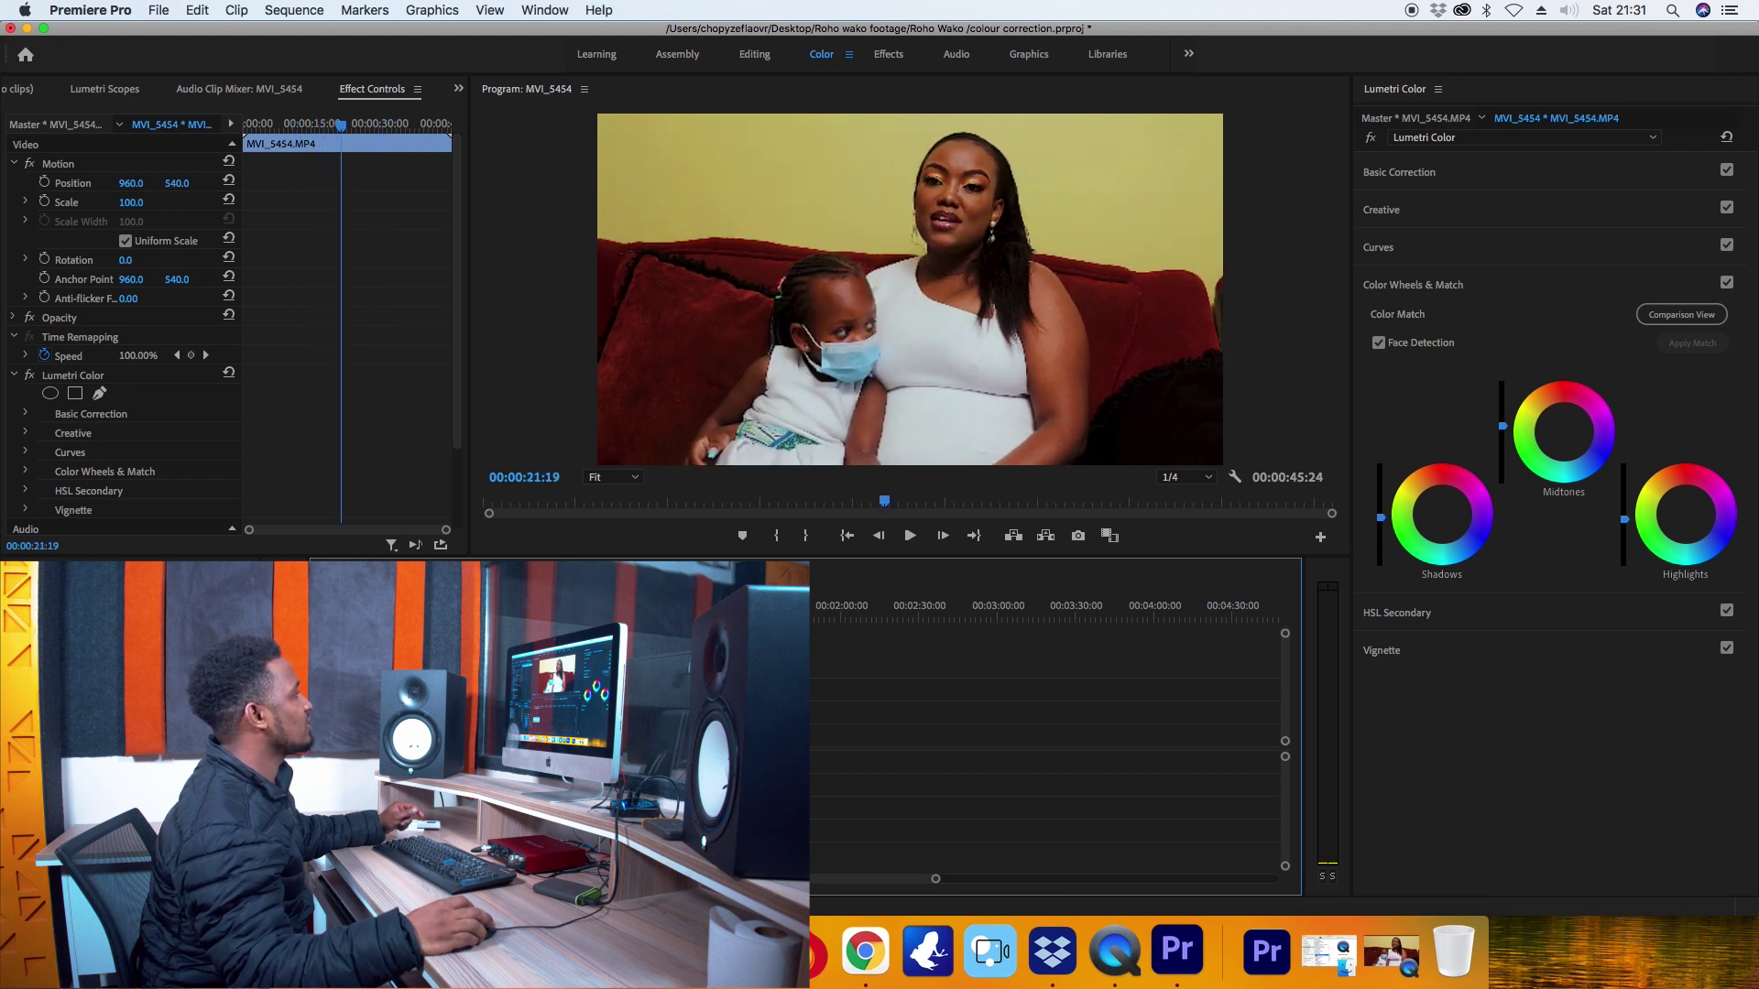
left_click(30, 378)
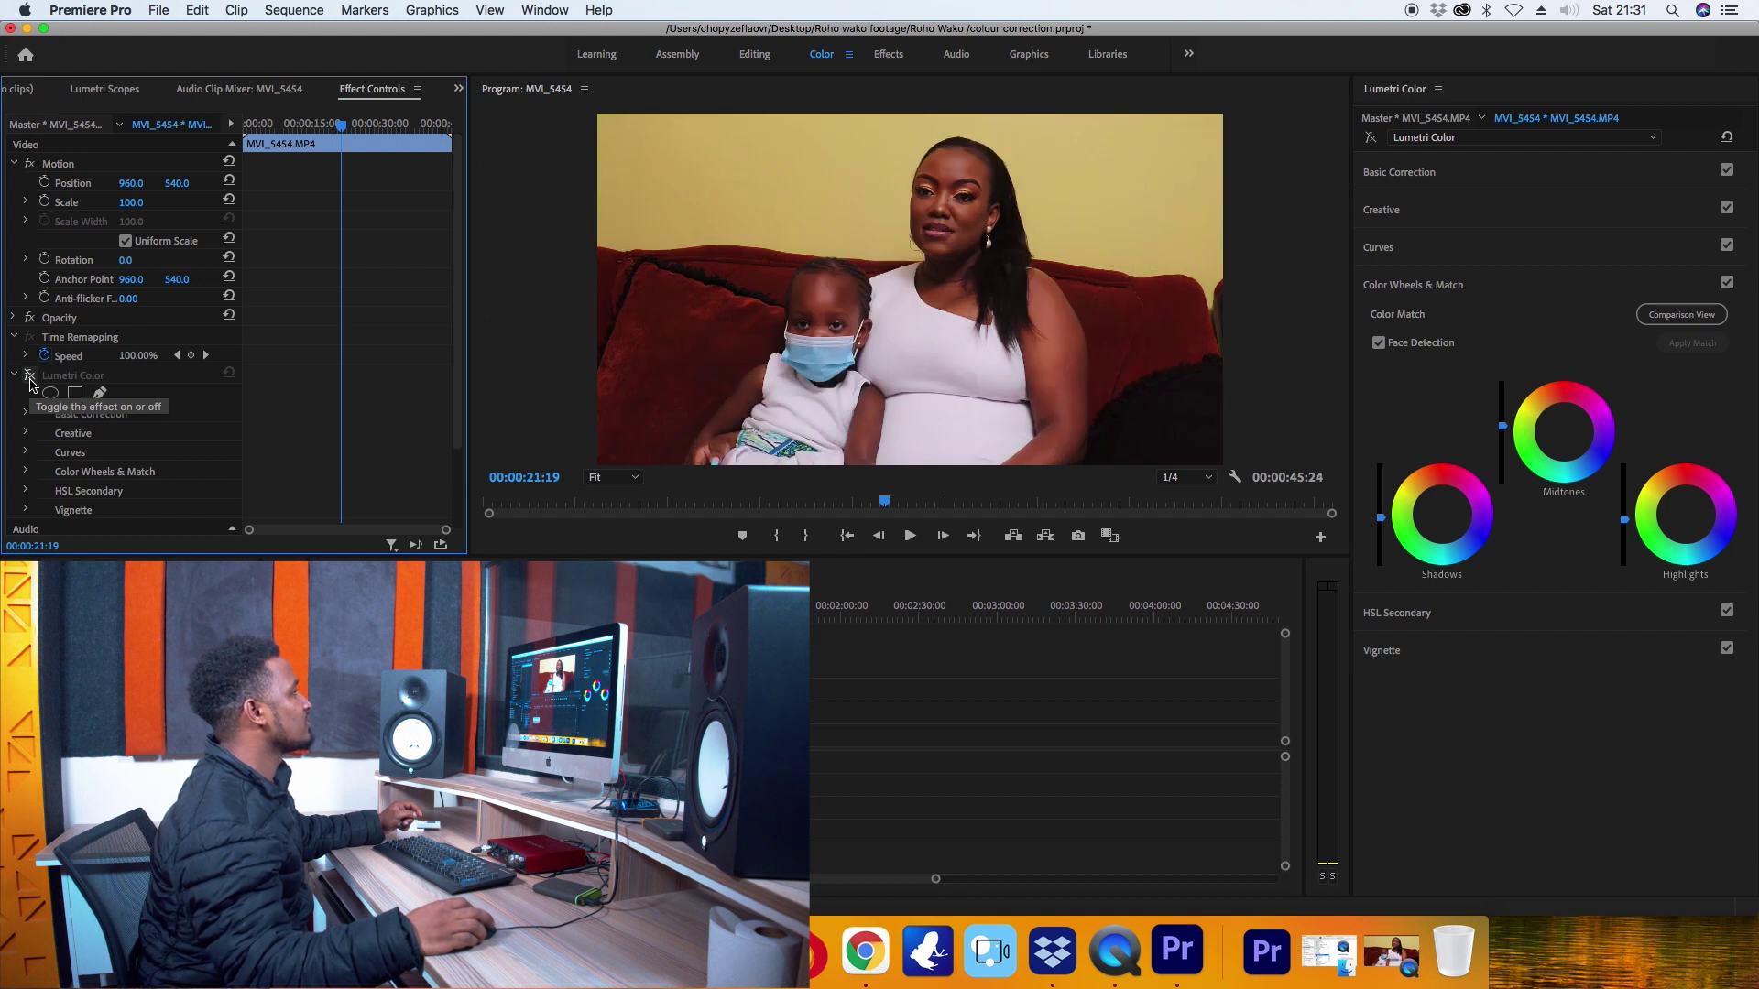
left_click(31, 378)
left_click(30, 377)
left_click(30, 377)
left_click(30, 377)
left_click(30, 378)
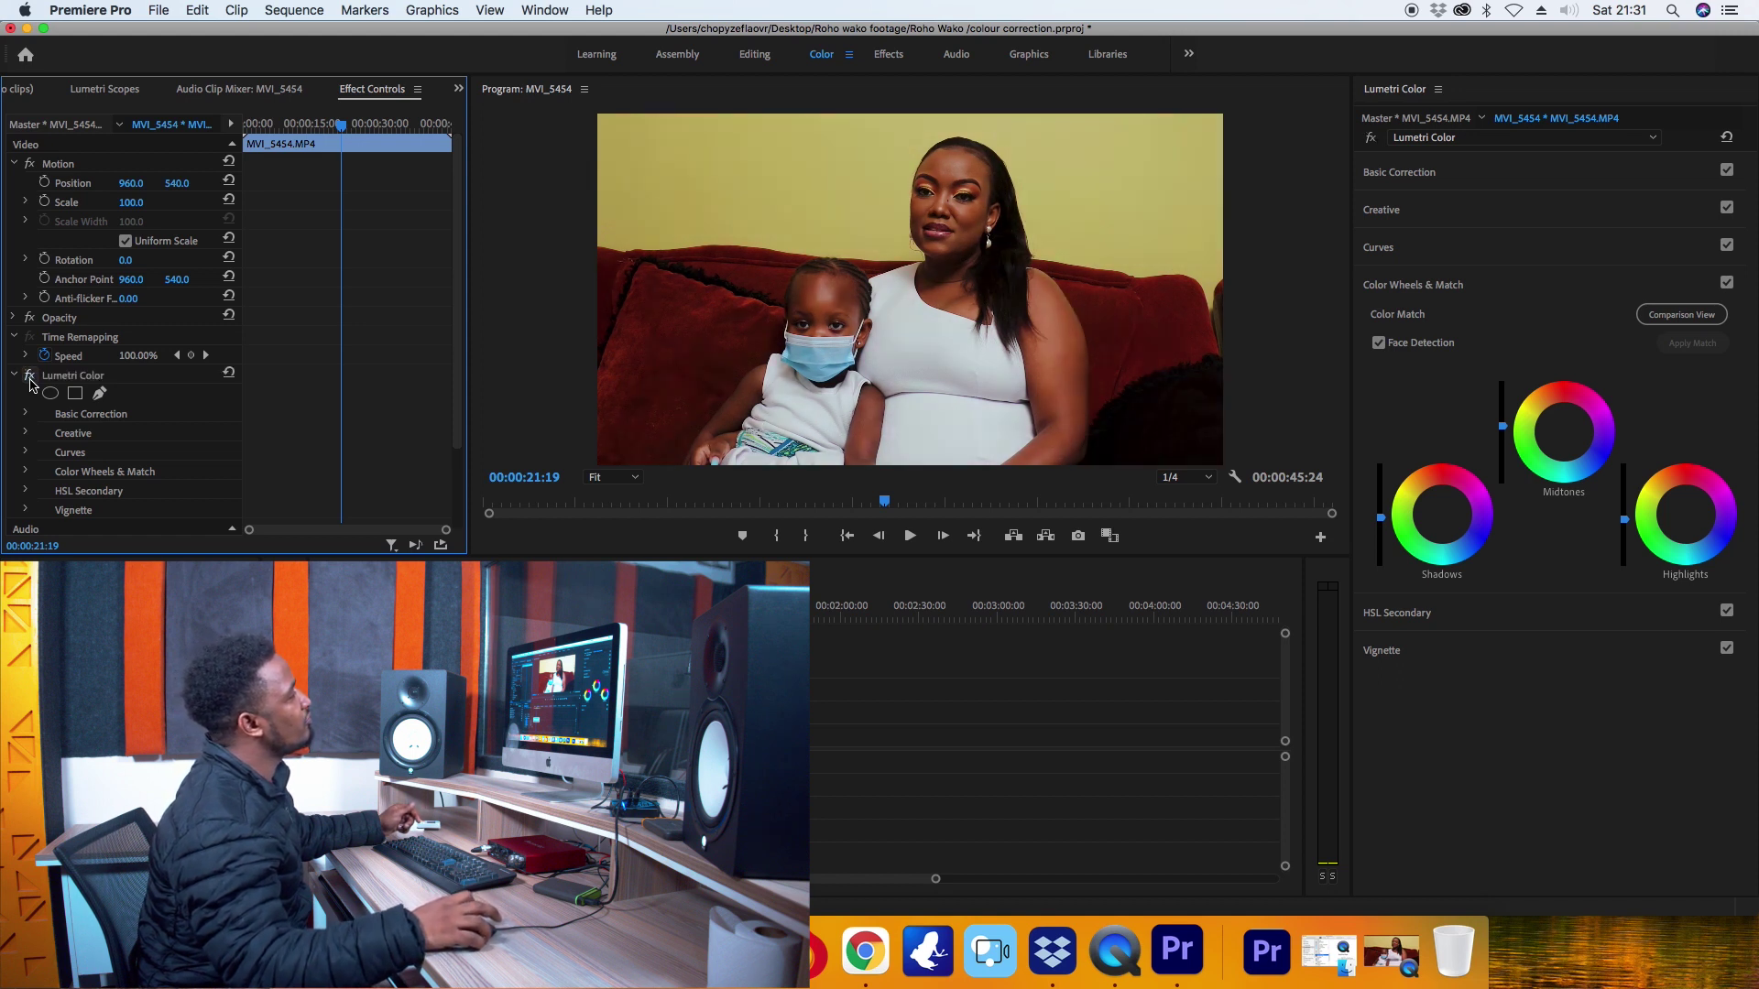
left_click(30, 377)
left_click(30, 378)
left_click(30, 378)
left_click(30, 377)
left_click(30, 377)
left_click(30, 377)
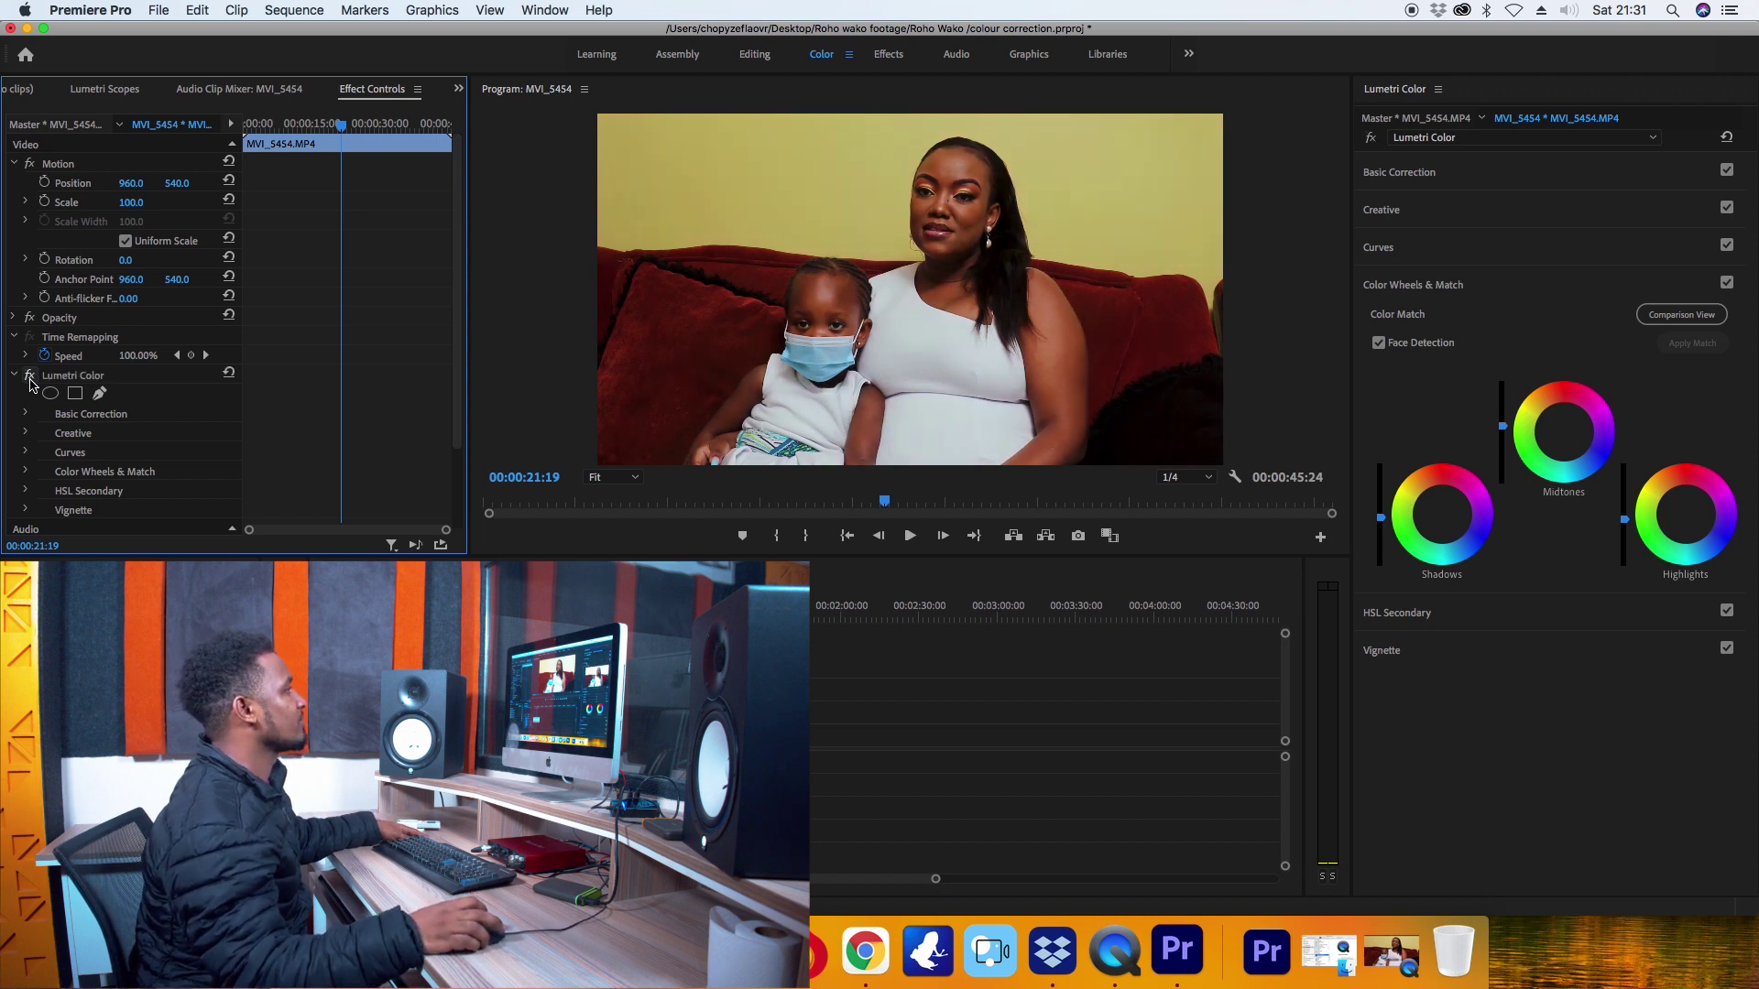
Try the SL CLEAN KODAK C HDR and SL CROSS HDR looks, lowering intensity to about 56
left_click(1402, 214)
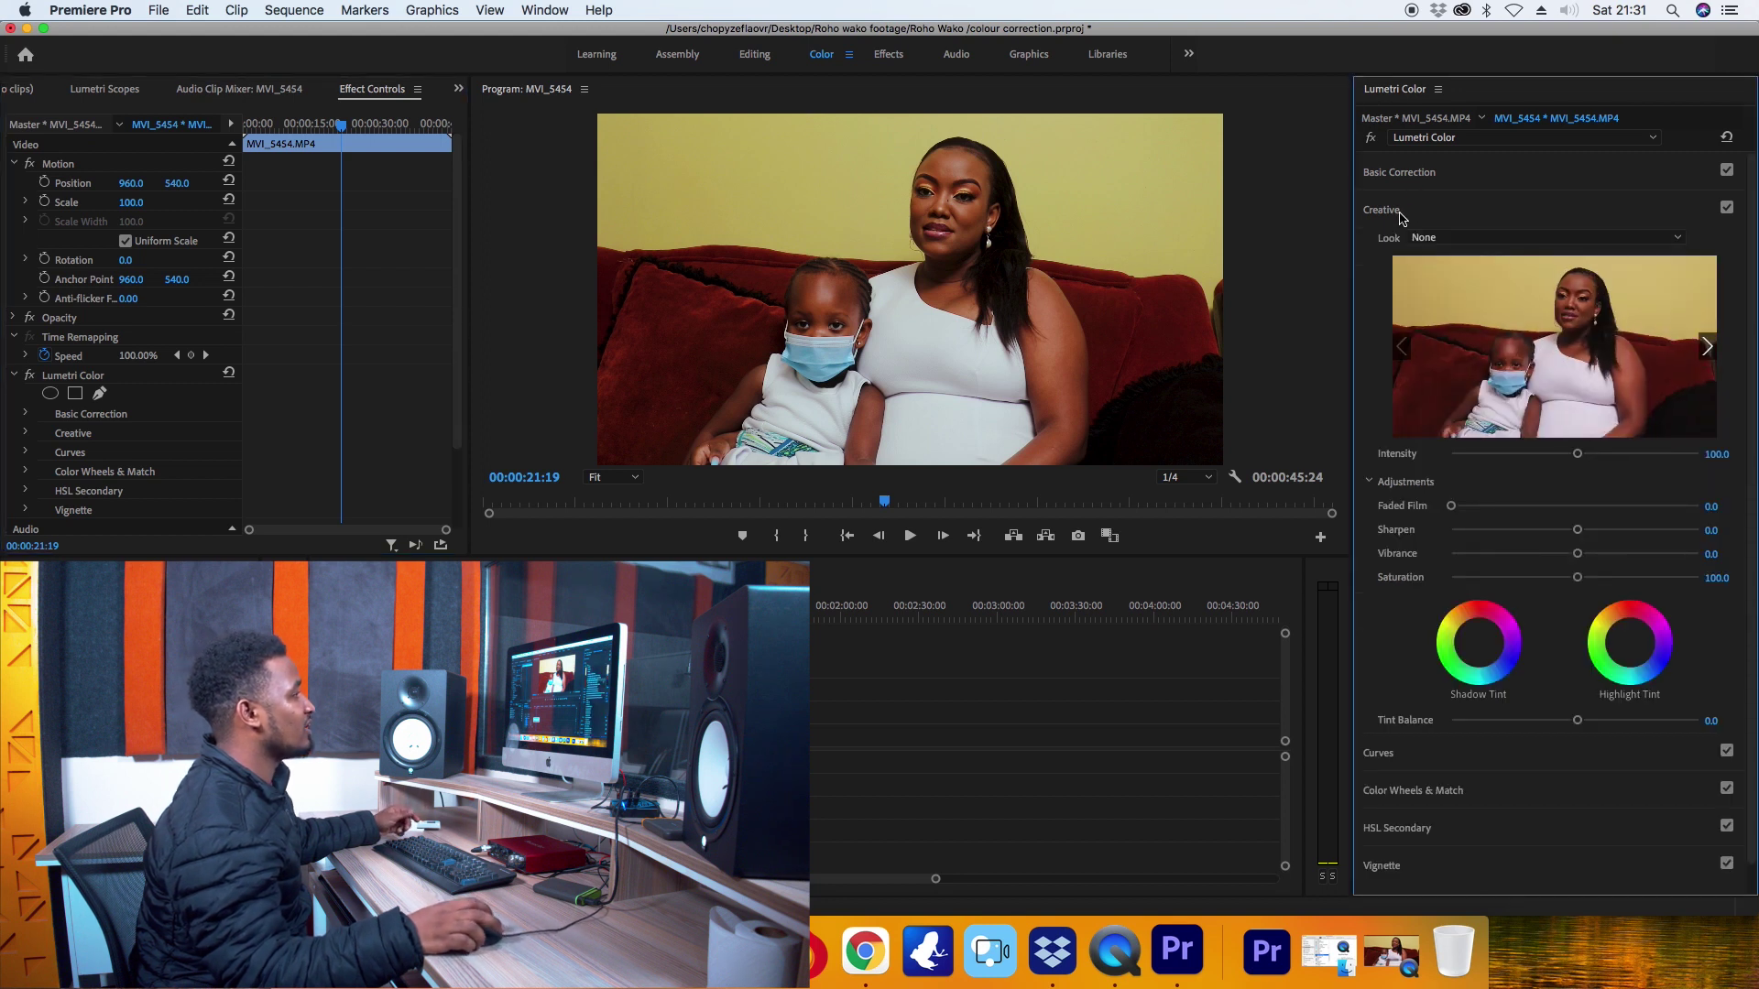
left_click(1454, 248)
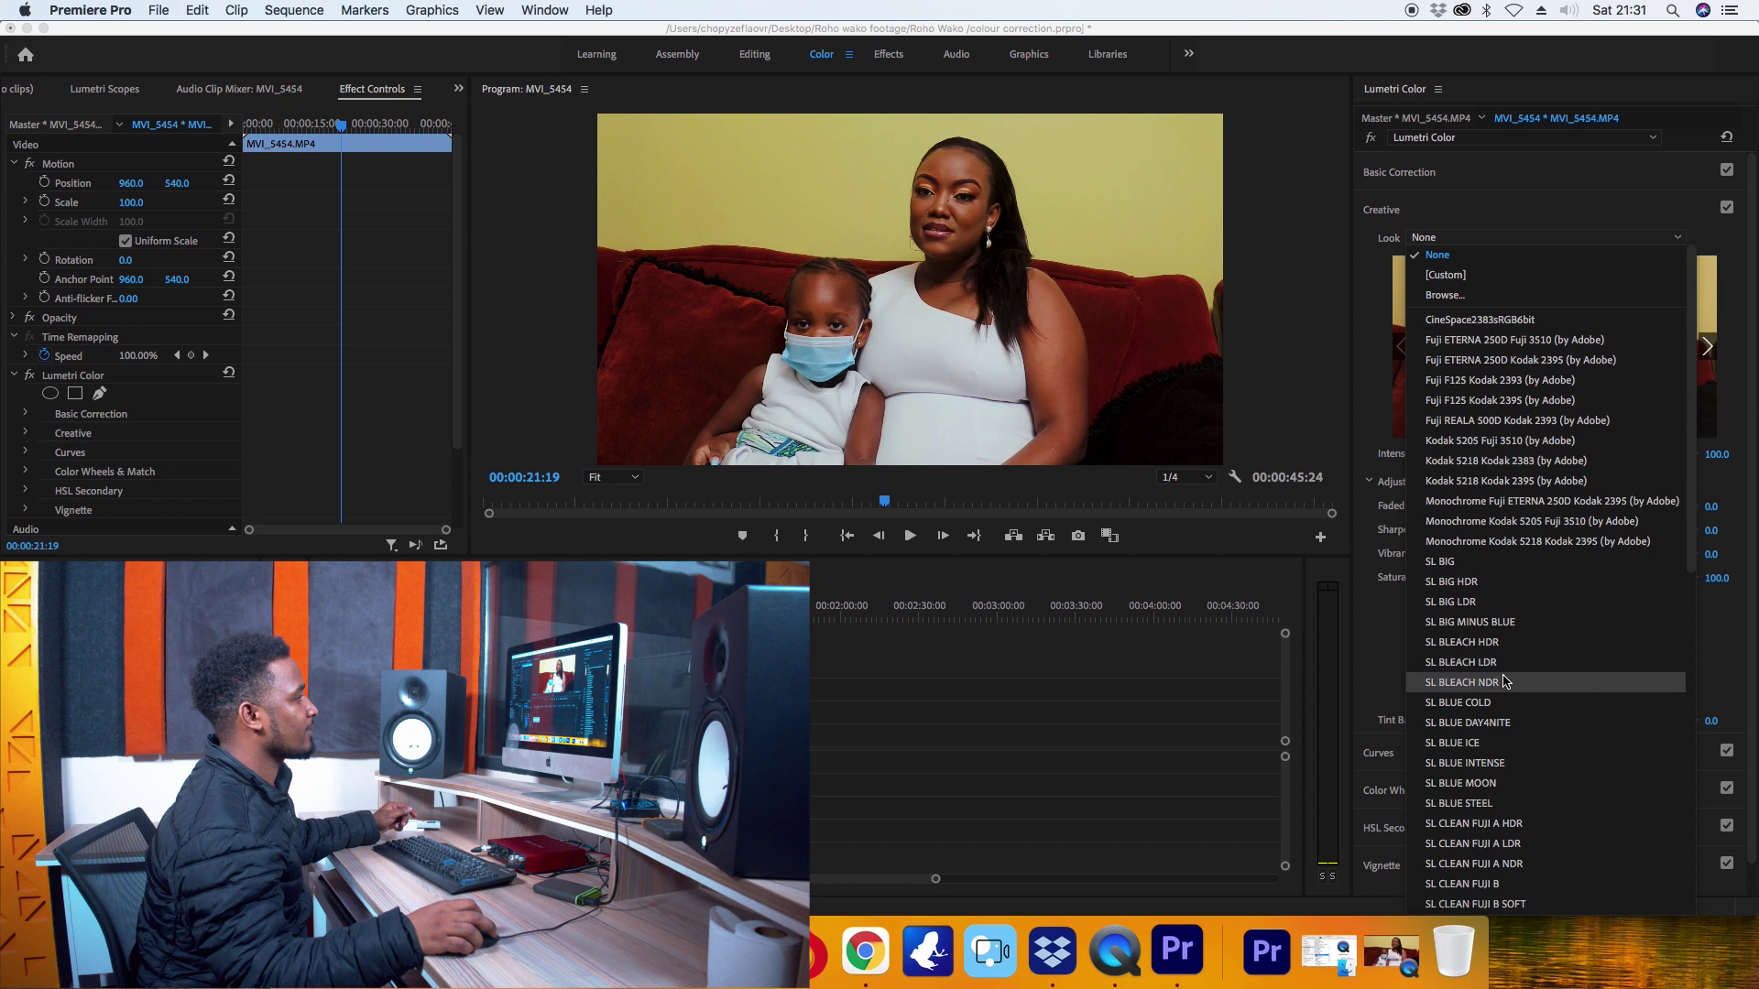
left_click_drag(1696, 561, 1707, 735)
left_click(1556, 716)
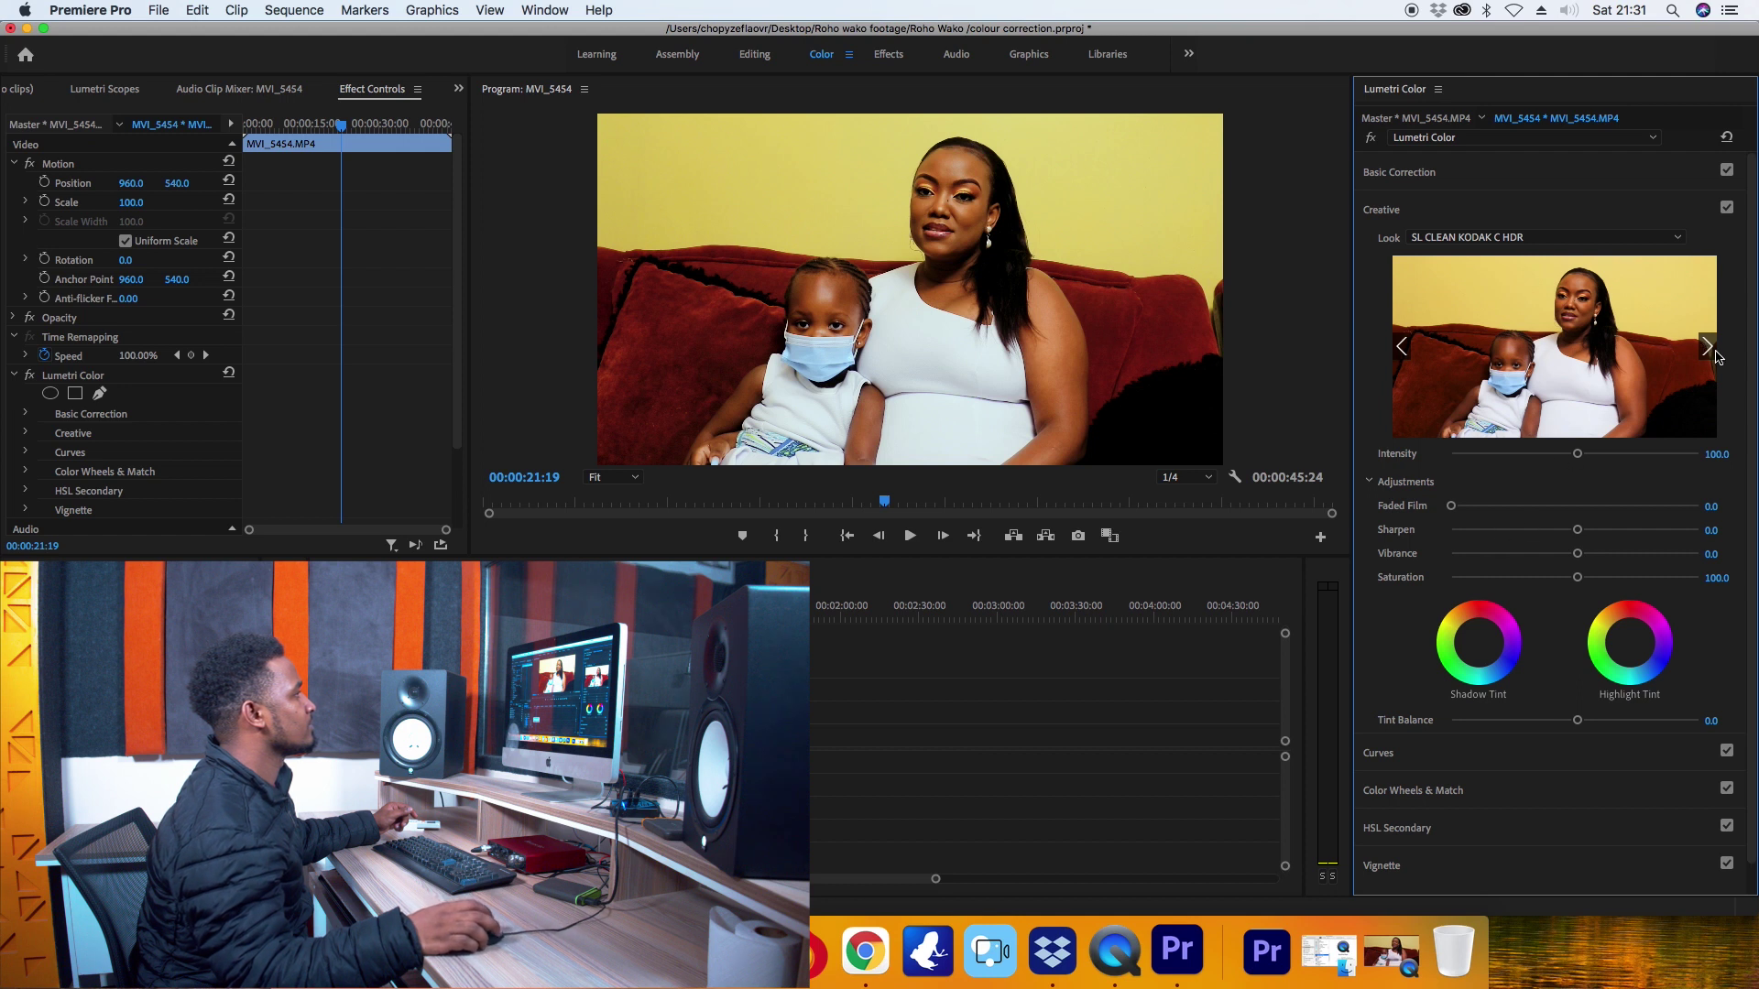
mouse_move(1716, 357)
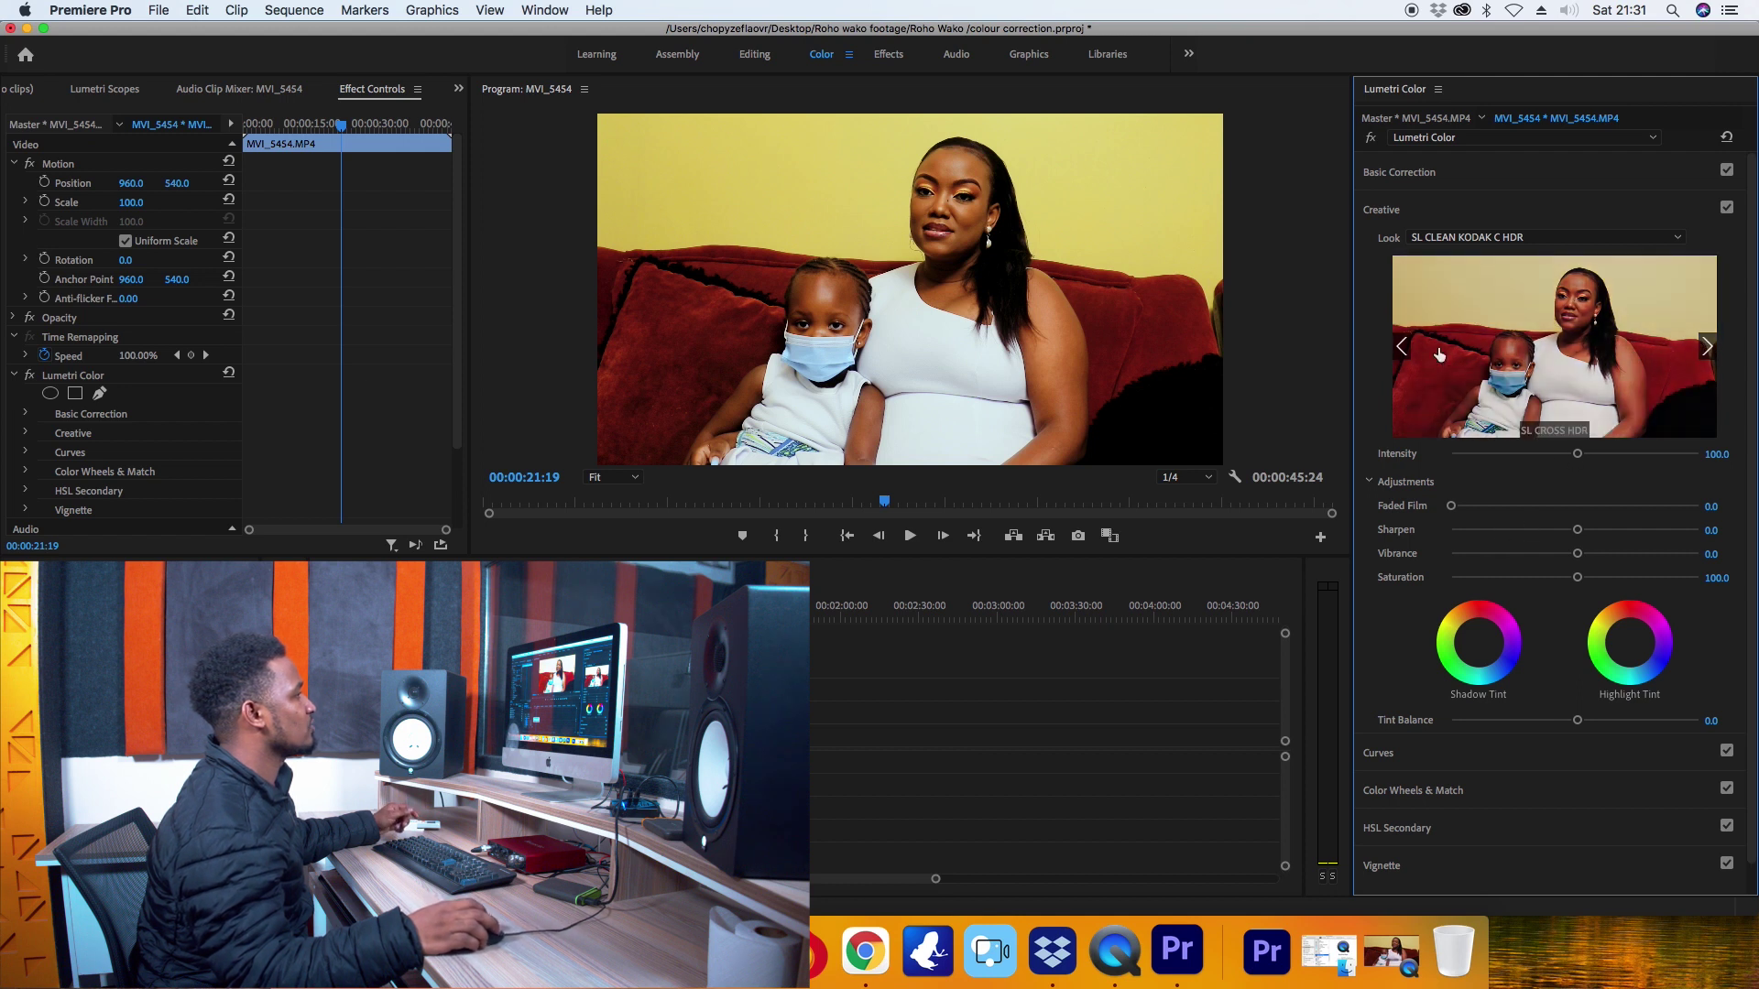
left_click(1557, 422)
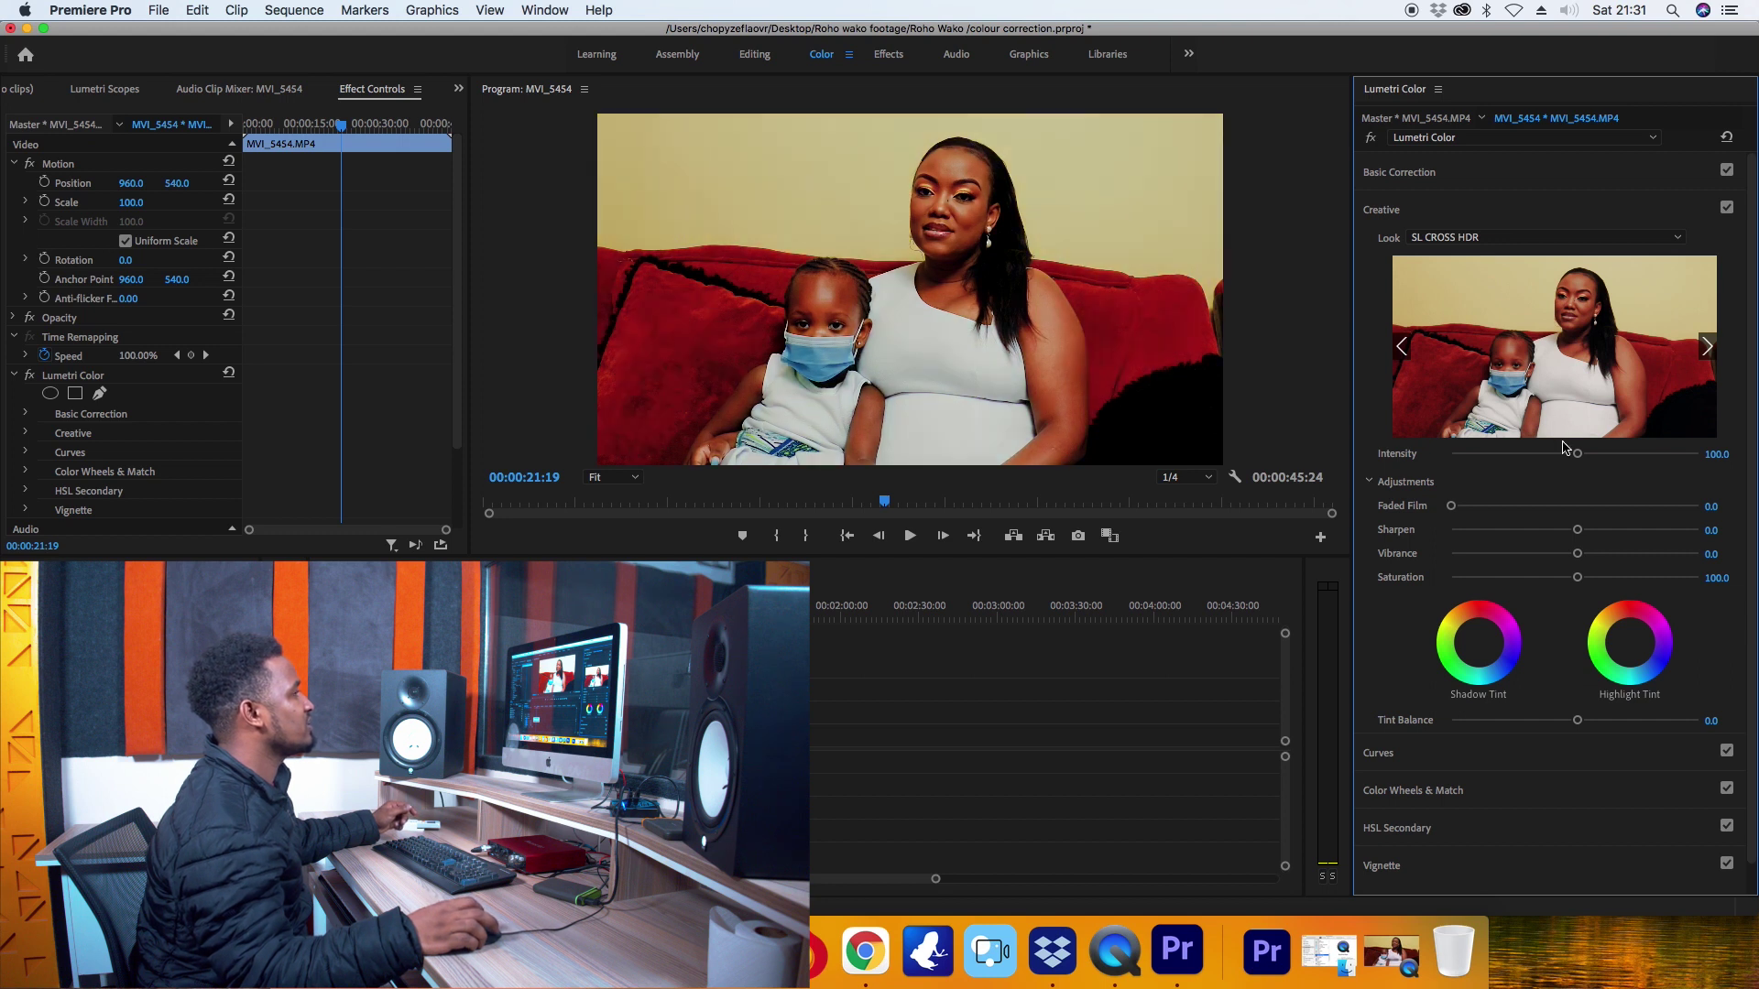
left_click_drag(1563, 449, 1518, 465)
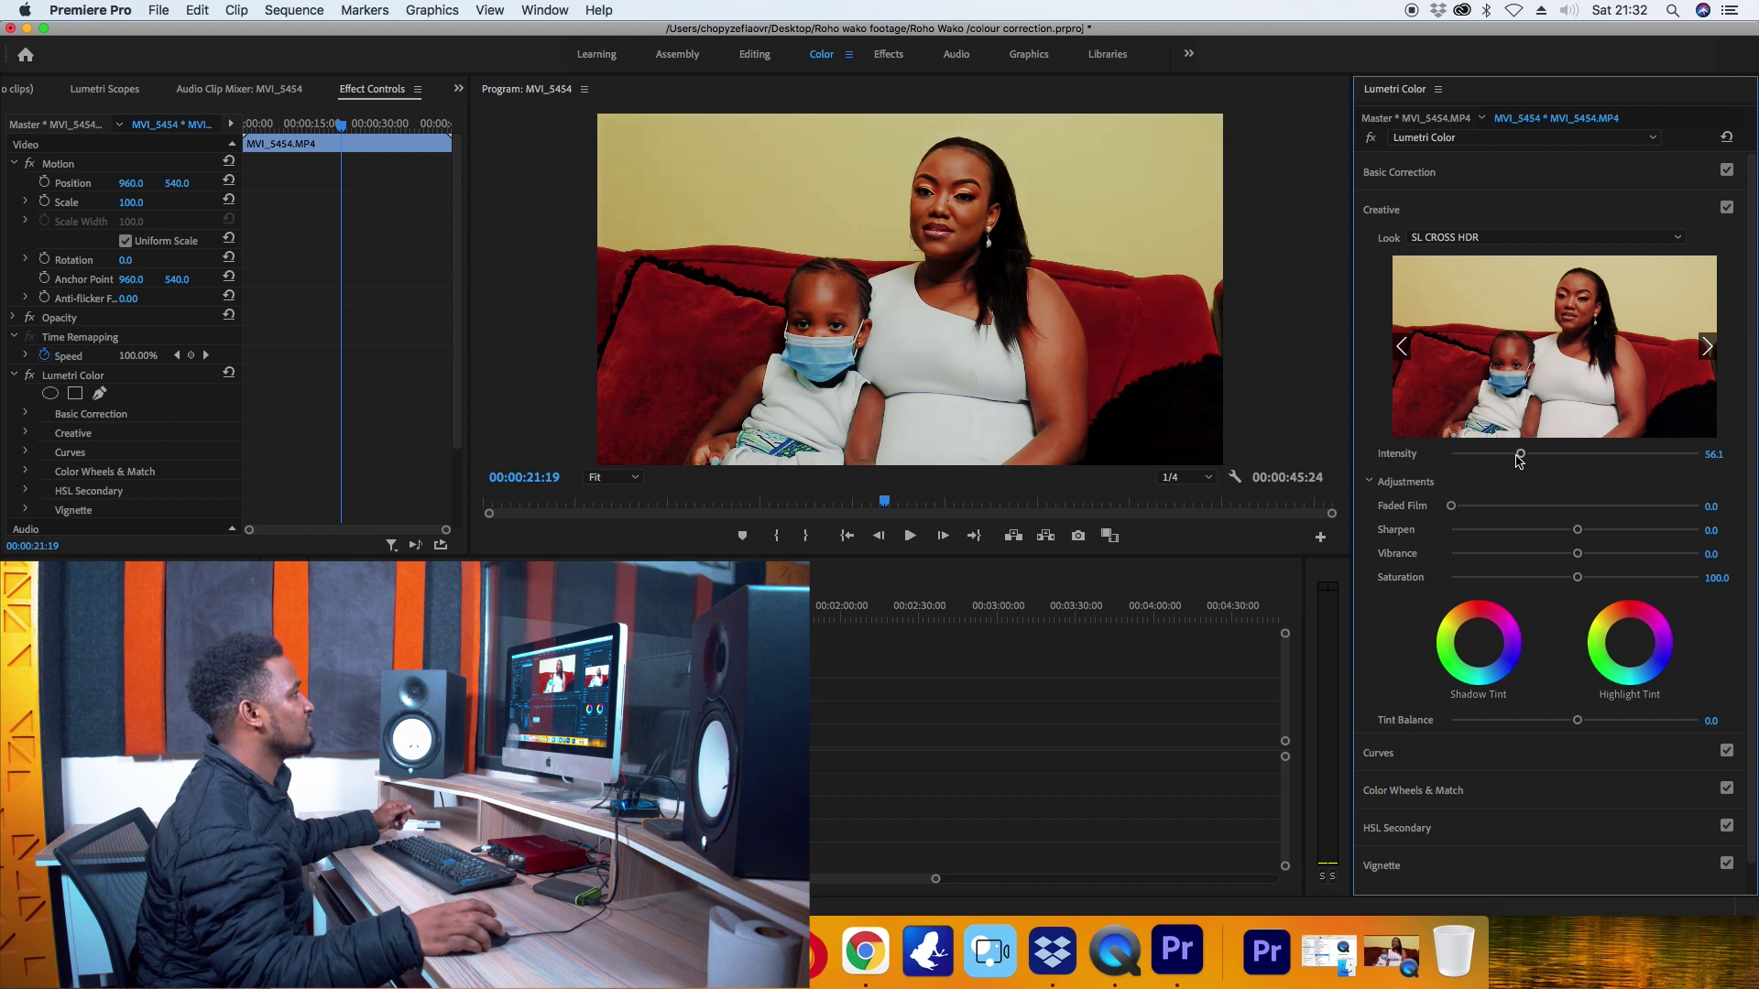
left_click_drag(1518, 461, 1510, 460)
Step through the looks to SL GOLD ORANGE and set its Intensity to 33.2
left_click(1707, 351)
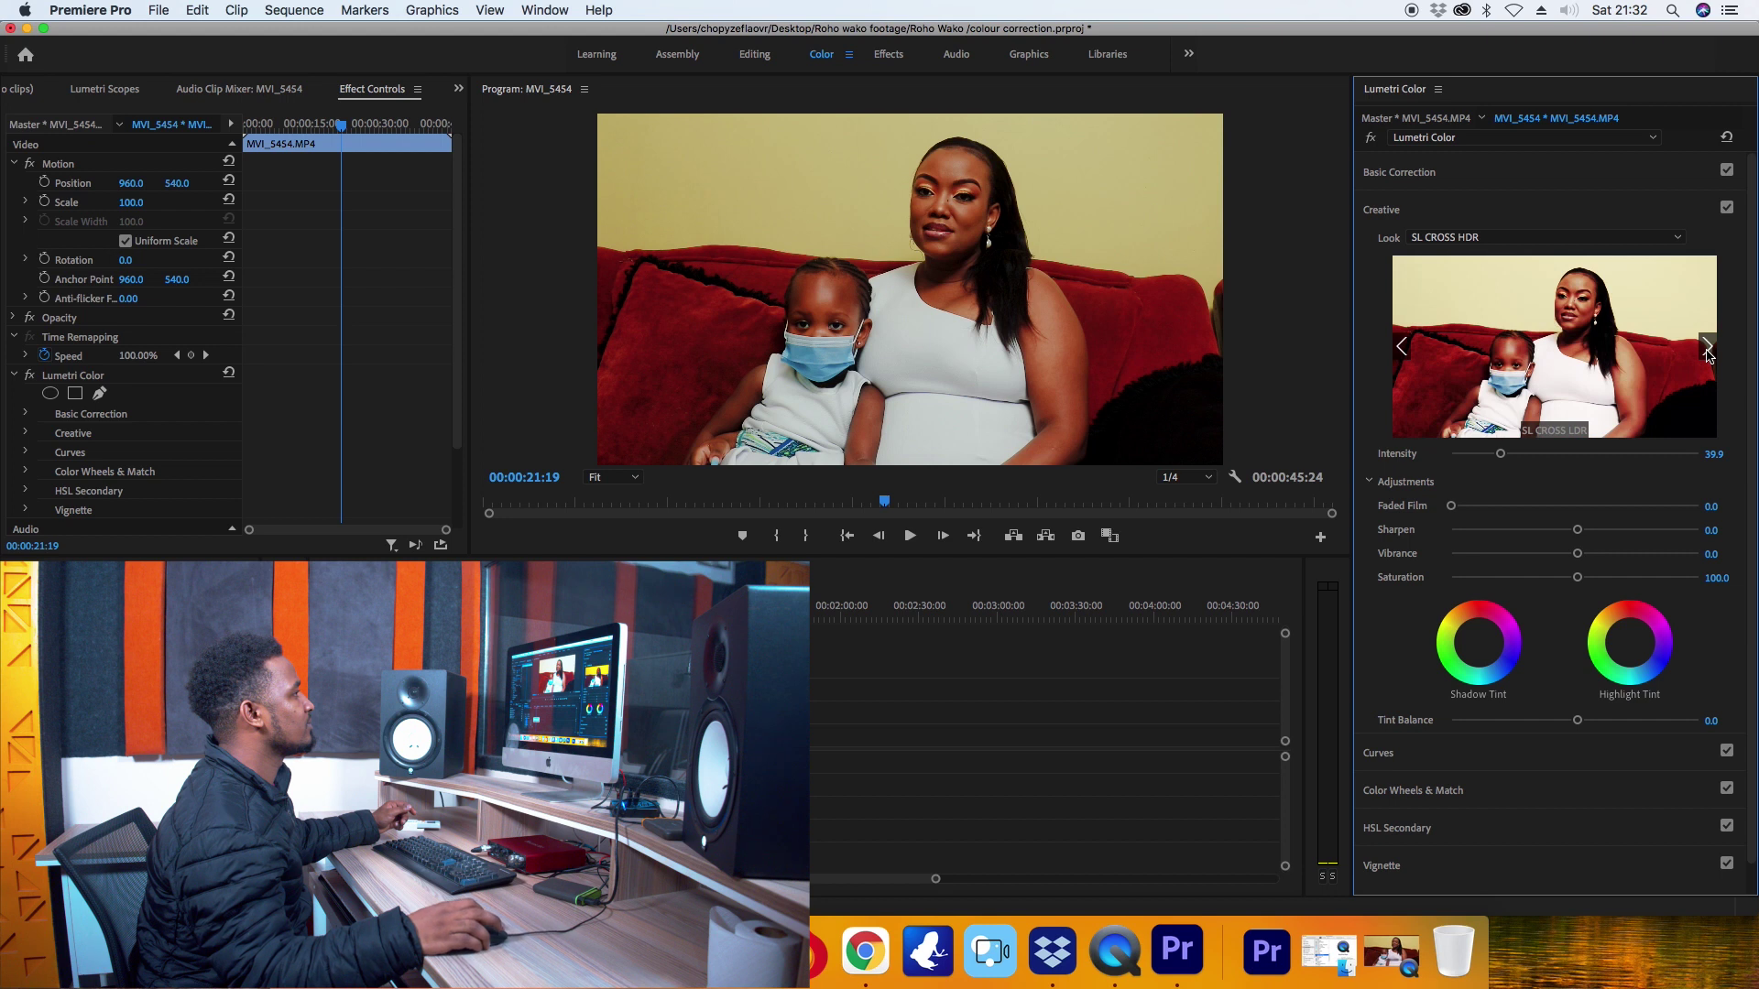
left_click(1707, 352)
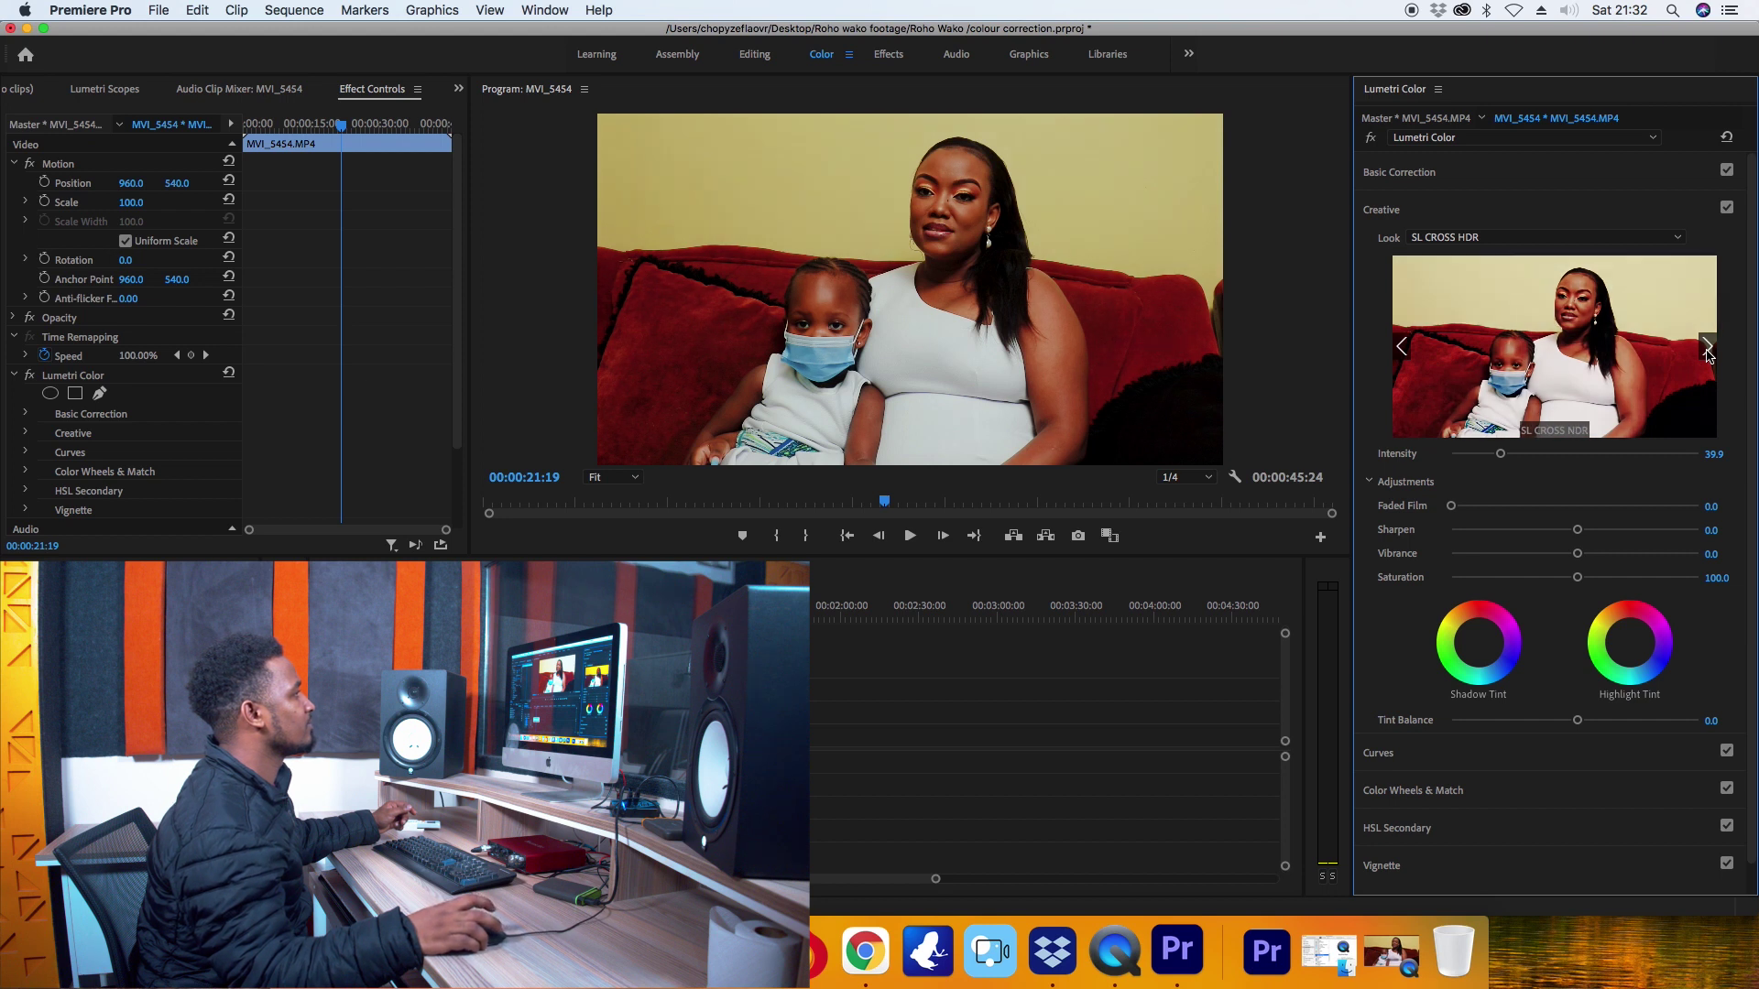
left_click(1708, 352)
left_click(1707, 351)
left_click(1602, 400)
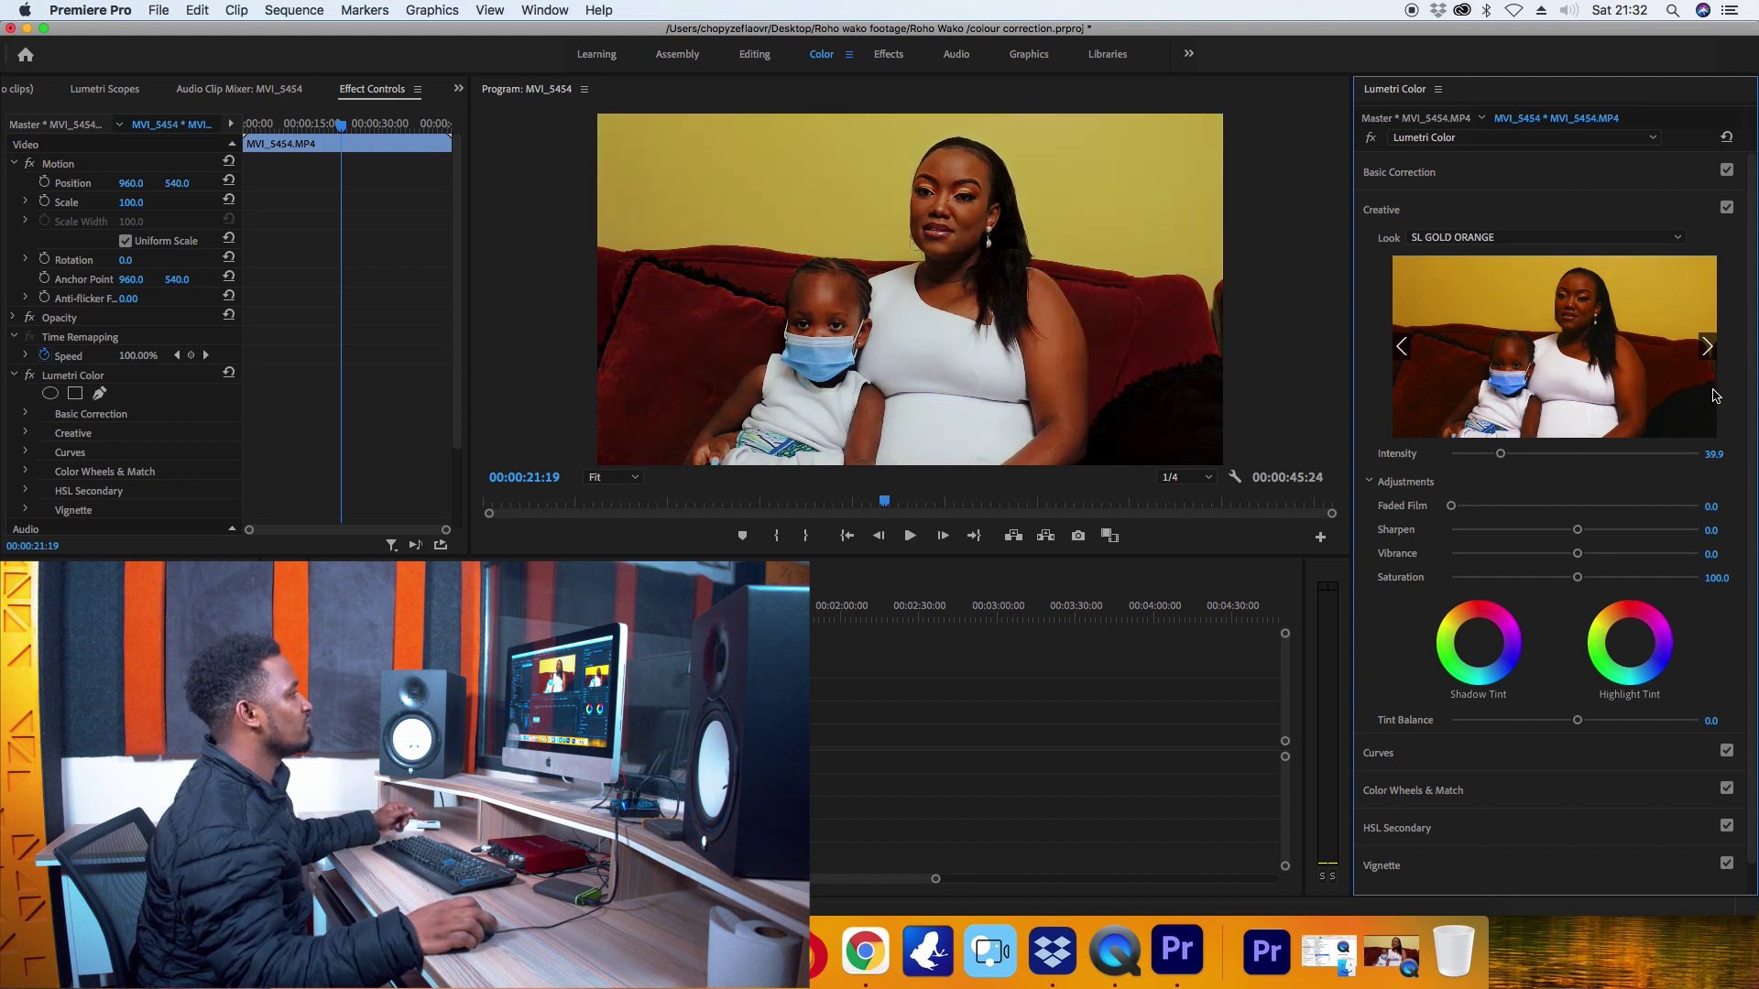
left_click_drag(1498, 453, 1492, 461)
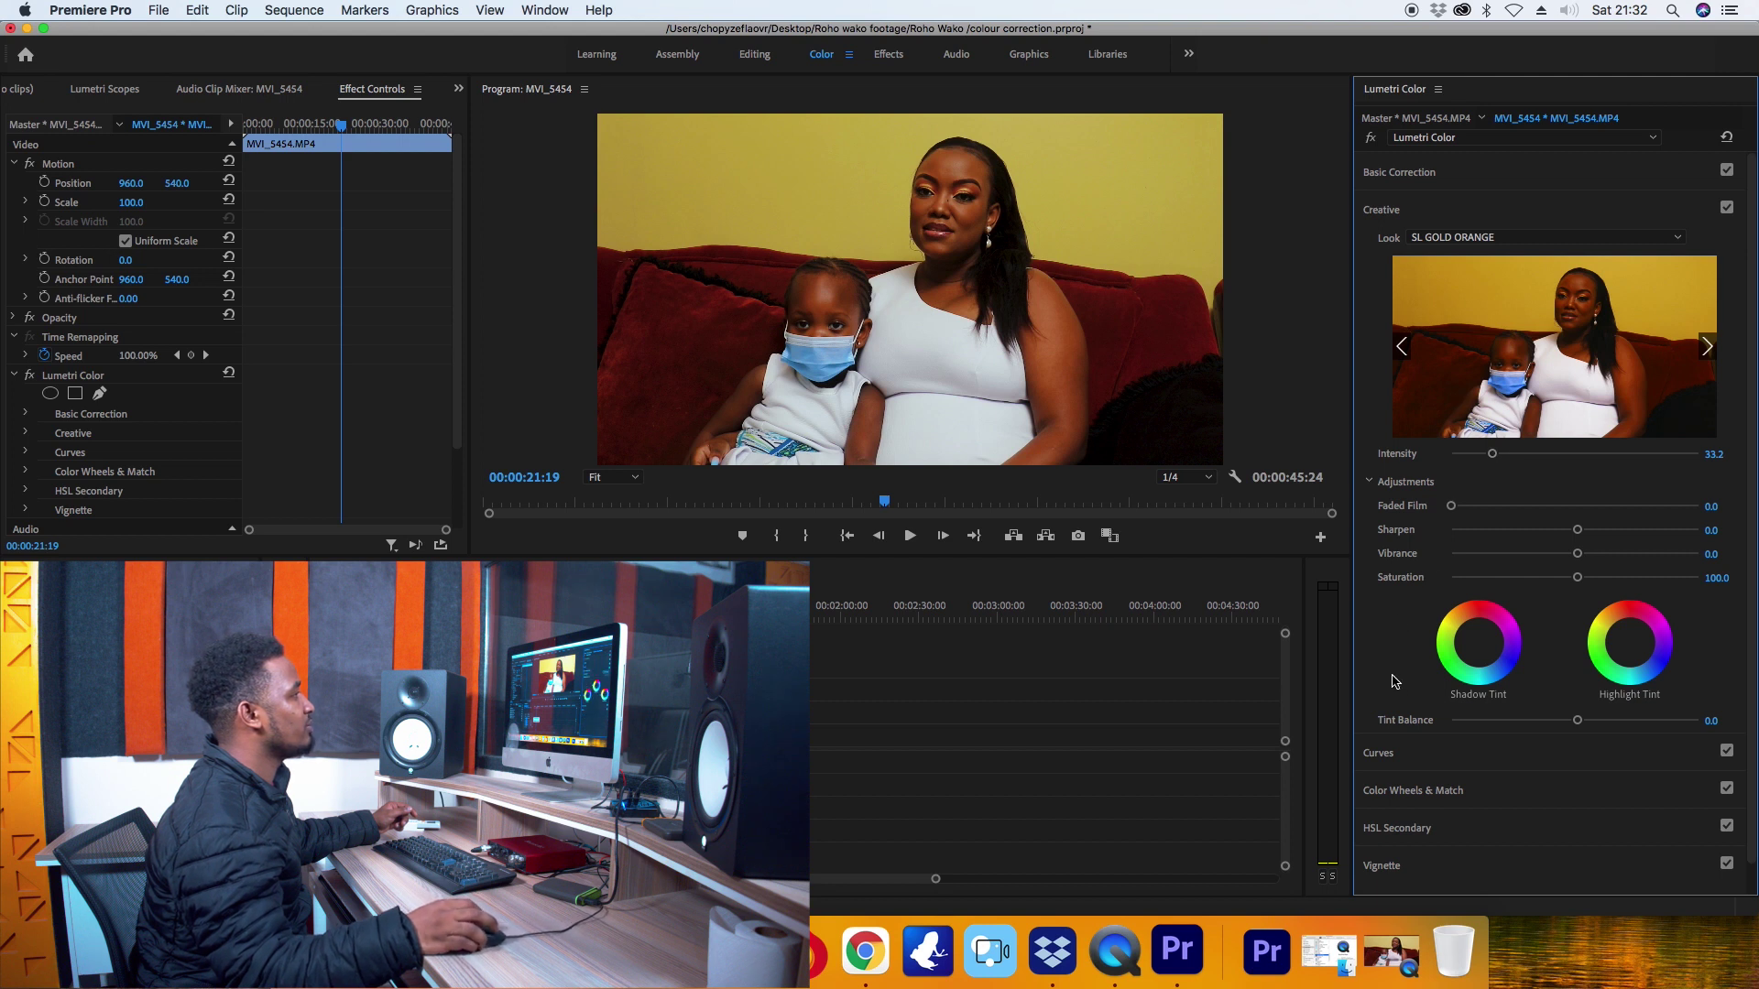
scroll(1393, 680, "down", 1)
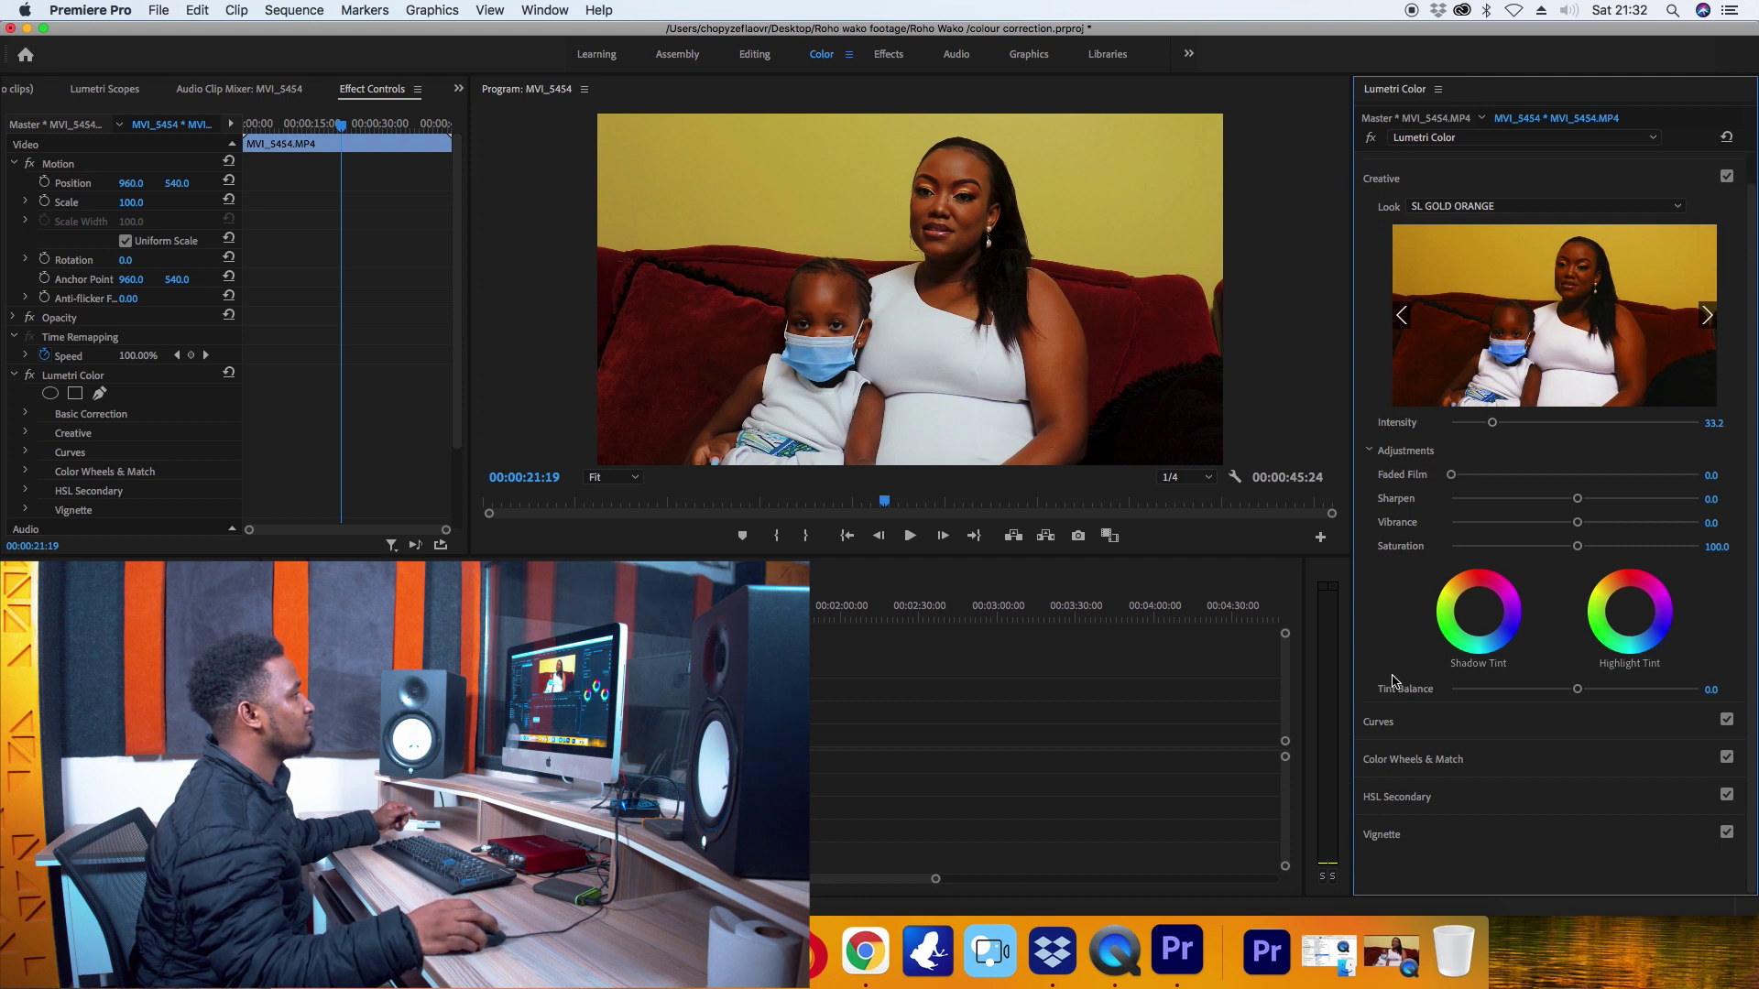
Close the Creative settings and reopen Color Wheels & Match to show the Shadows, Midtones and Highlights wheels
left_click(1471, 759)
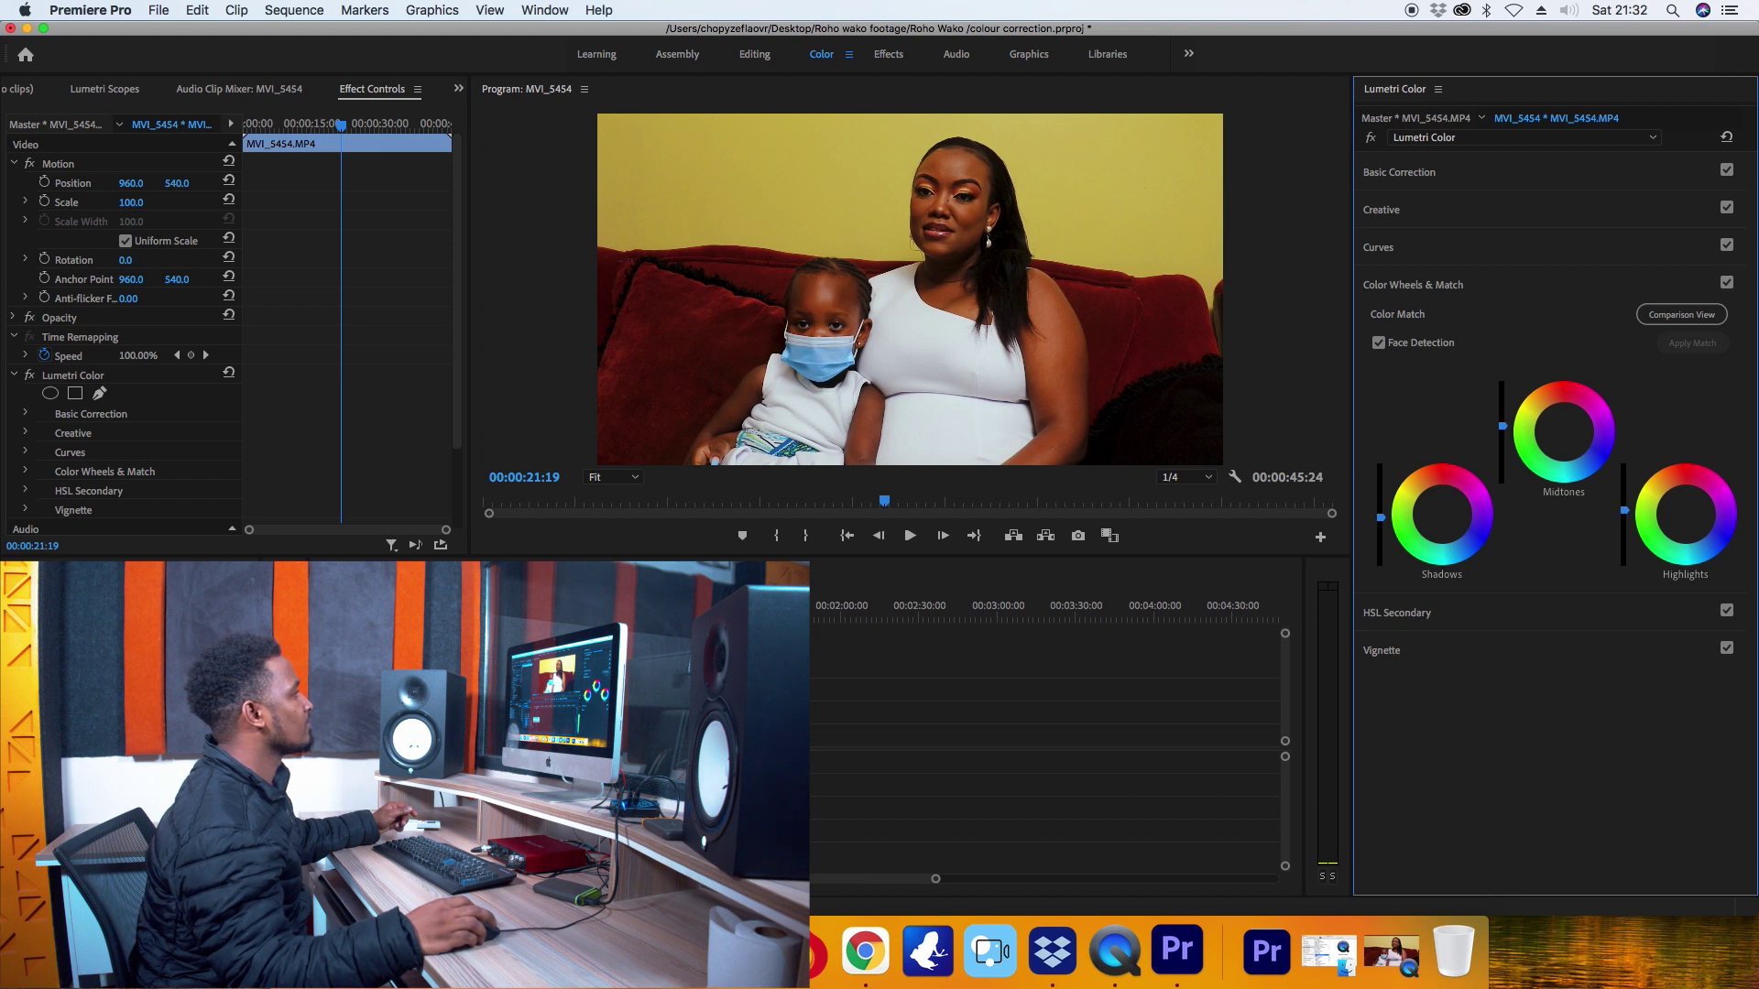
Play back the graded interview clip, then rewind with J to review an earlier part
key("space")
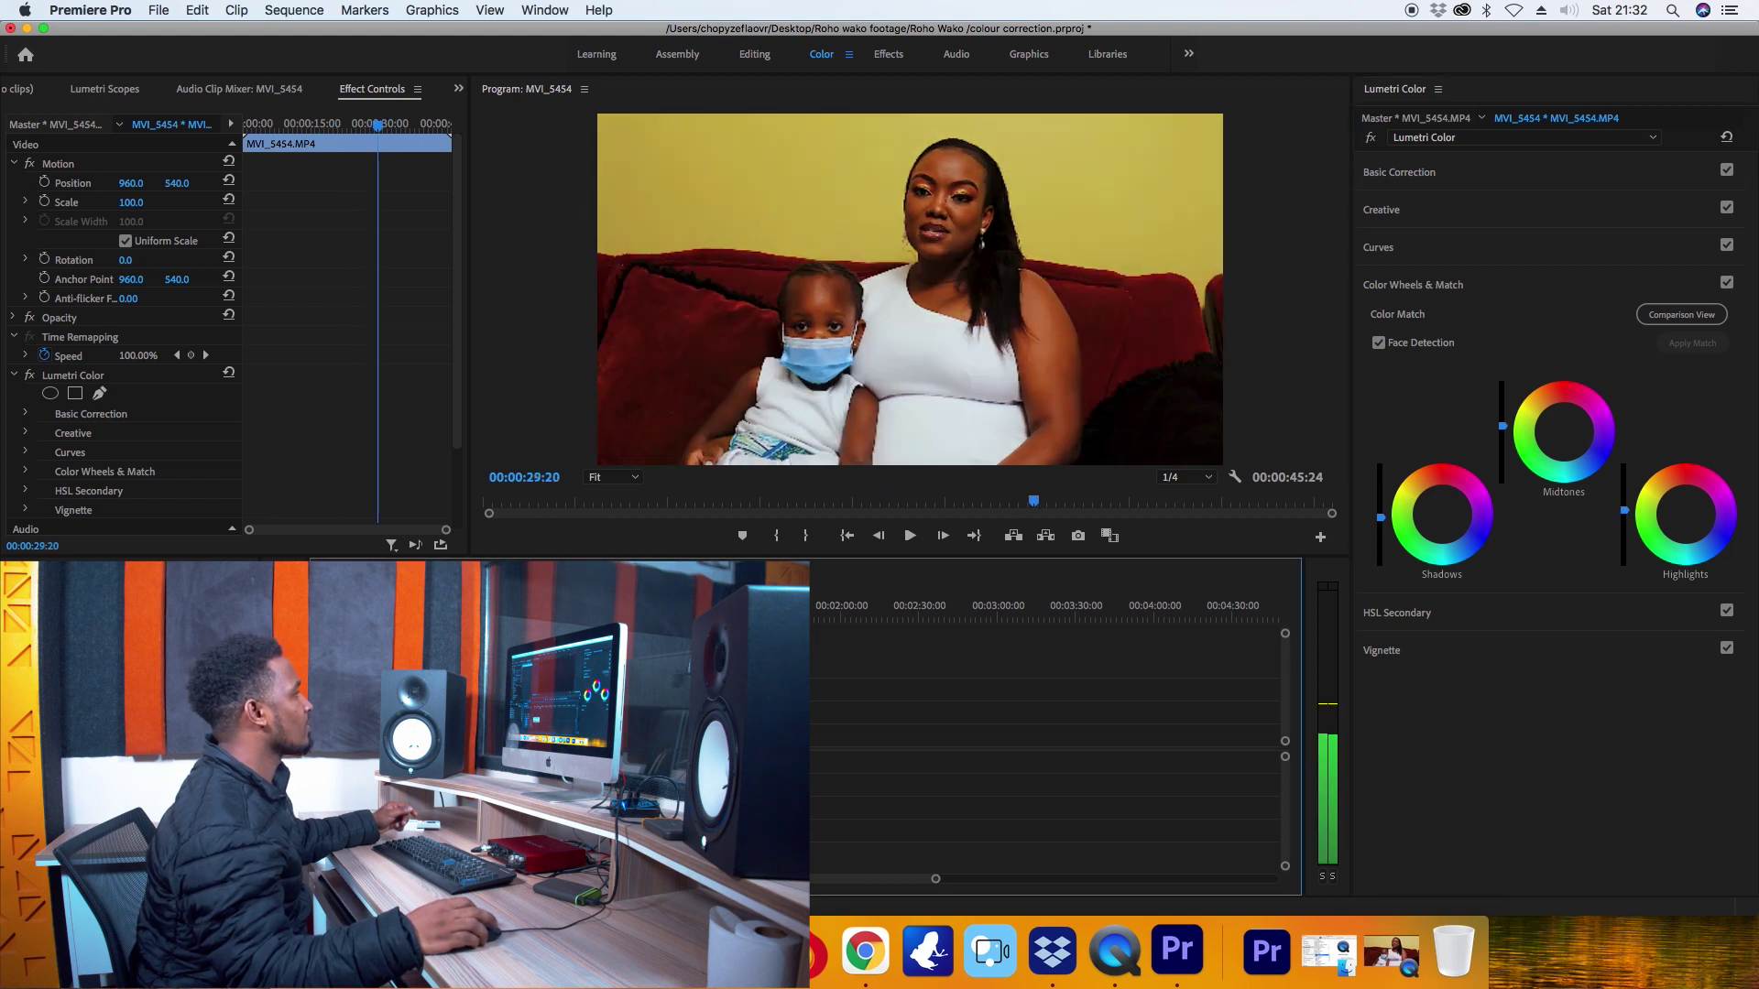
key("j")
key("j")
key("j")
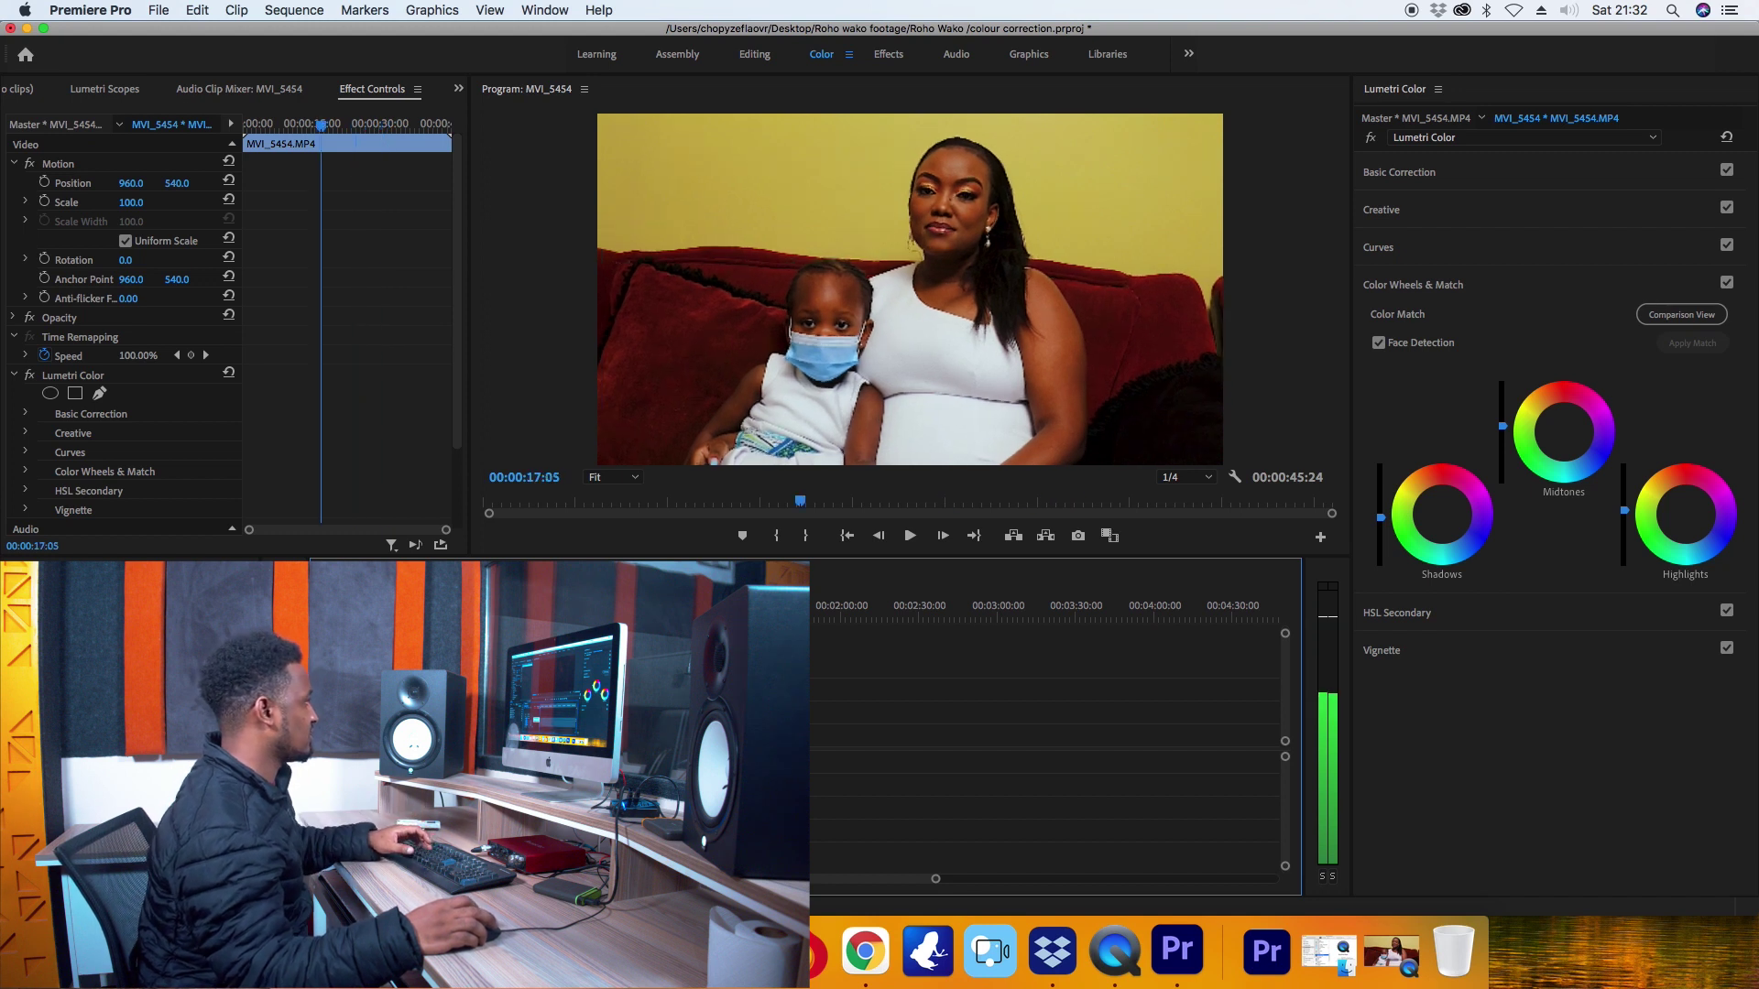